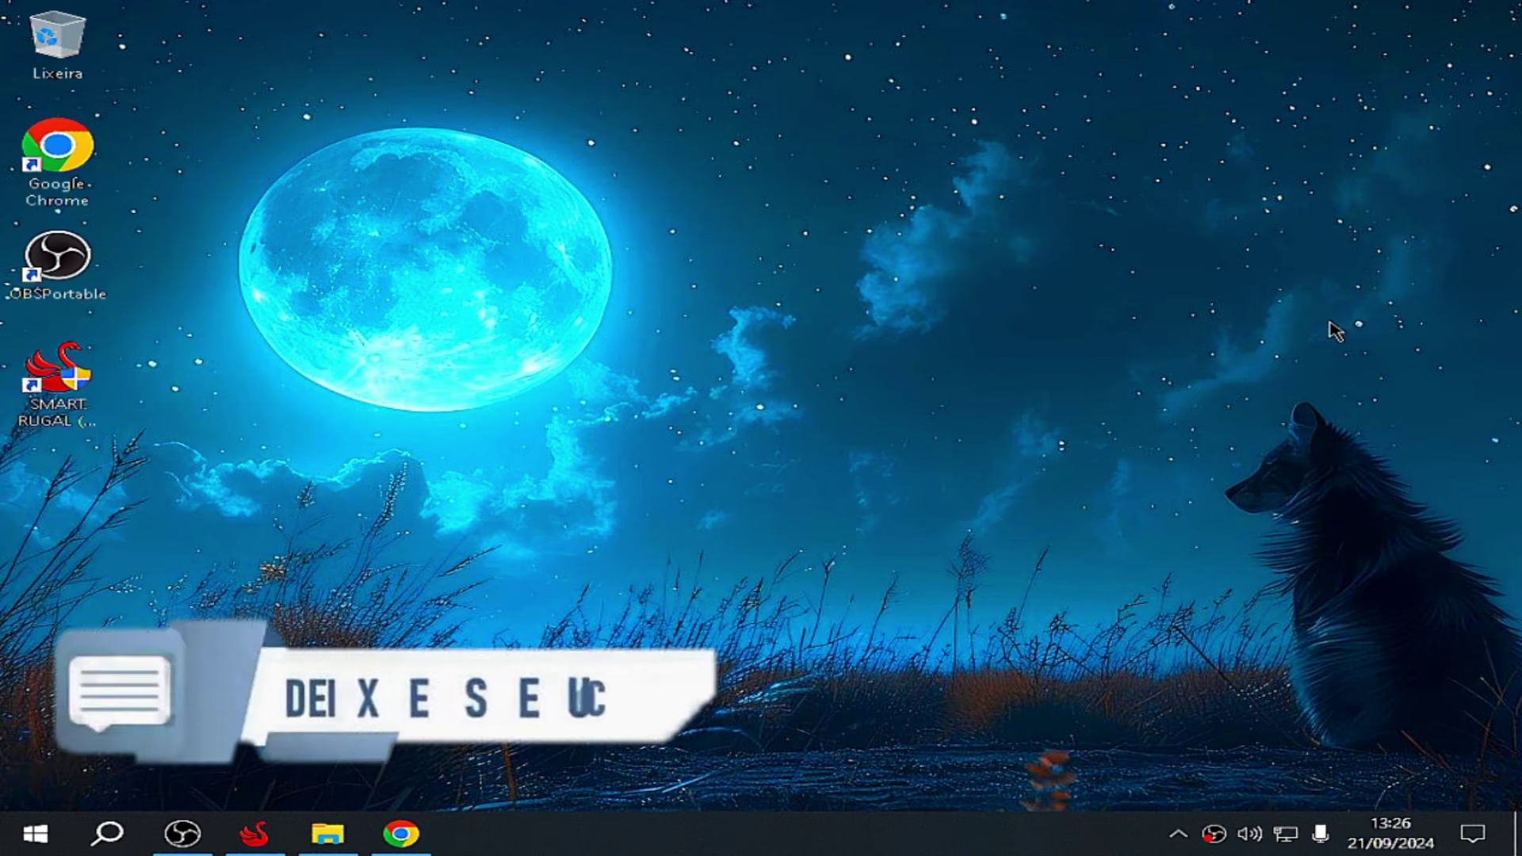
# Step: Switch to Chrome and complete the SMART RUGAL unlock action by accepting the DG Dreamer Discord server invite
pyautogui.click(421, 838)
pyautogui.click(744, 373)
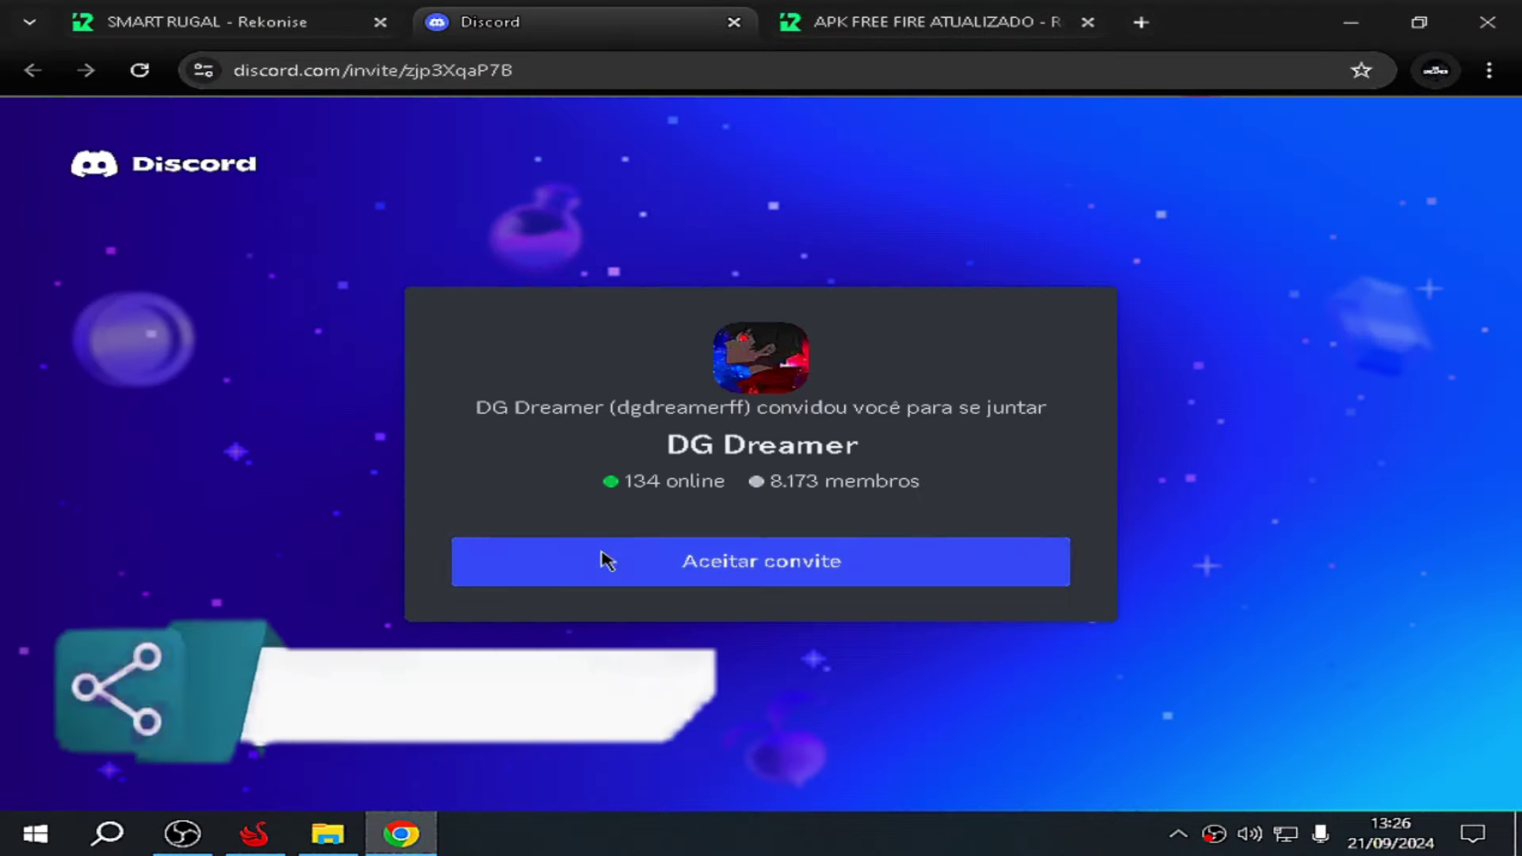
pyautogui.click(605, 559)
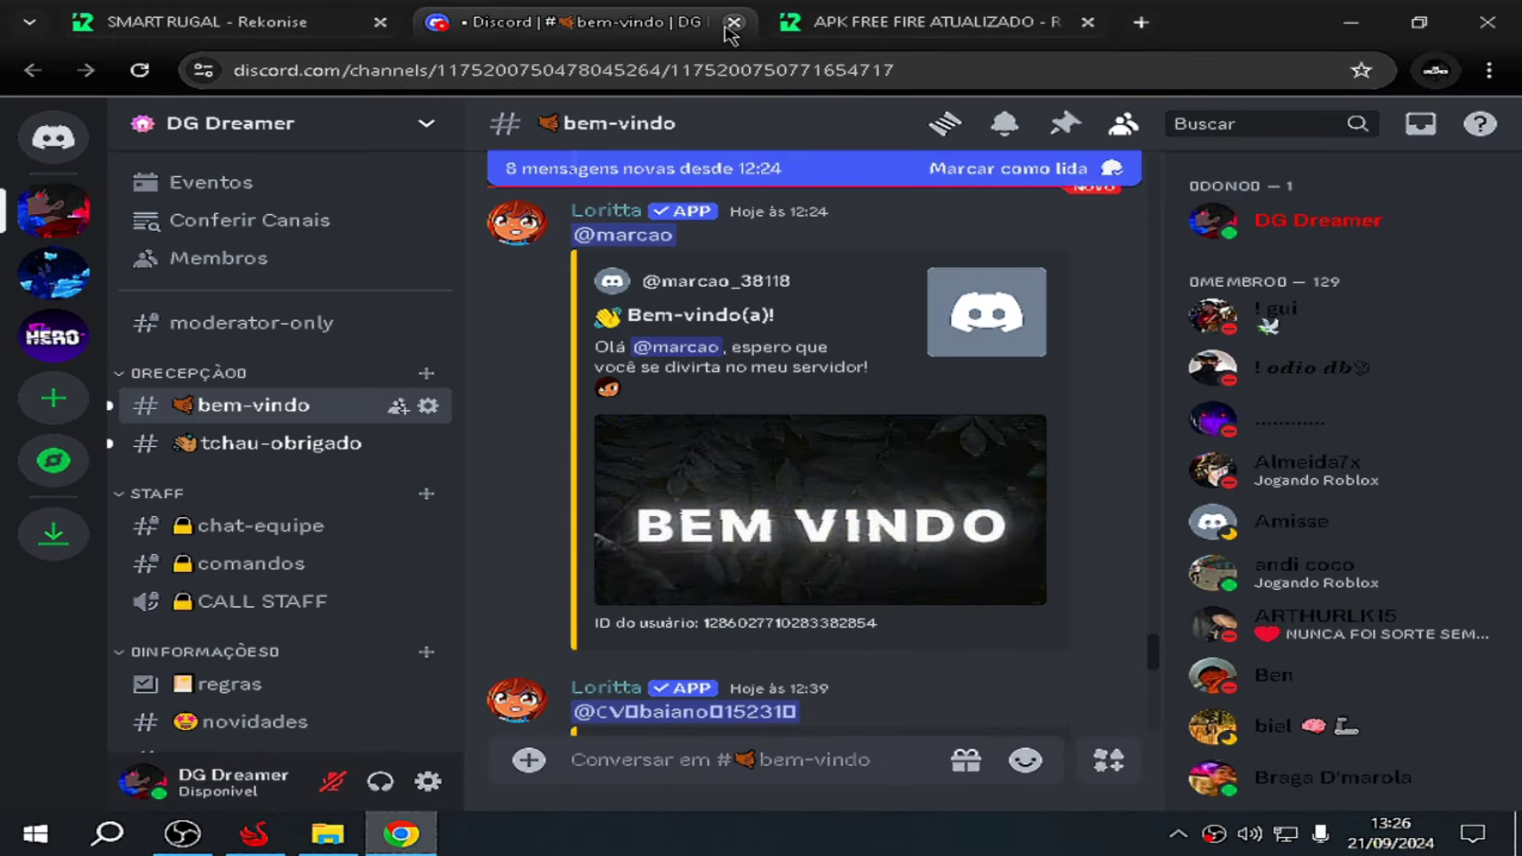
pyautogui.click(733, 23)
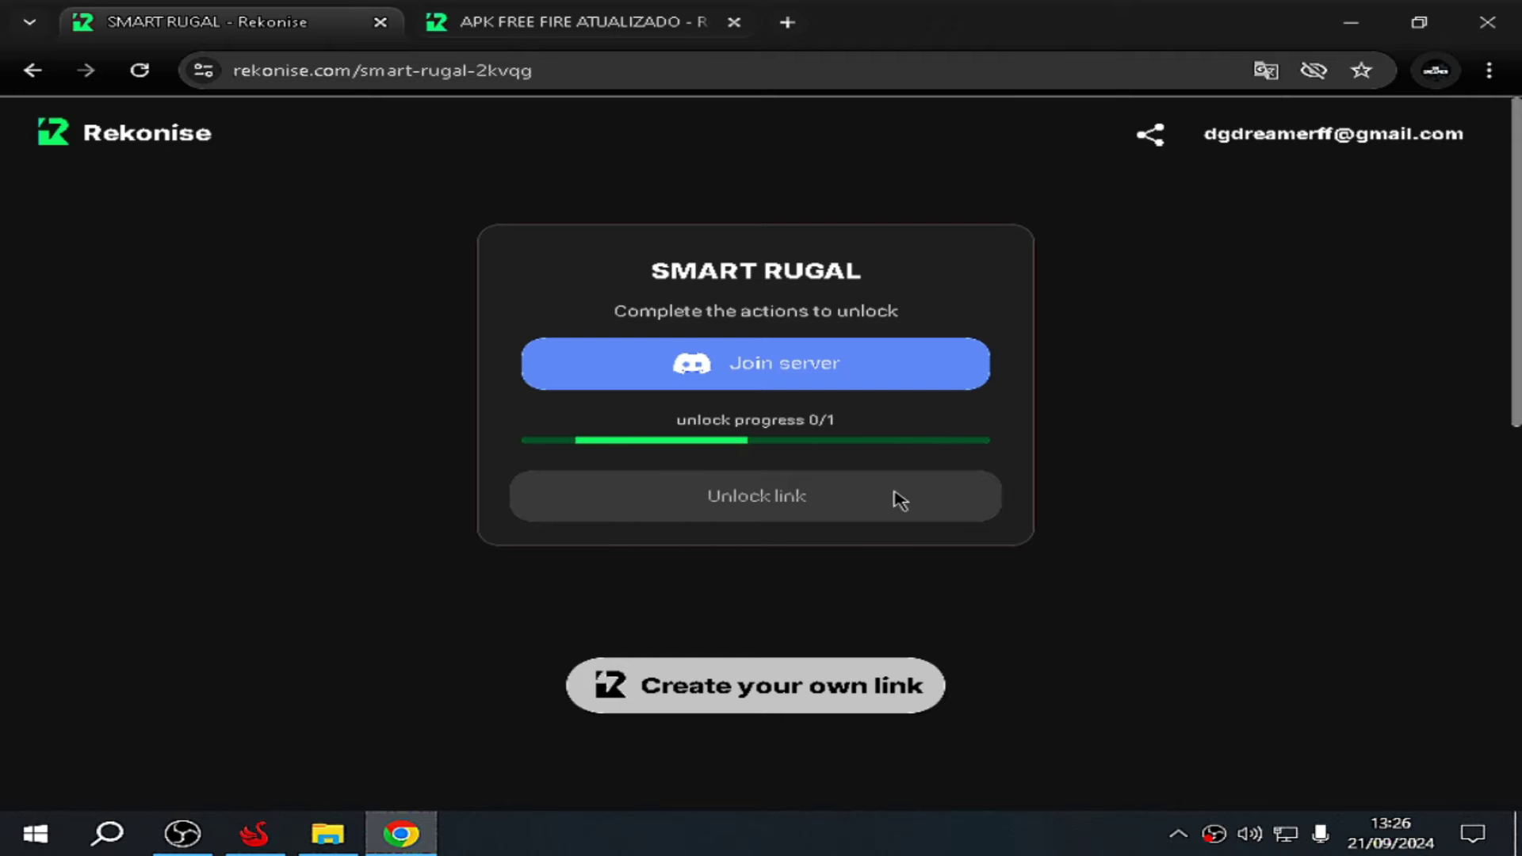
# Step: Unlock the SMART RUGAL link, continue through paylinnk to its MediaFire download page, and close that page
pyautogui.click(745, 488)
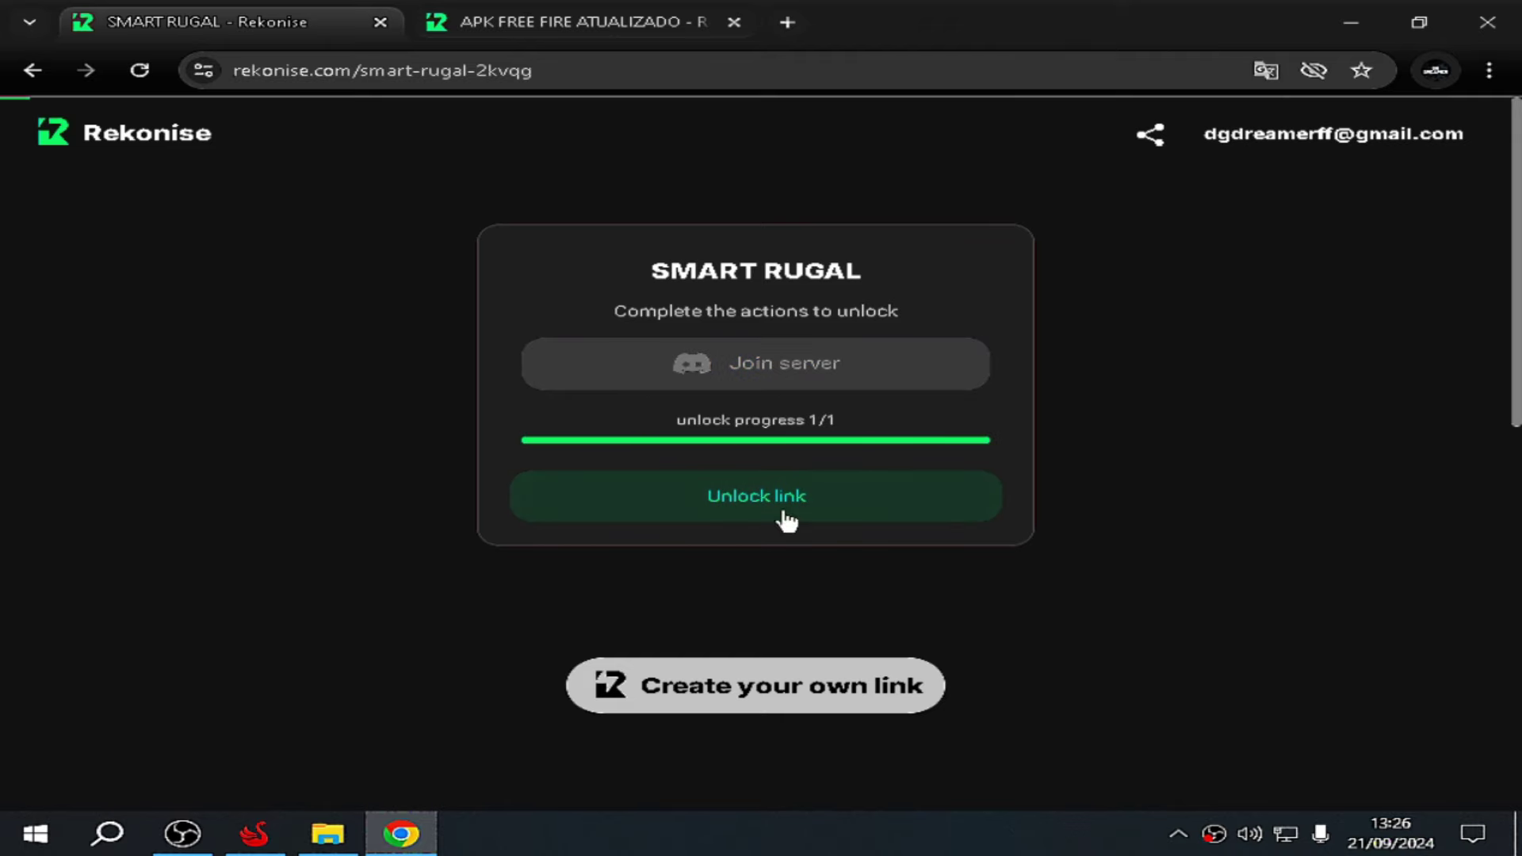
pyautogui.scroll(-3, 975, 535)
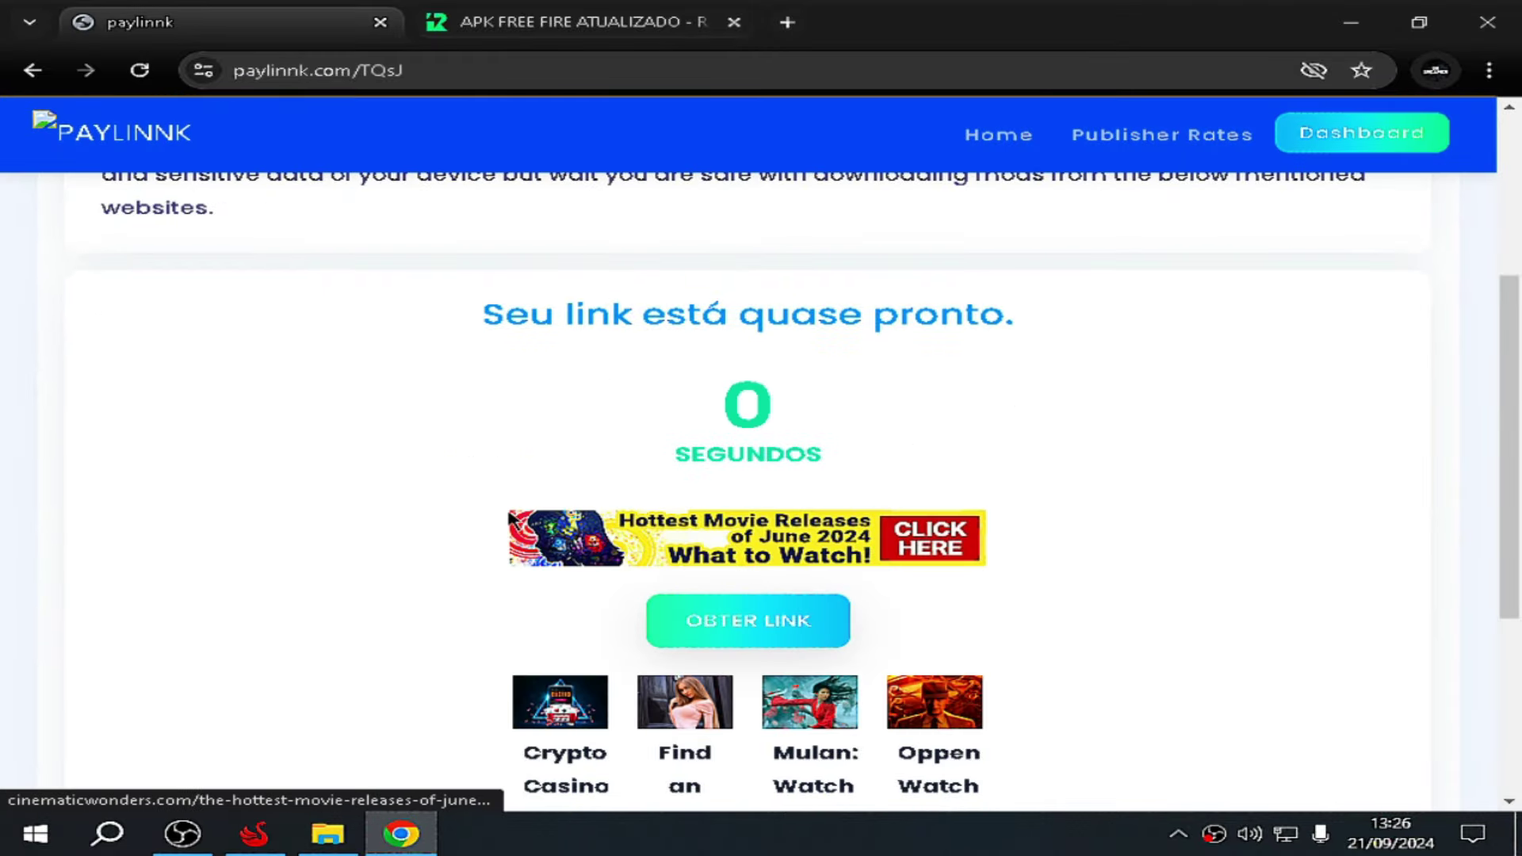
pyautogui.click(785, 610)
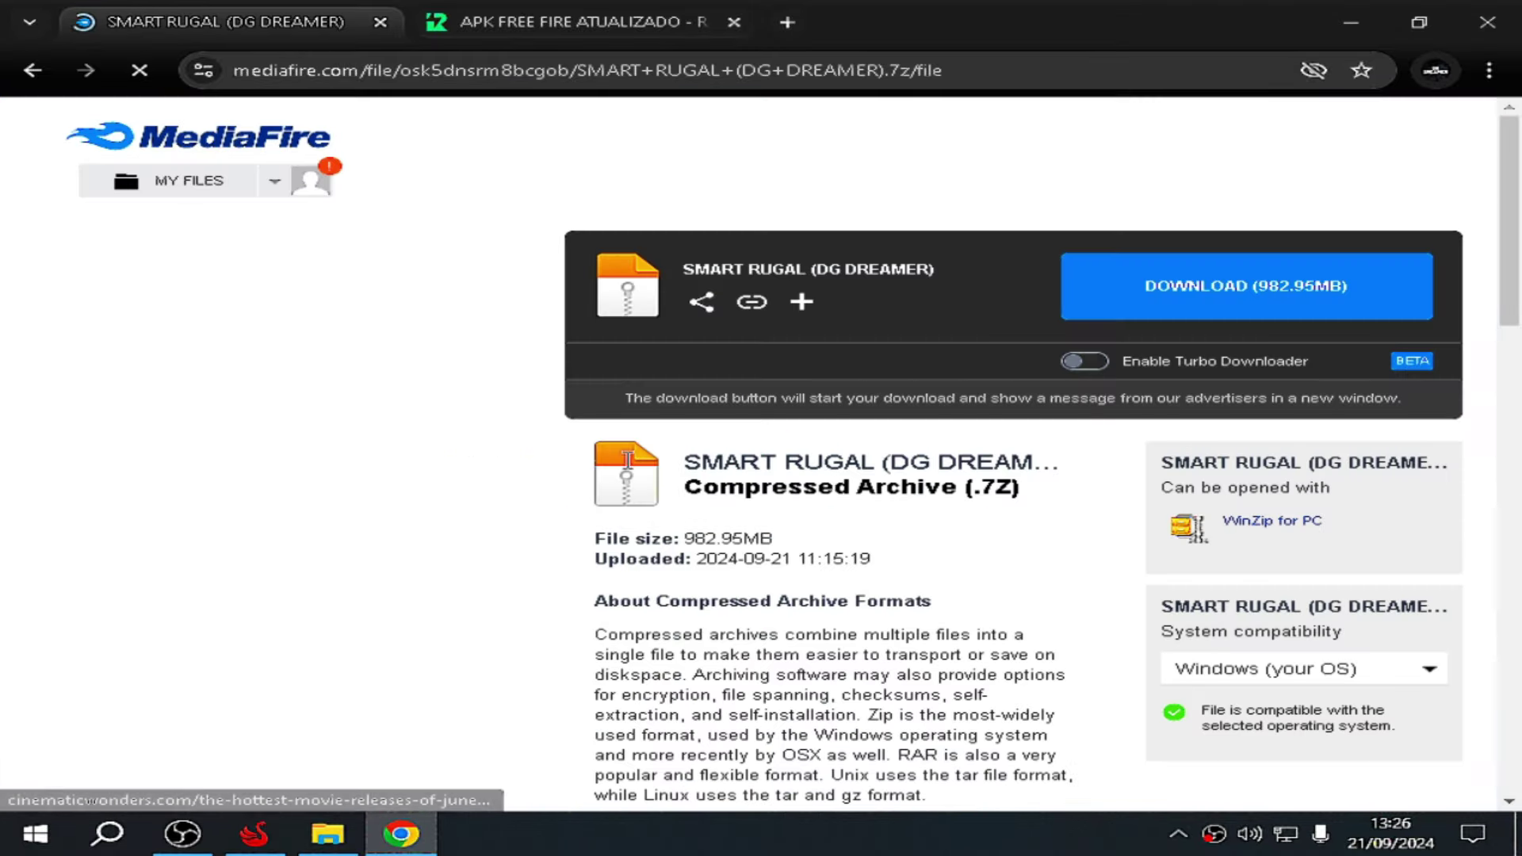
pyautogui.click(381, 22)
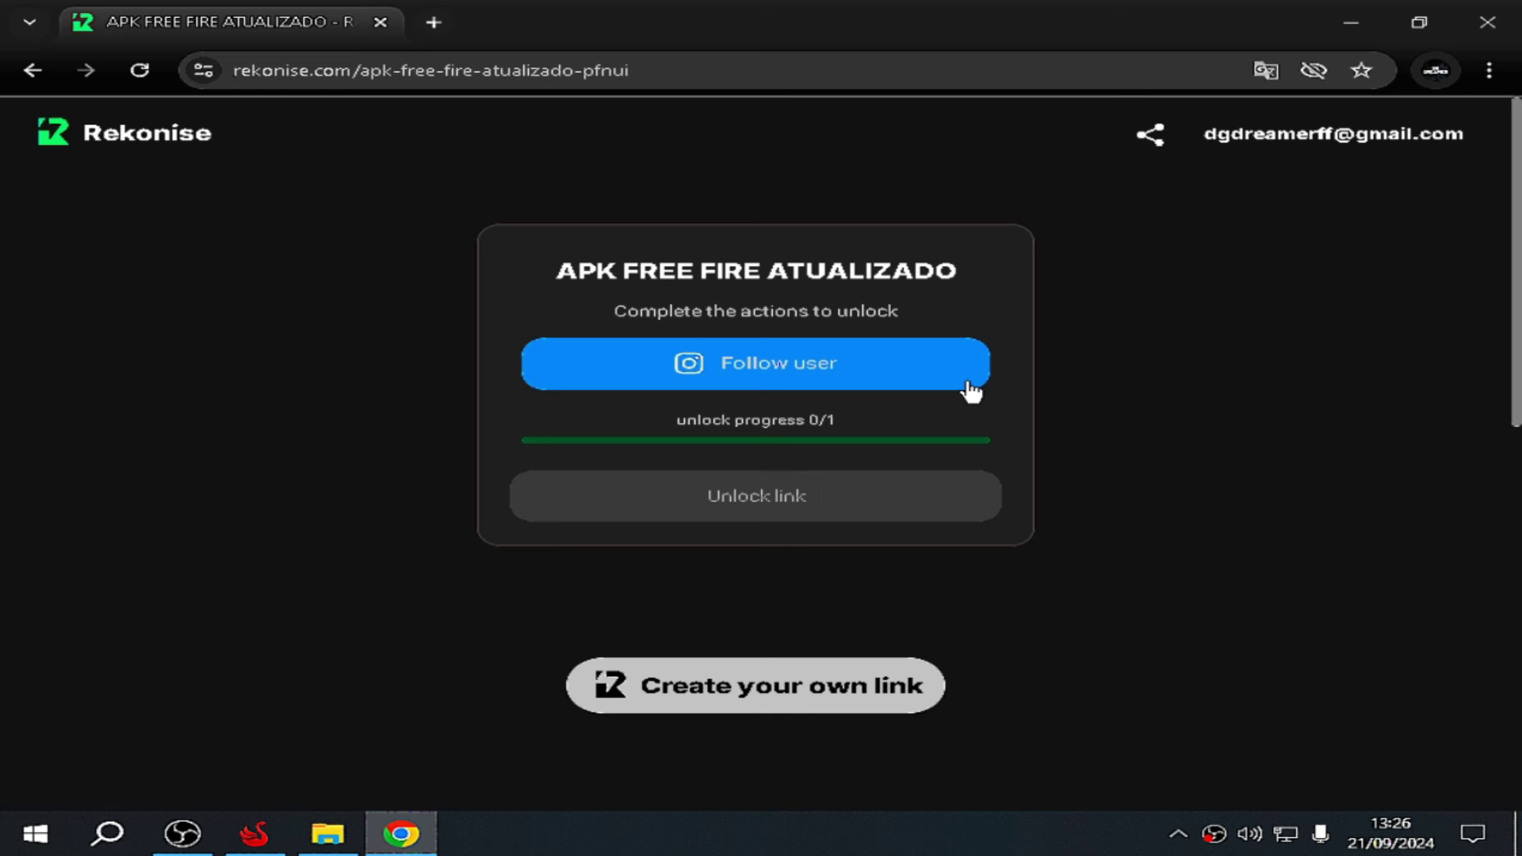
# Step: Complete the Instagram follow action for APK FREE FIRE ATUALIZADO and continue through paylinnk to the download link
pyautogui.click(771, 372)
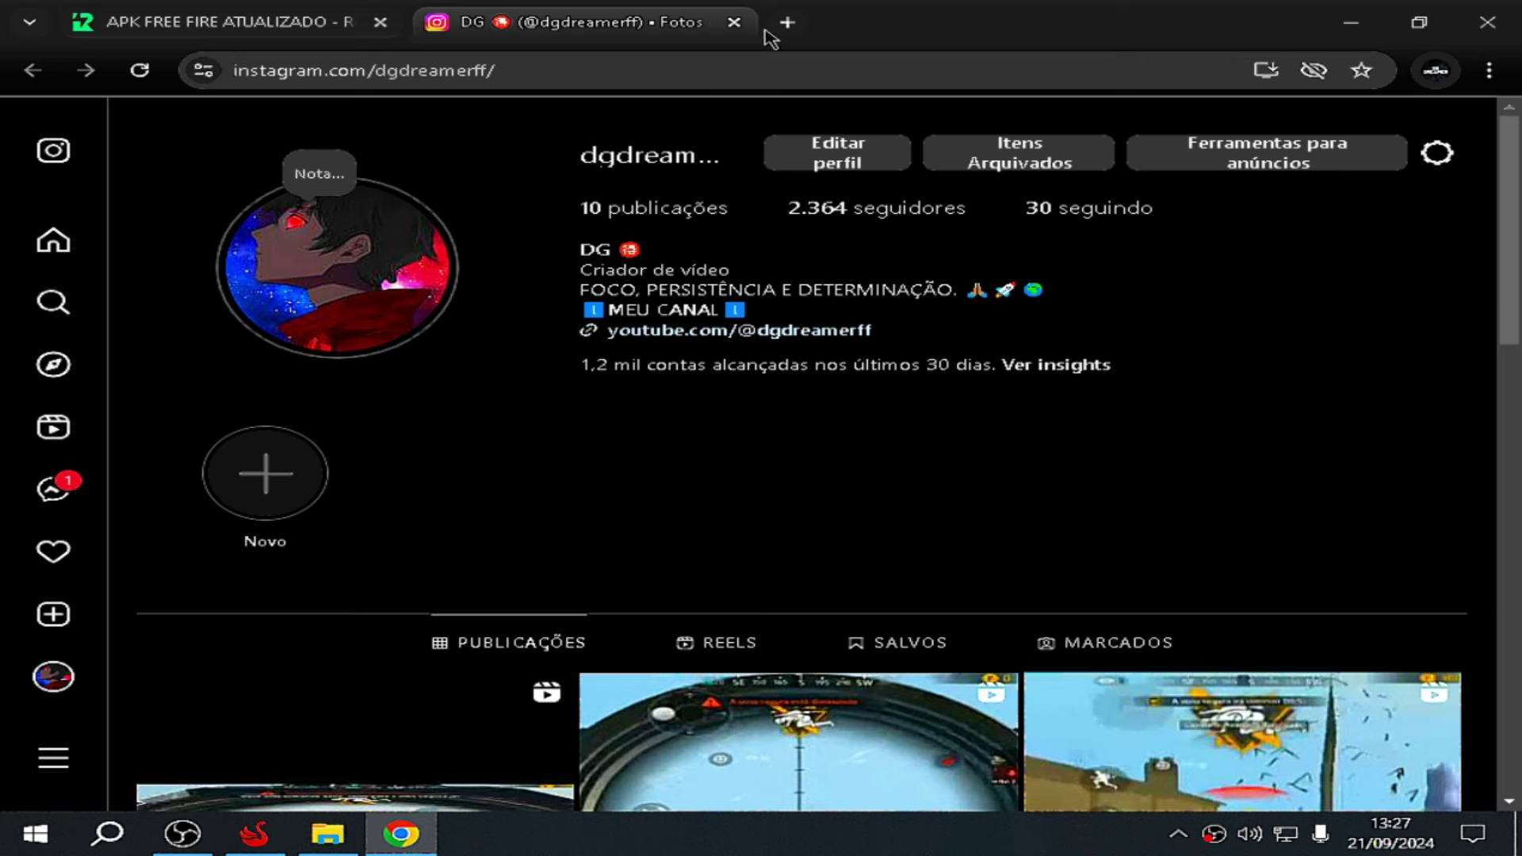
pyautogui.click(735, 22)
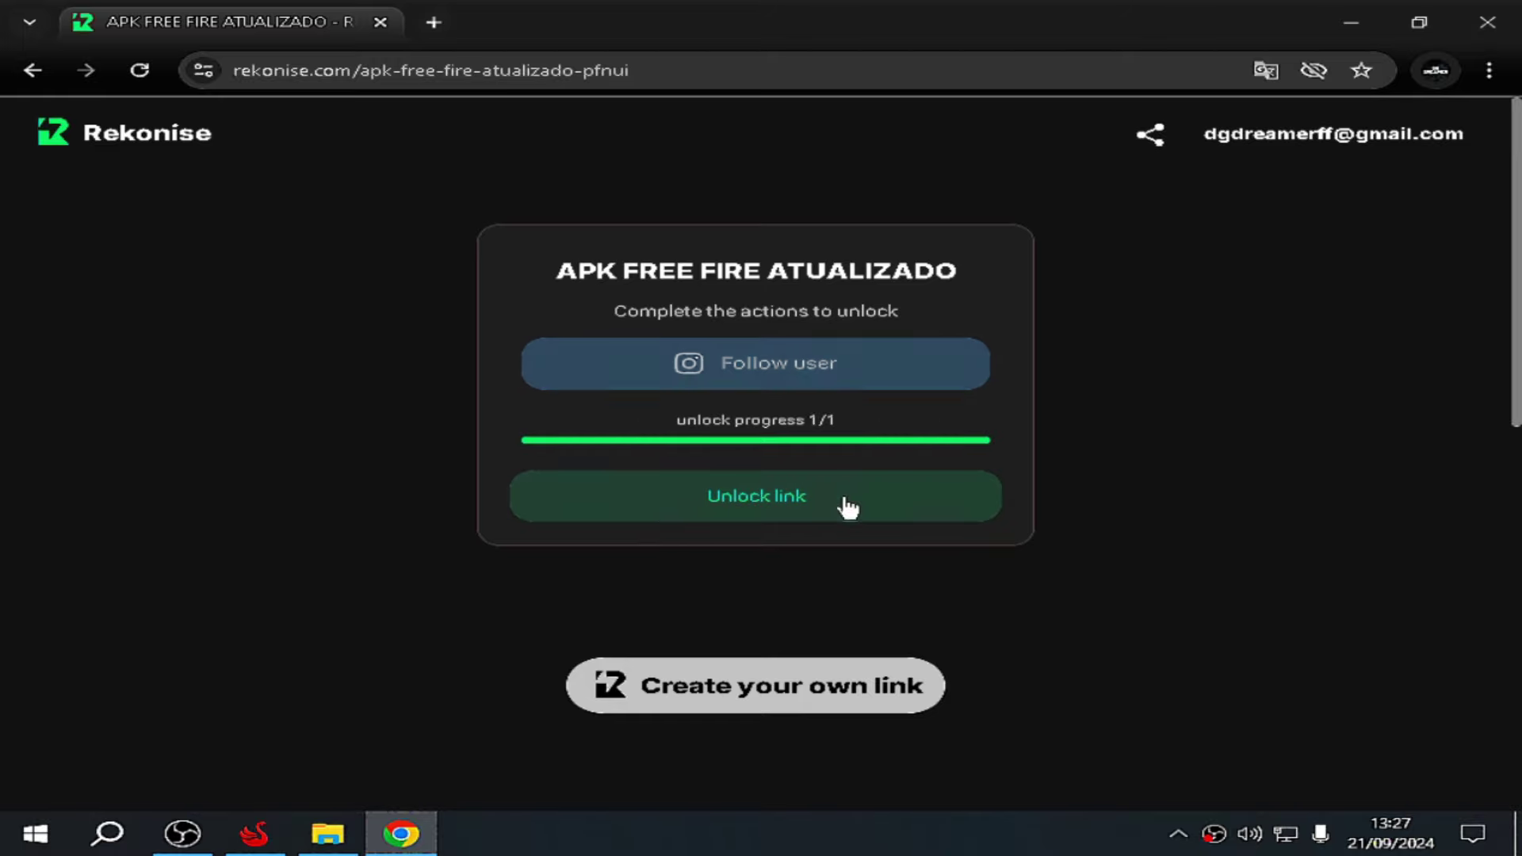
pyautogui.click(759, 499)
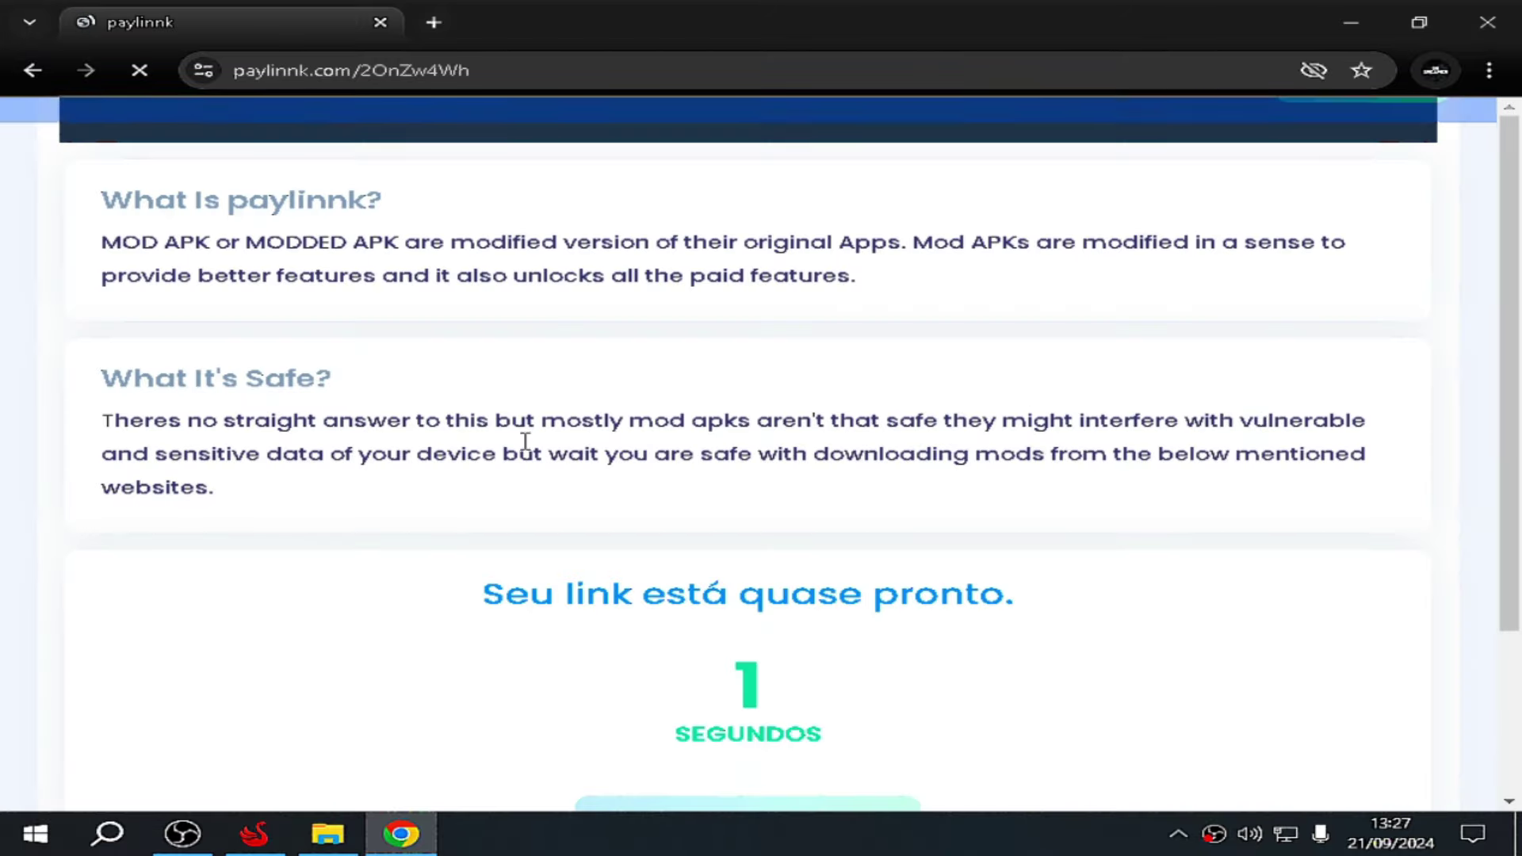
pyautogui.scroll(-5, 490, 281)
pyautogui.click(785, 497)
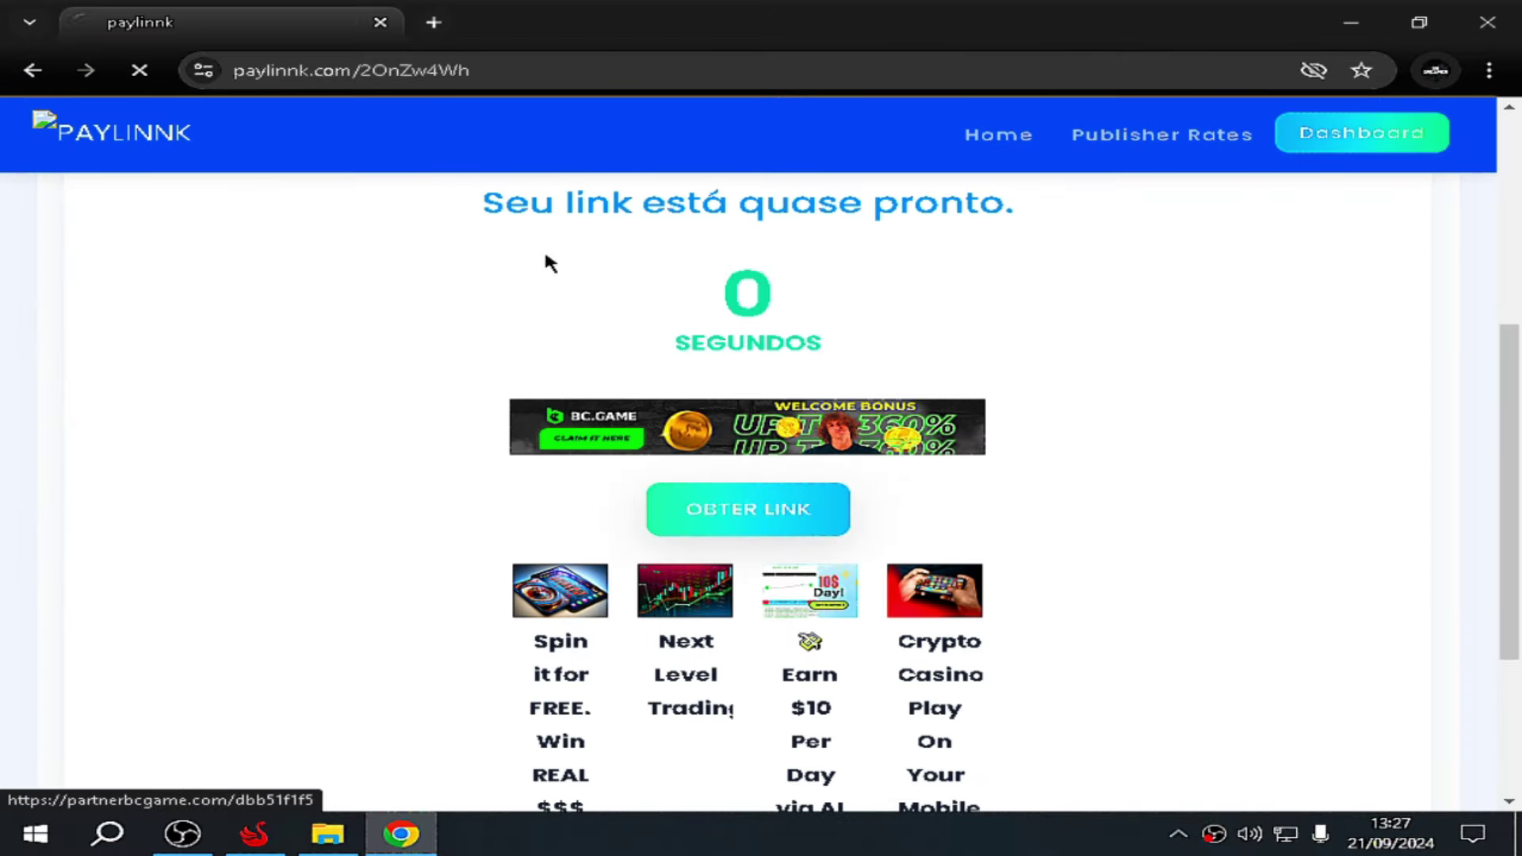
# Step: Close the FreeFire download page and the browser
pyautogui.click(432, 23)
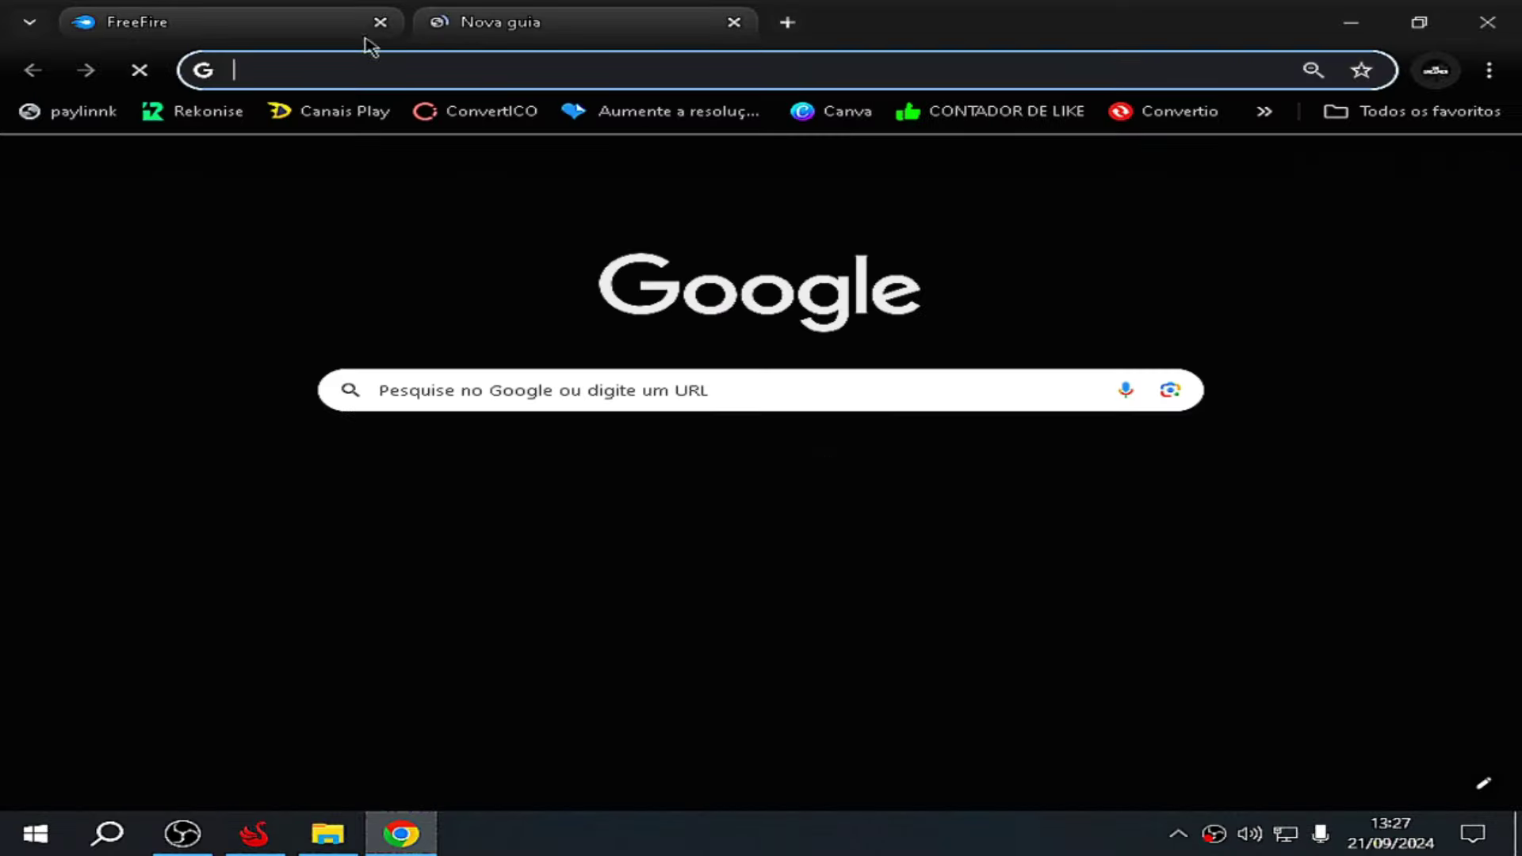
pyautogui.click(380, 23)
pyautogui.click(1486, 22)
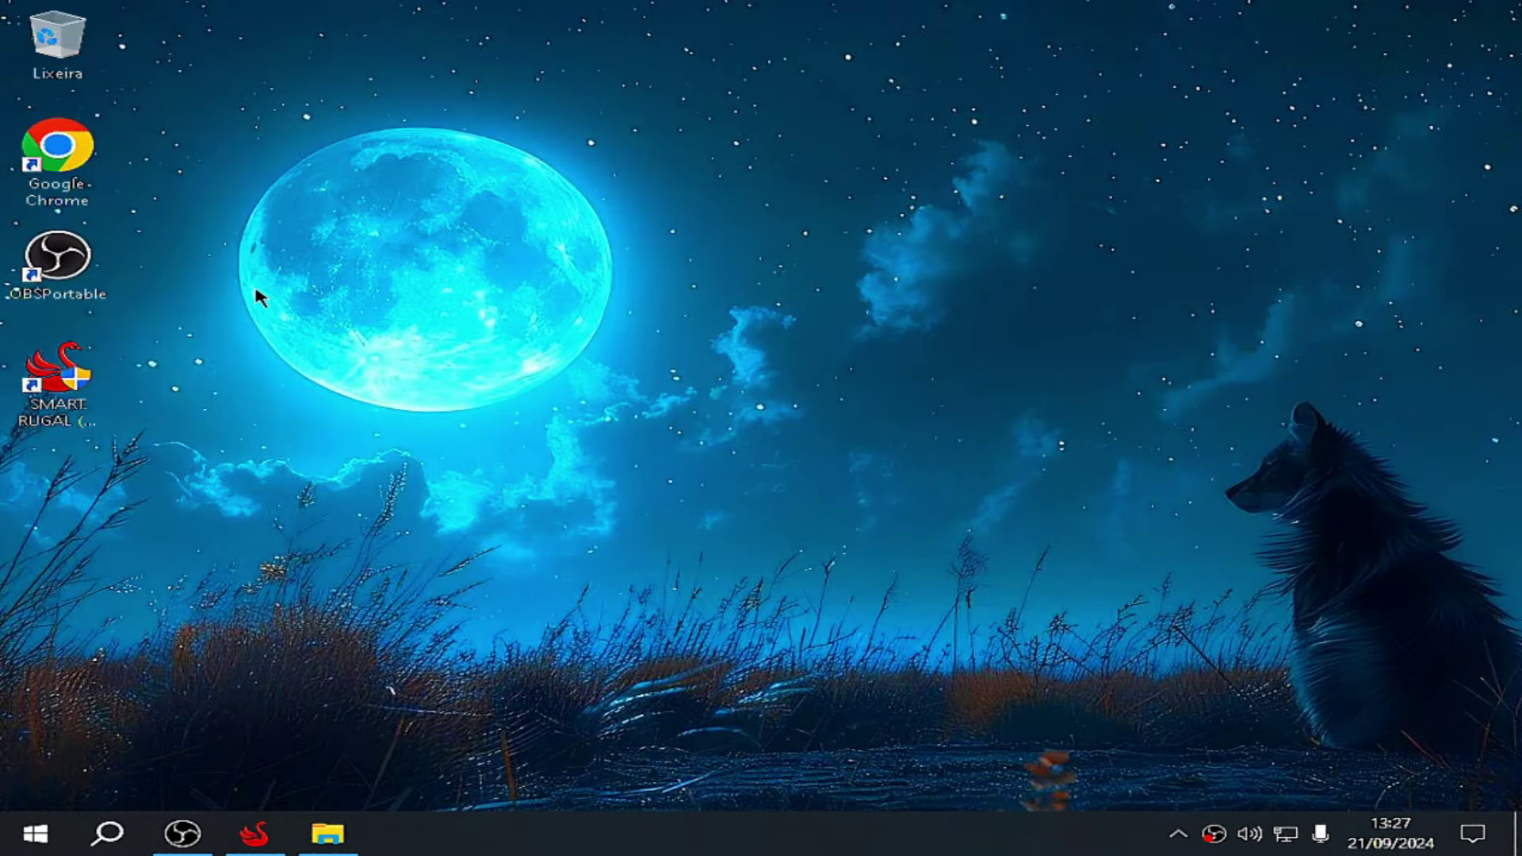
# Step: Open the Downloads folder and review the extraction options for the SMART RUGAL (DG DREAMER) archive
pyautogui.press('super+e')
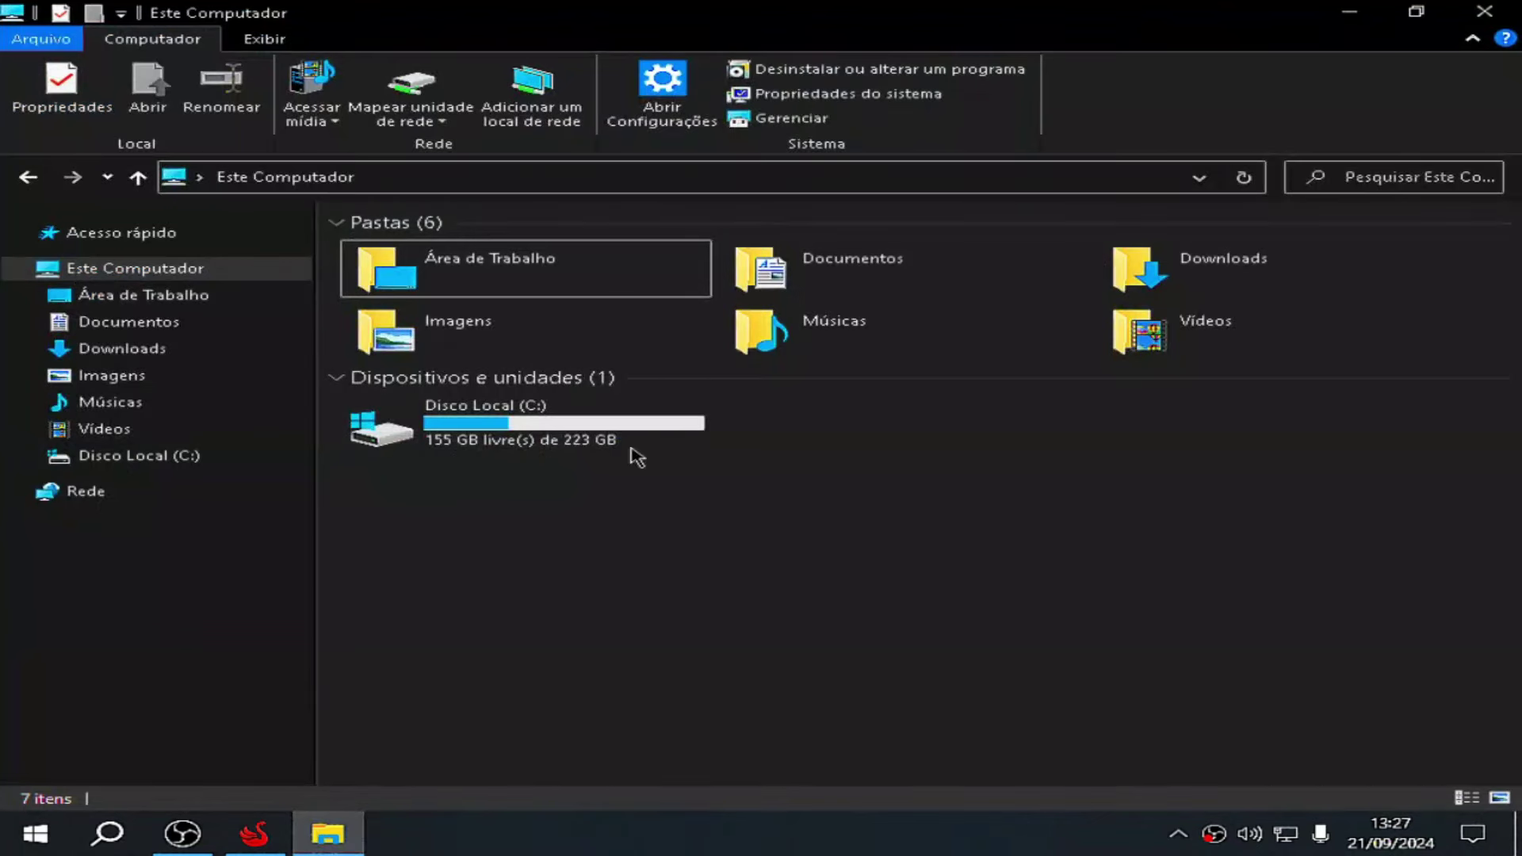
pyautogui.click(119, 348)
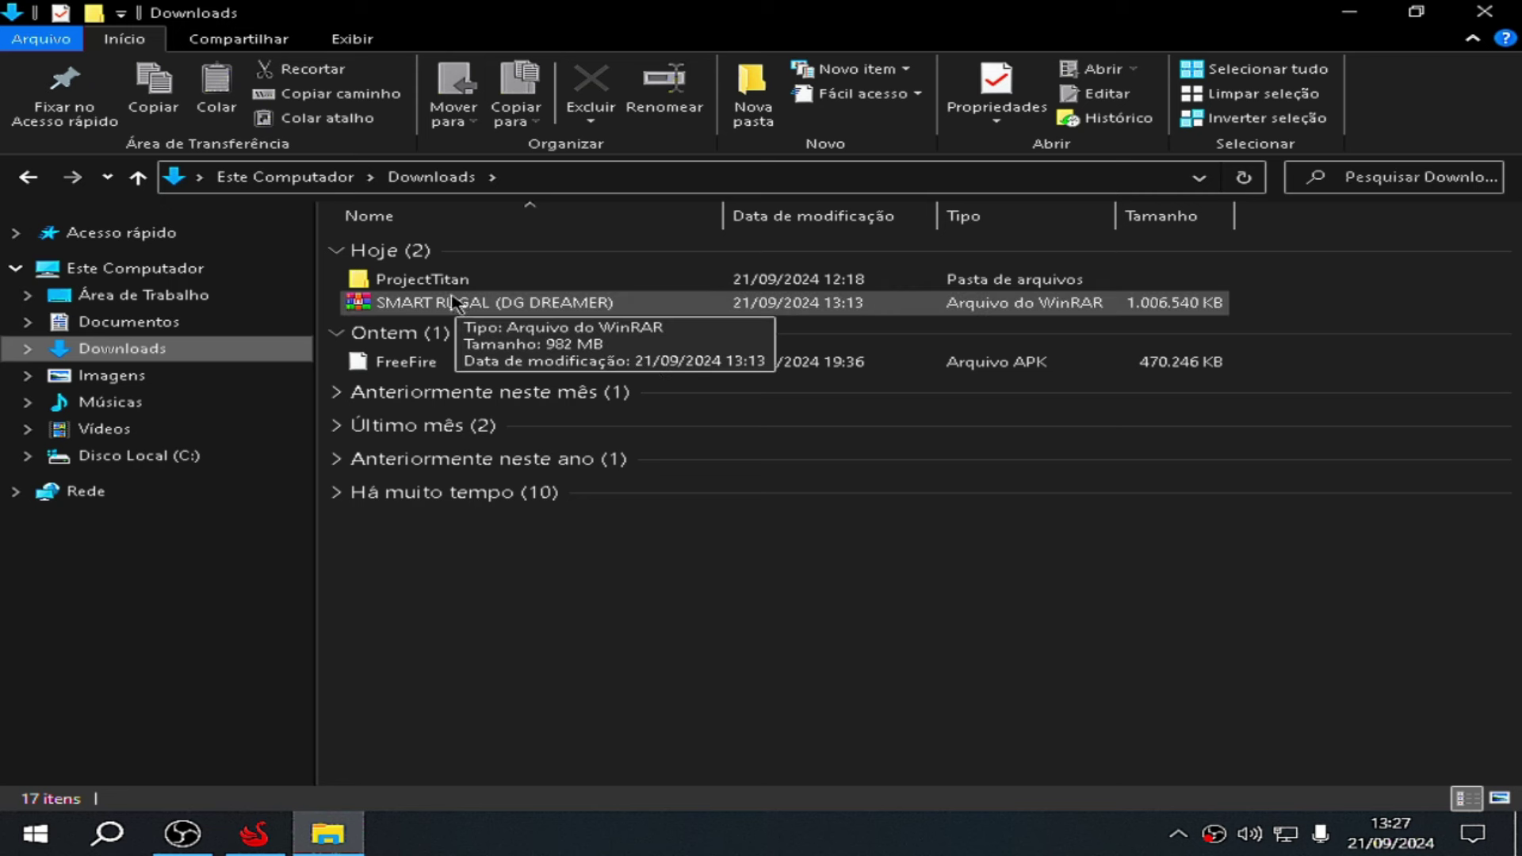
pyautogui.click(544, 308)
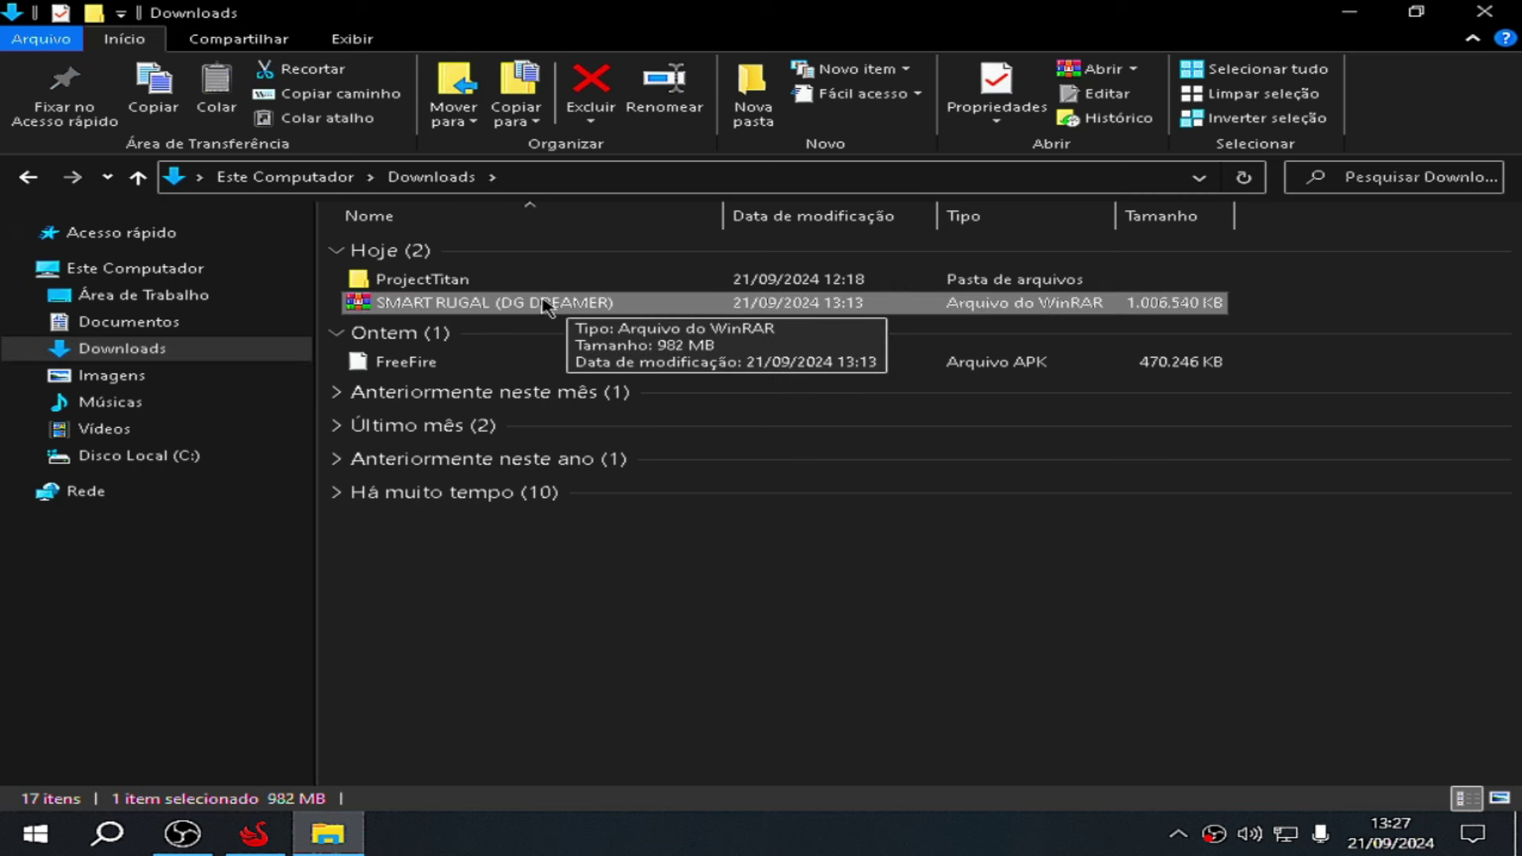
pyautogui.rightClick(544, 307)
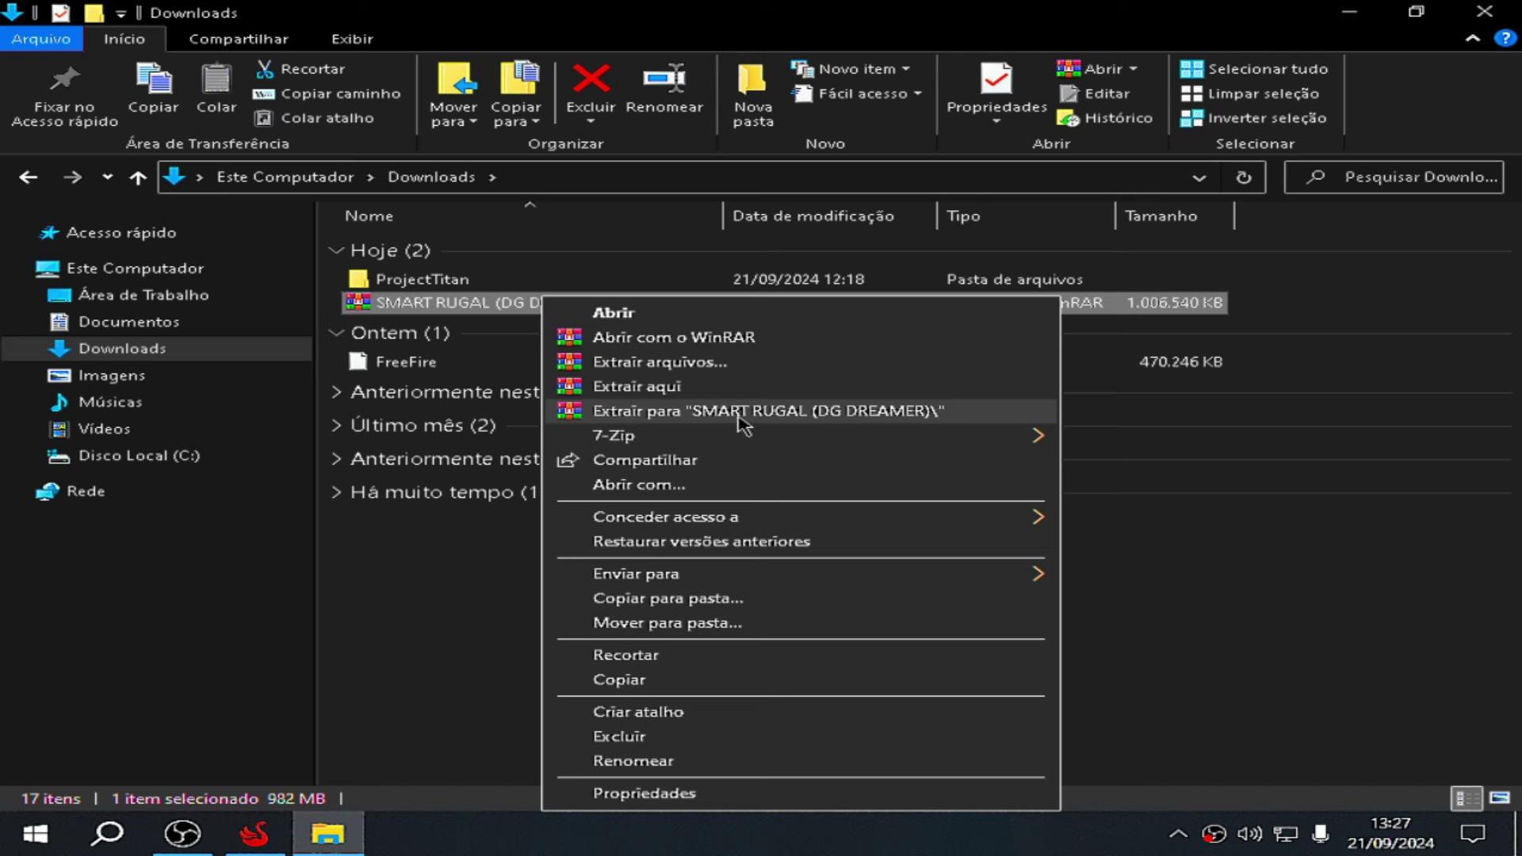
pyautogui.click(443, 630)
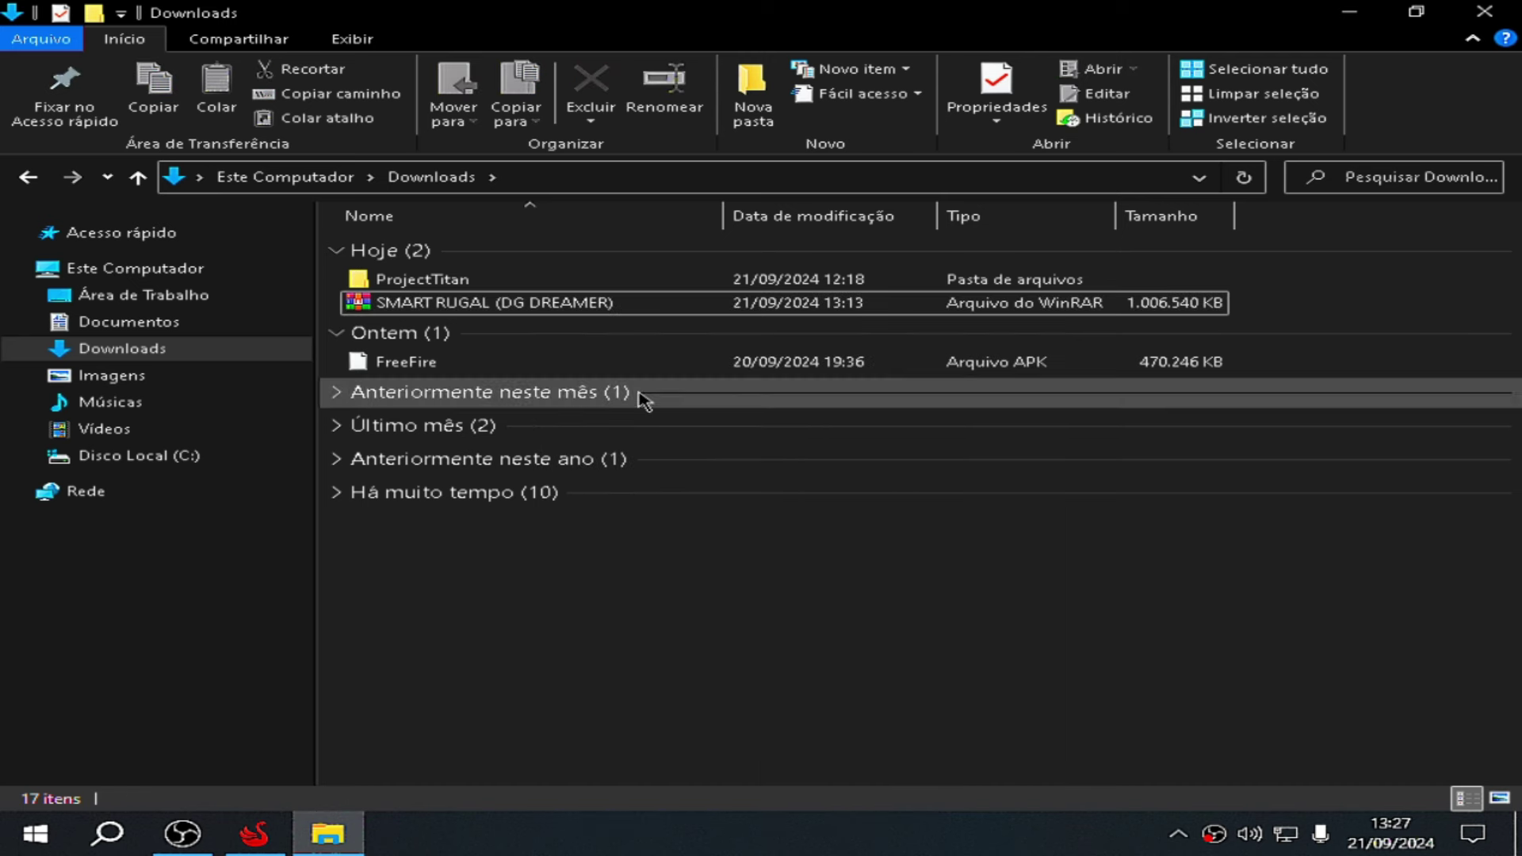
# Step: Create a desktop shortcut for the SMART RUGAL (DG DREAMER) application in the Engine folder of ProjectTitan
pyautogui.doubleClick(539, 281)
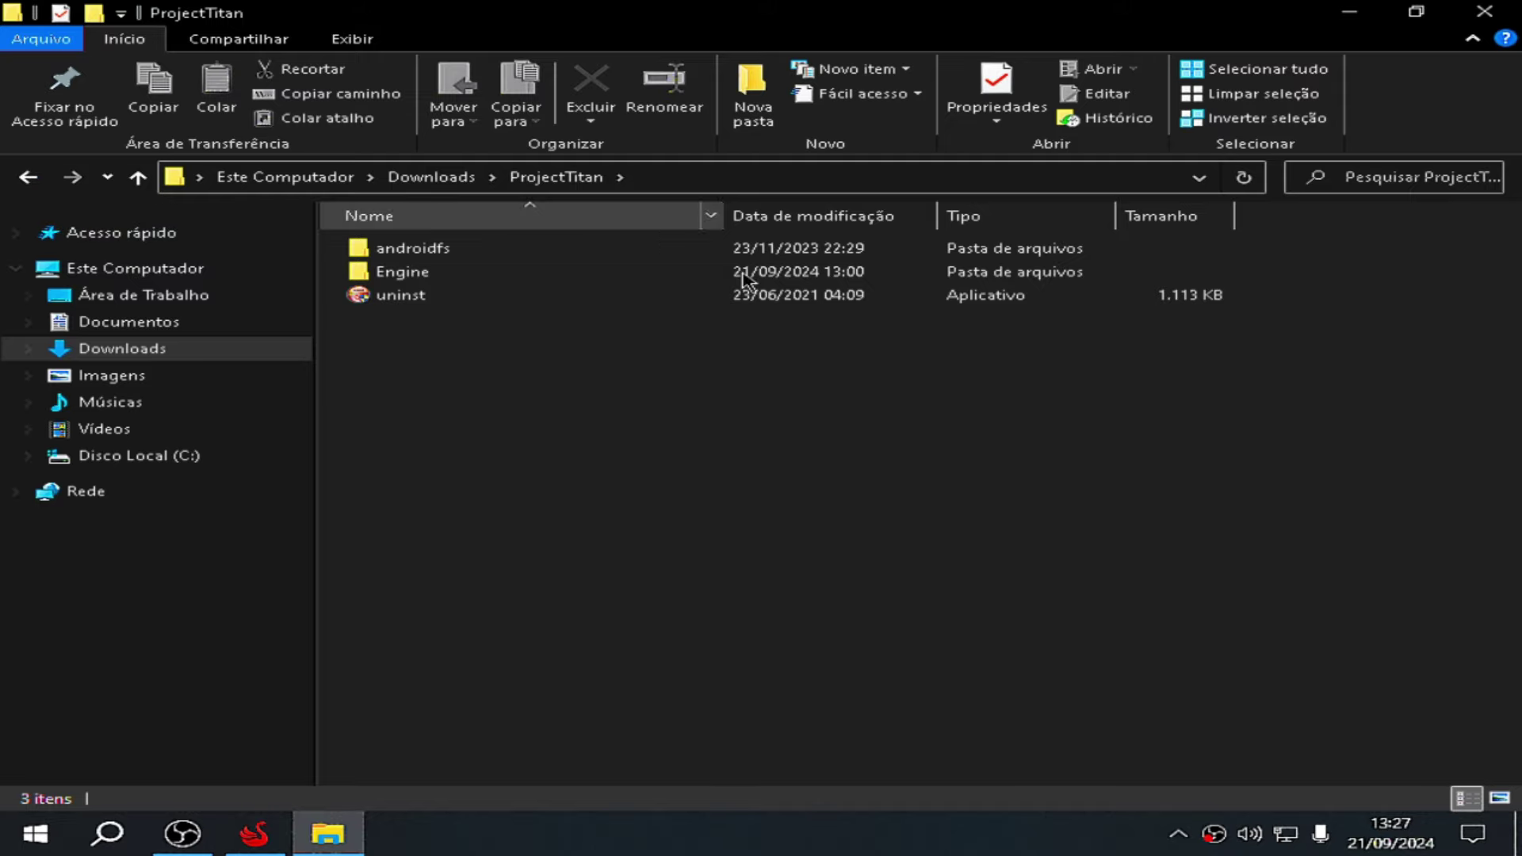
pyautogui.doubleClick(448, 272)
pyautogui.scroll(-15, 803, 382)
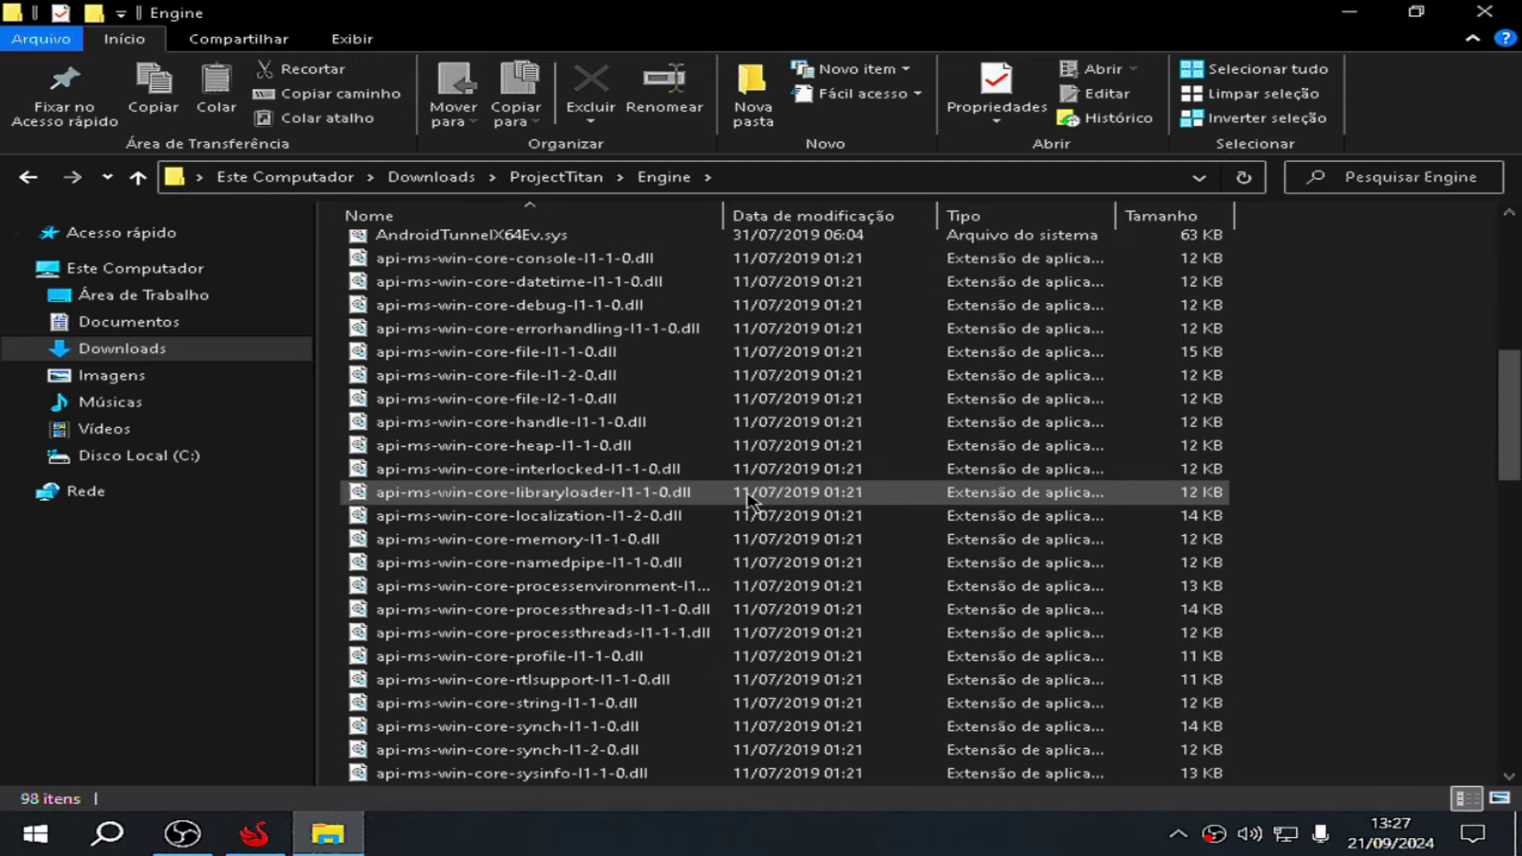
pyautogui.scroll(-6, 749, 508)
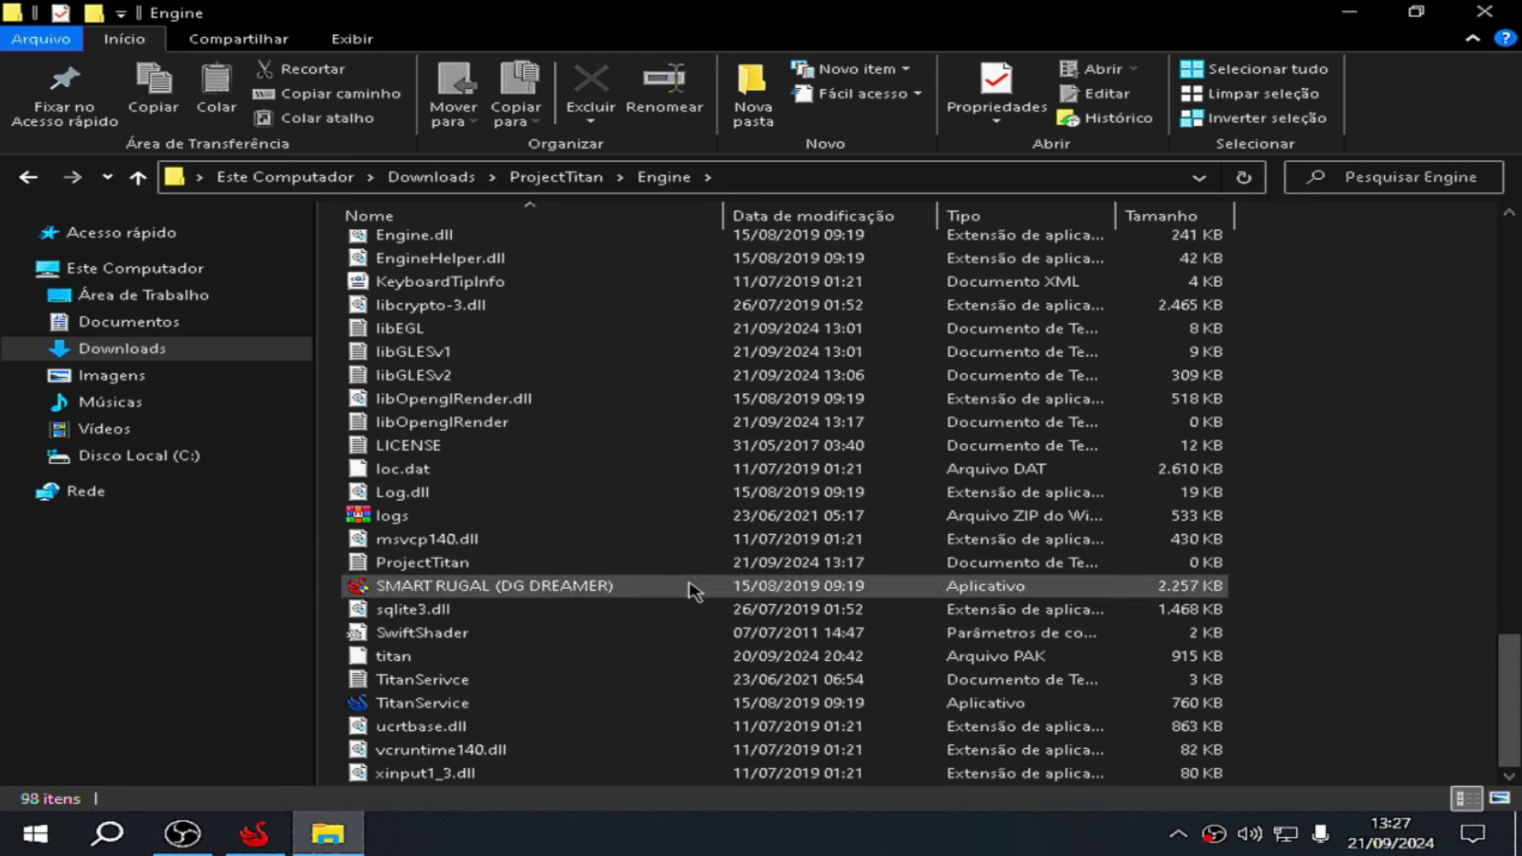
pyautogui.rightClick(696, 588)
pyautogui.moveTo(769, 581)
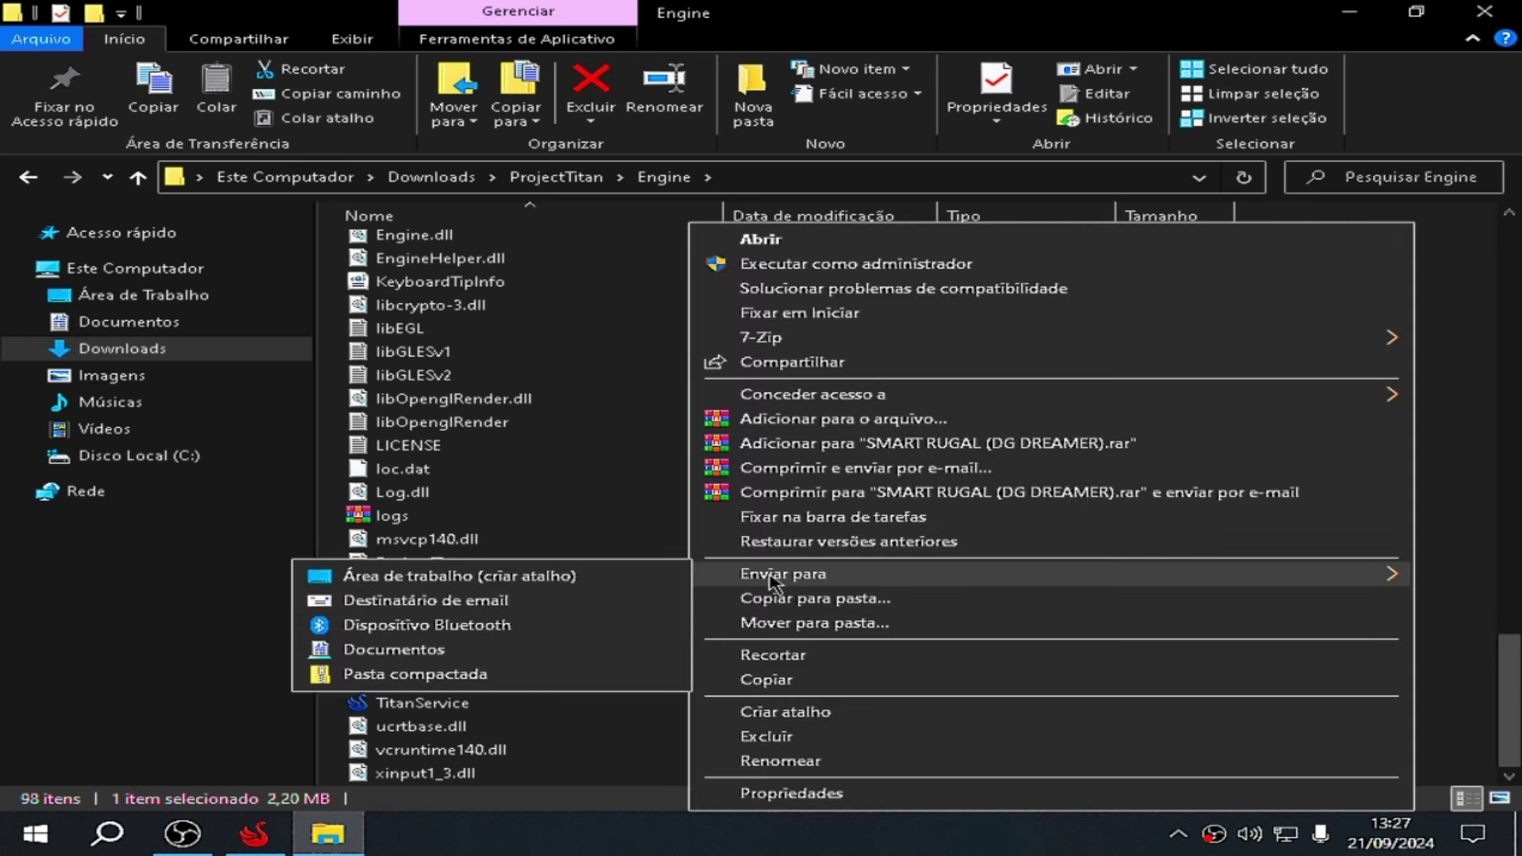
pyautogui.click(532, 587)
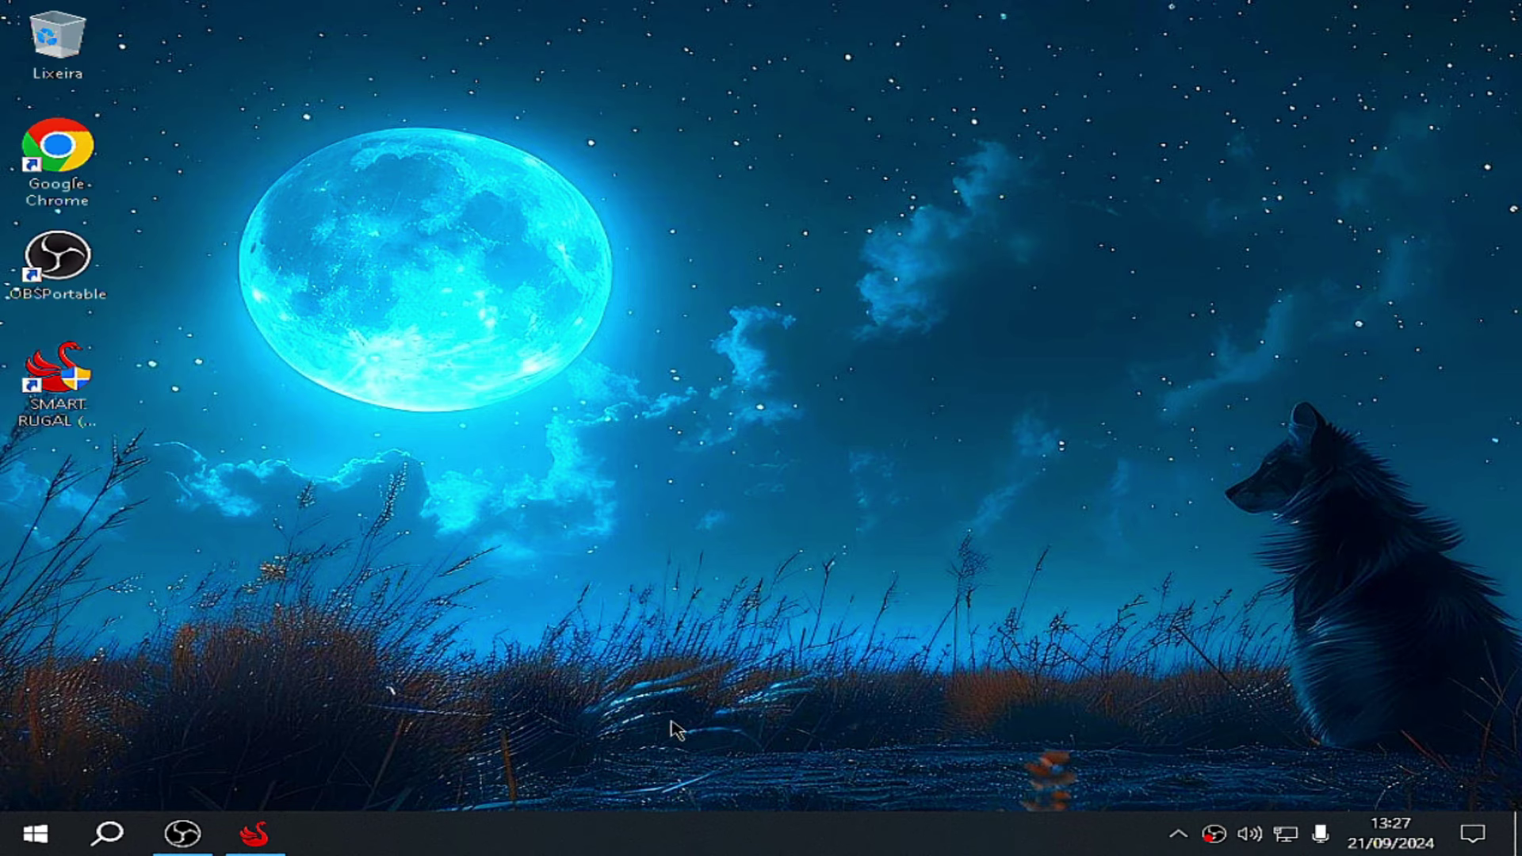
# Step: Switch to the SMART RUGAL emulator and reposition its window on the desktop
pyautogui.click(256, 834)
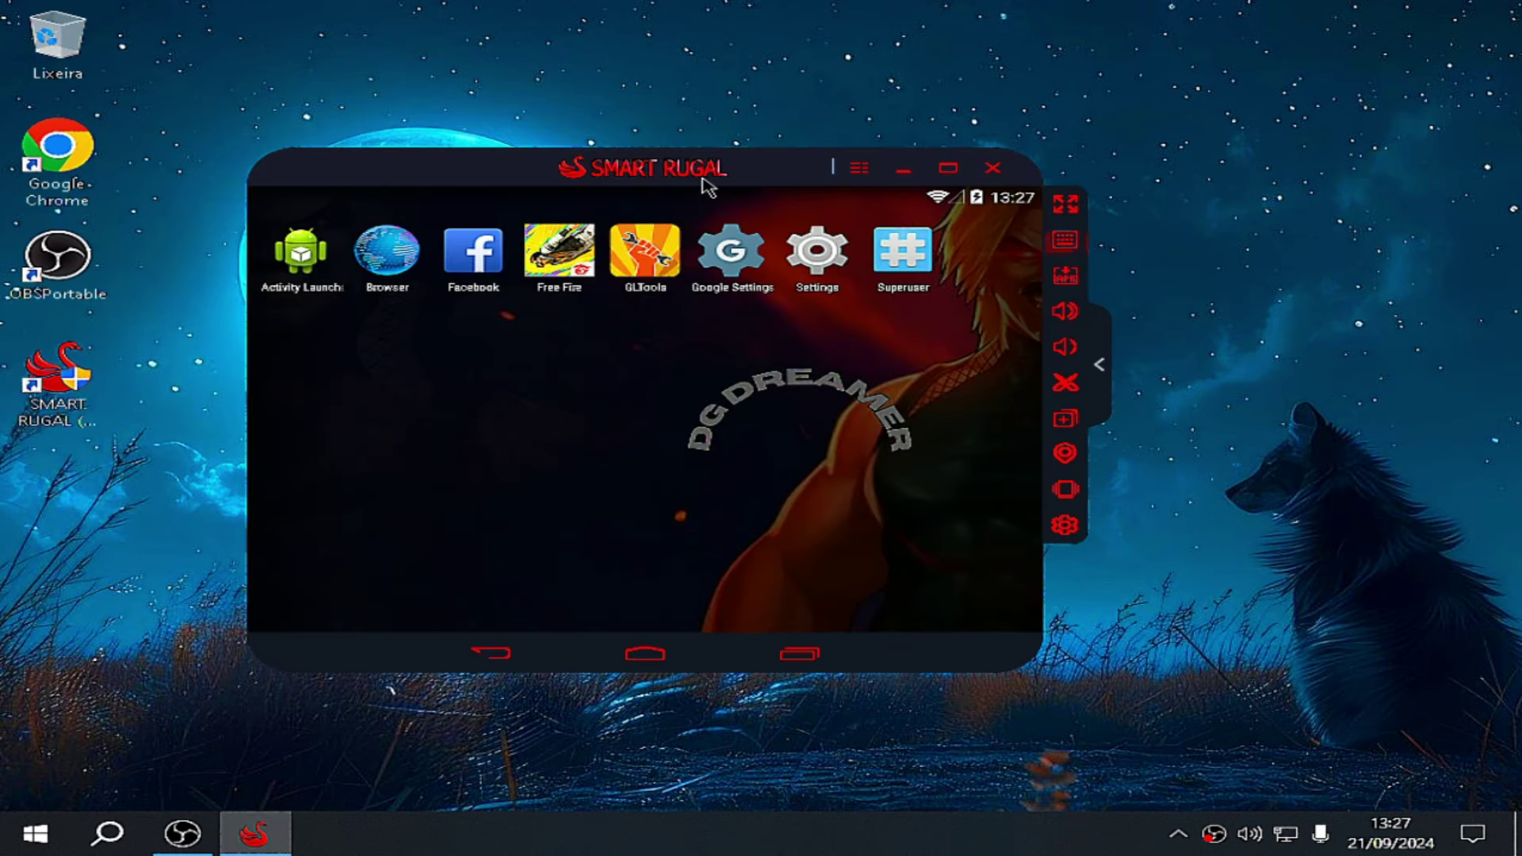
pyautogui.moveTo(704, 180); pyautogui.dragTo(687, 192)
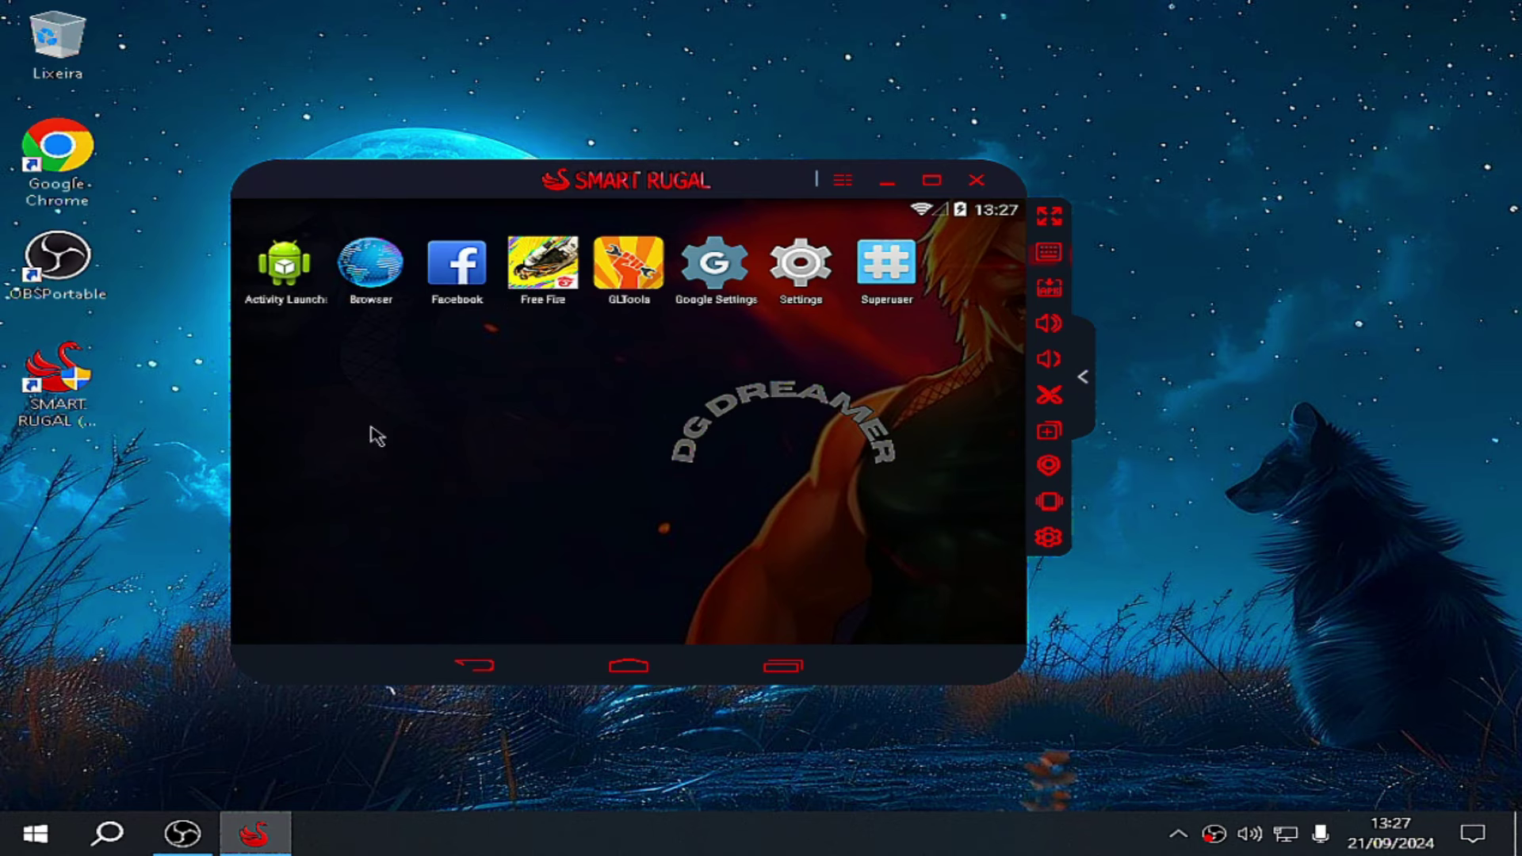
# Step: Check the FreeFire APK in the Downloads folder and close the file window
pyautogui.doubleClick(57, 43)
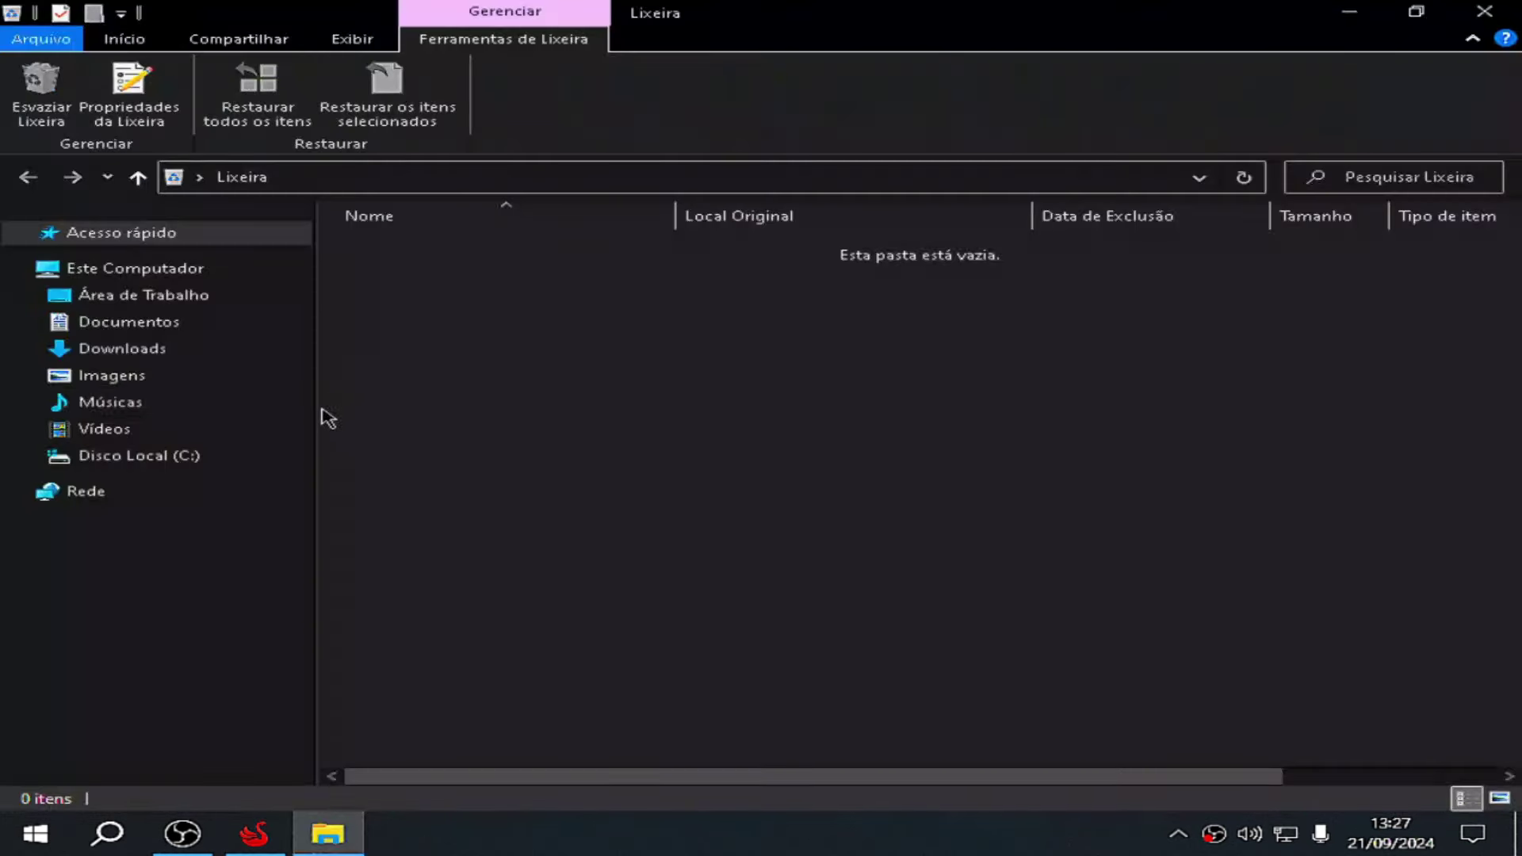
pyautogui.click(176, 358)
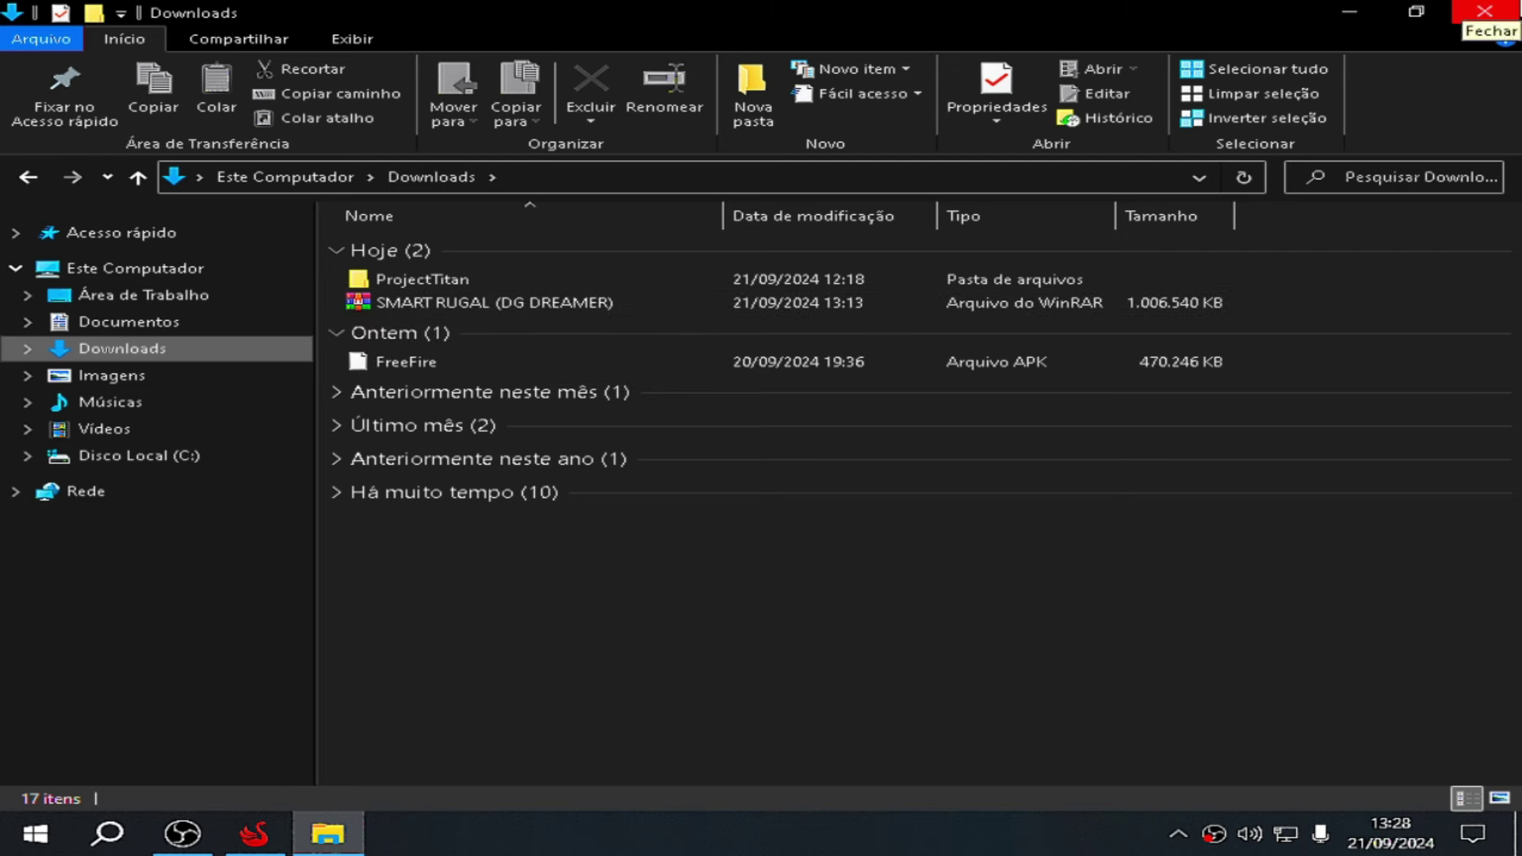
pyautogui.click(1485, 11)
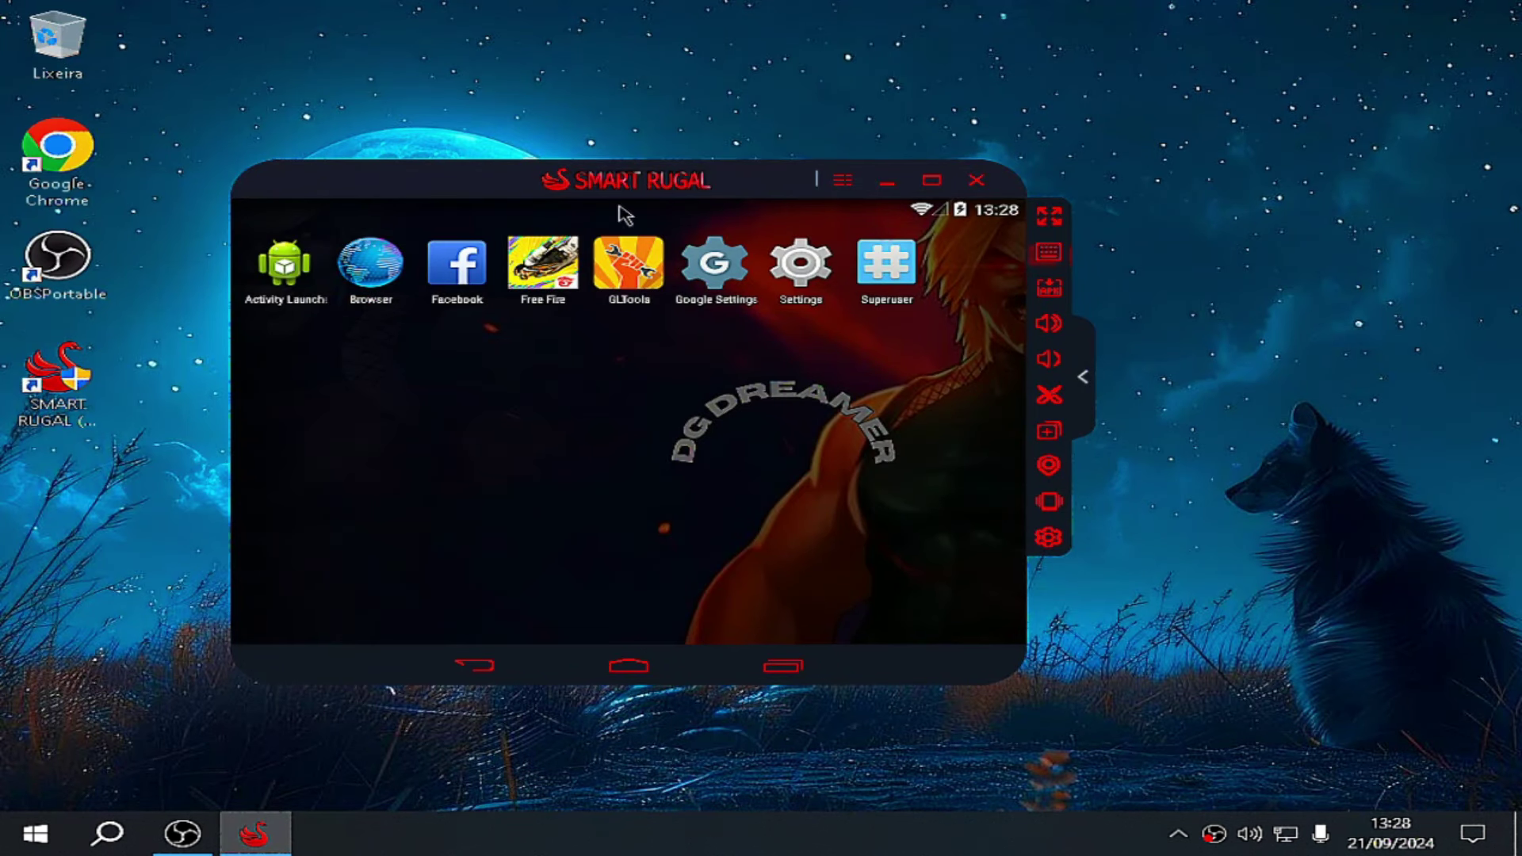
# Step: Set the Android version to Android 4 in the emulator's basic settings
pyautogui.moveTo(708, 191); pyautogui.dragTo(719, 157)
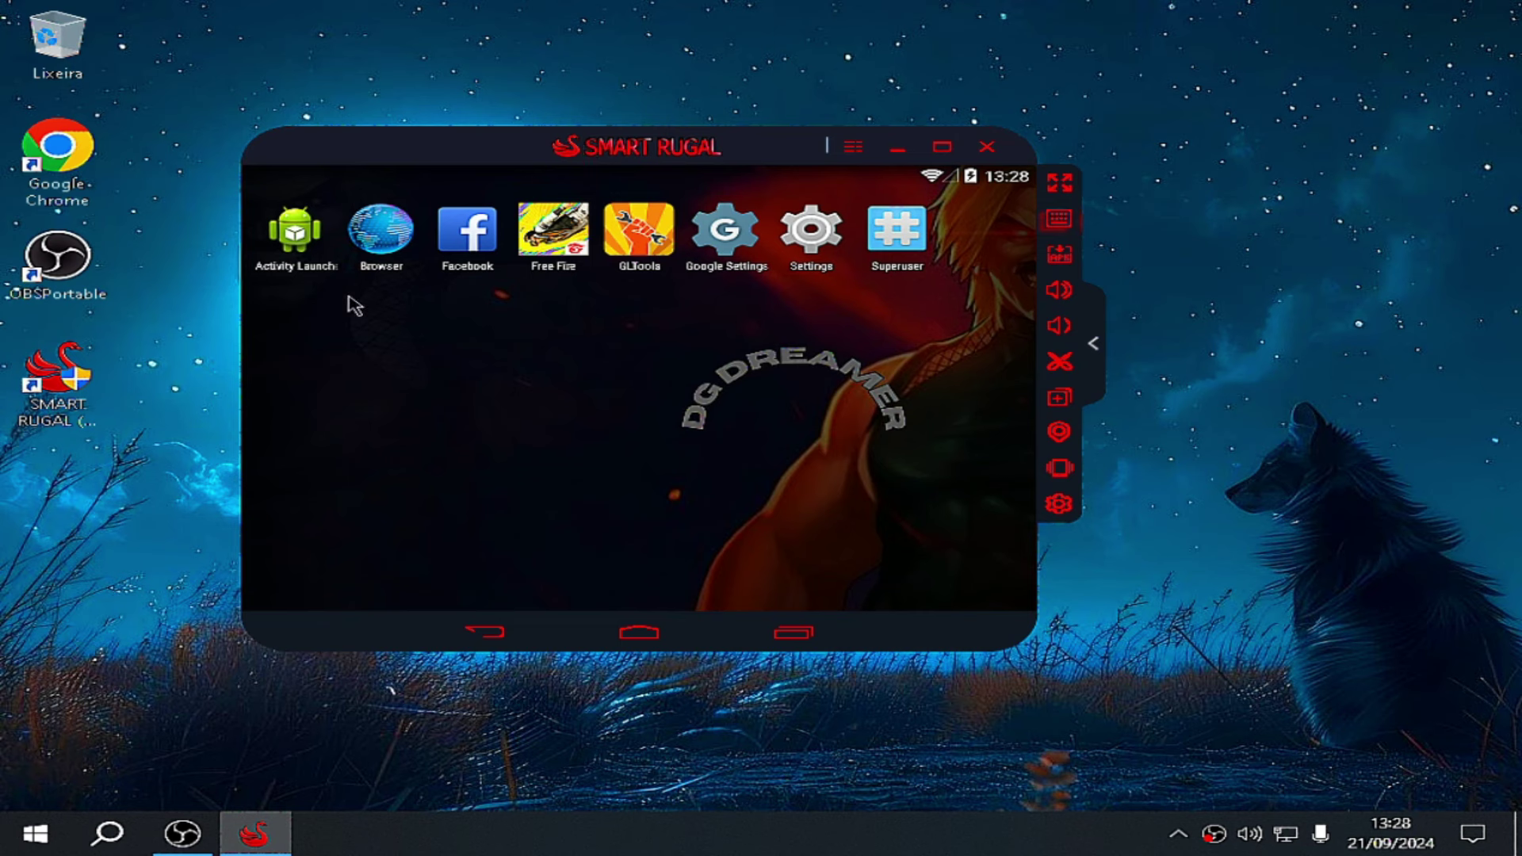
pyautogui.click(853, 148)
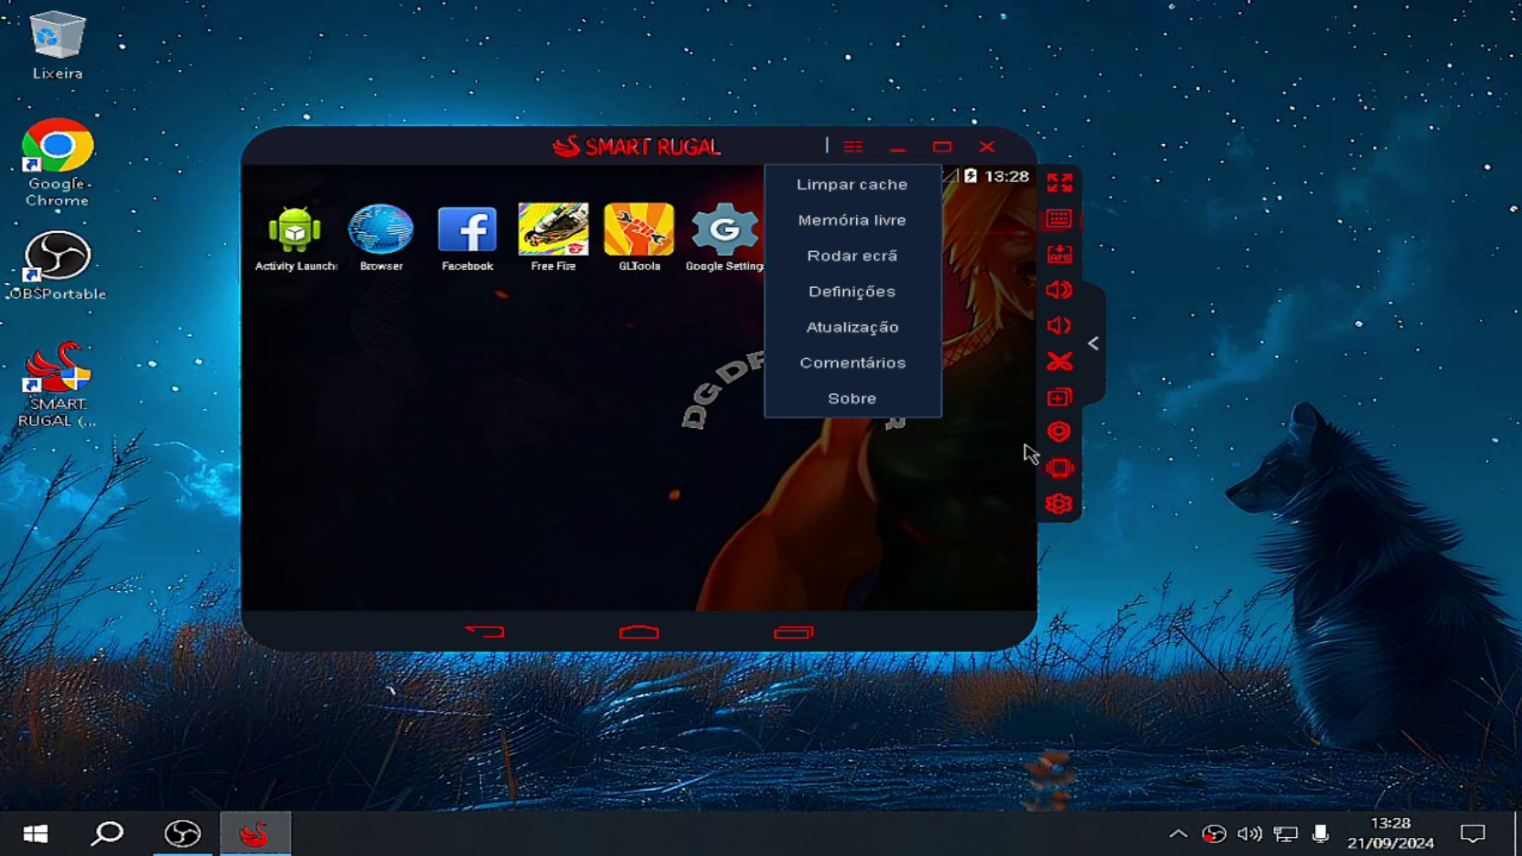
pyautogui.click(880, 292)
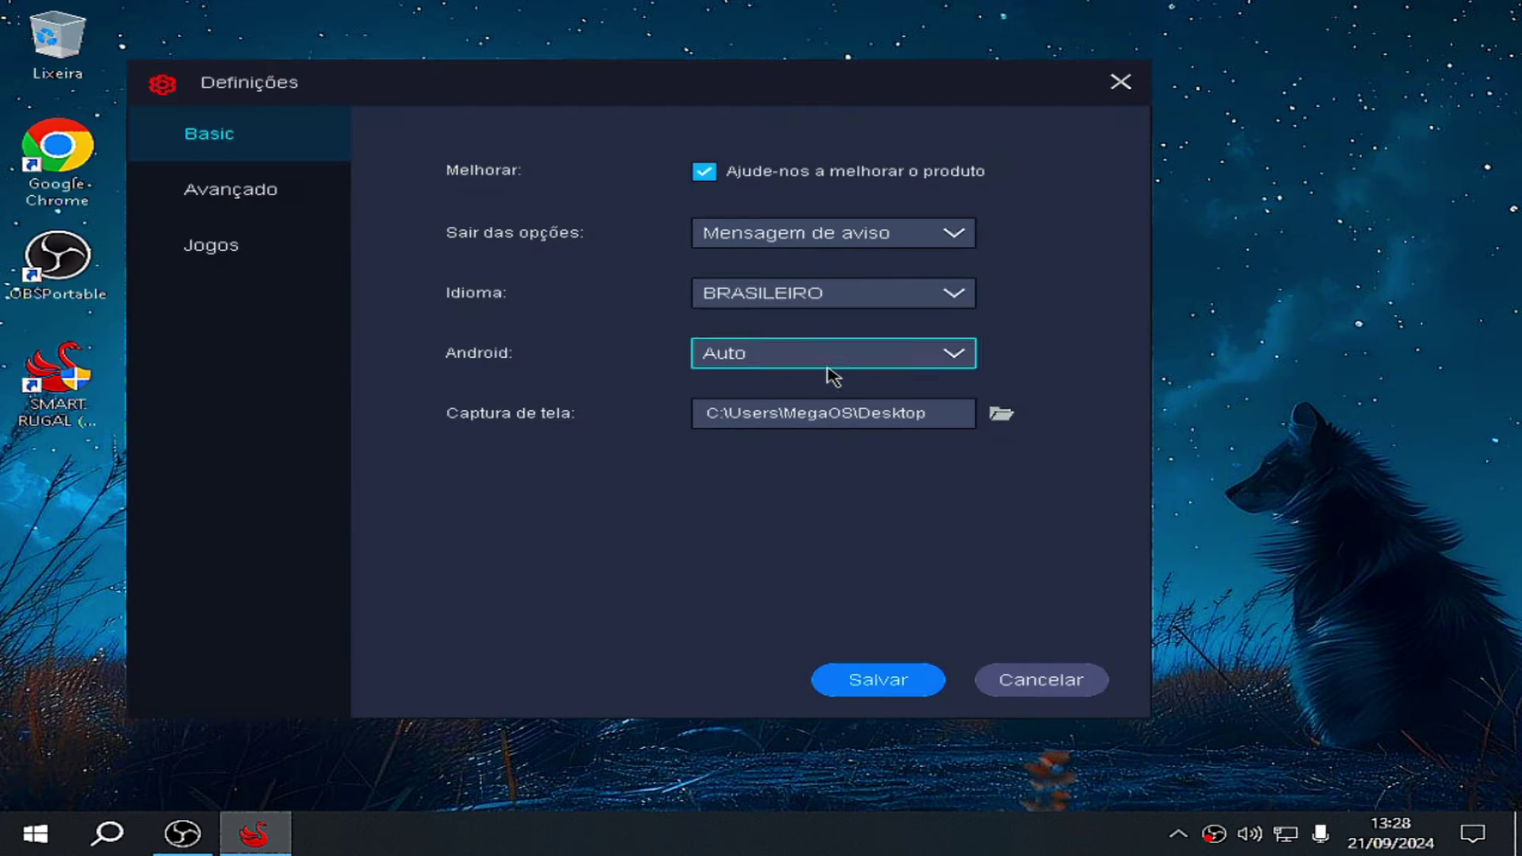
pyautogui.click(800, 358)
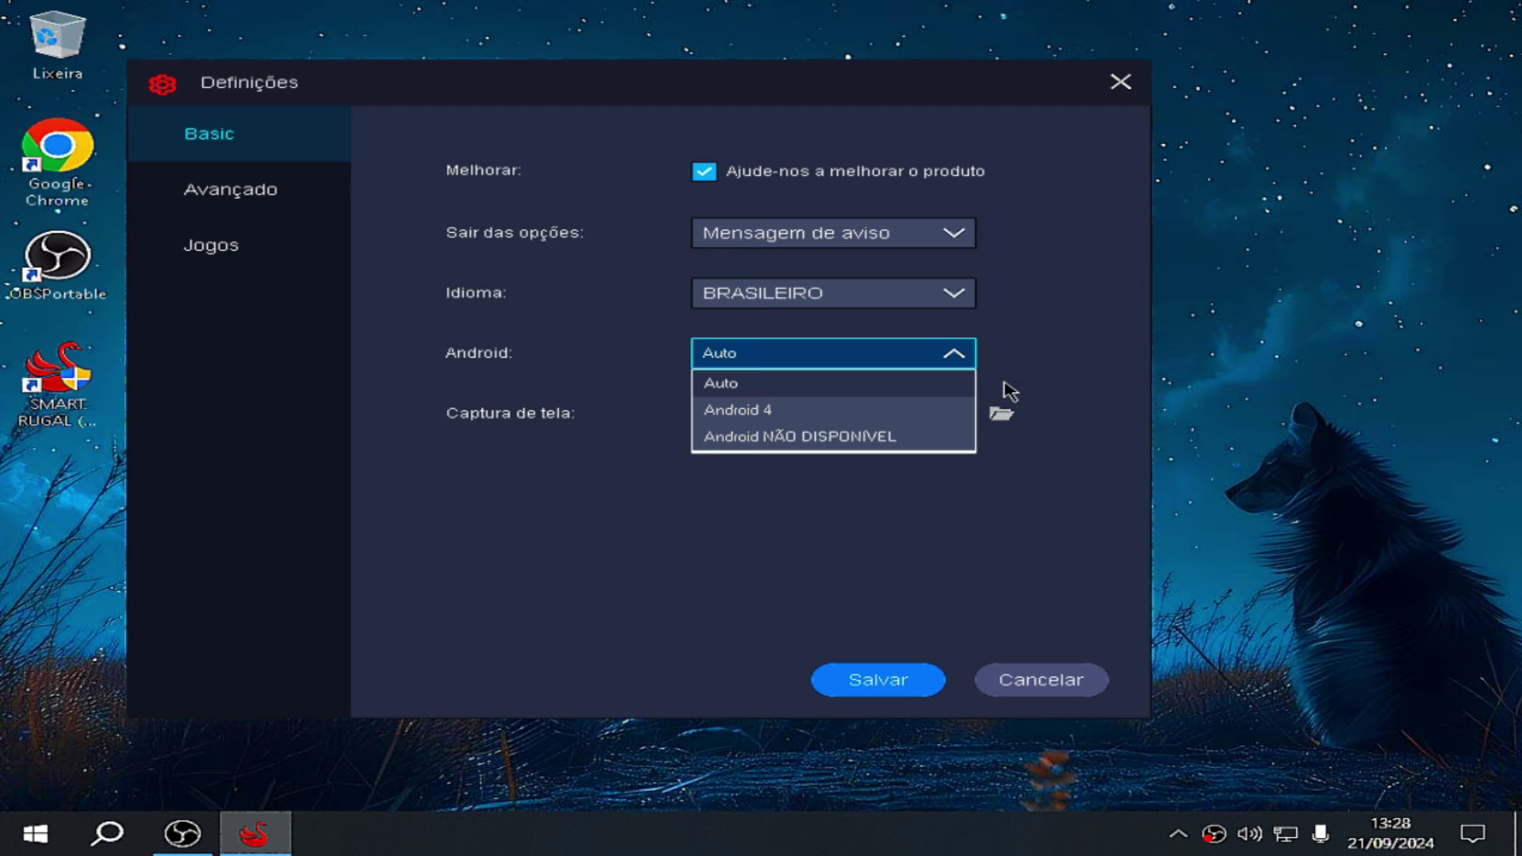
pyautogui.click(822, 410)
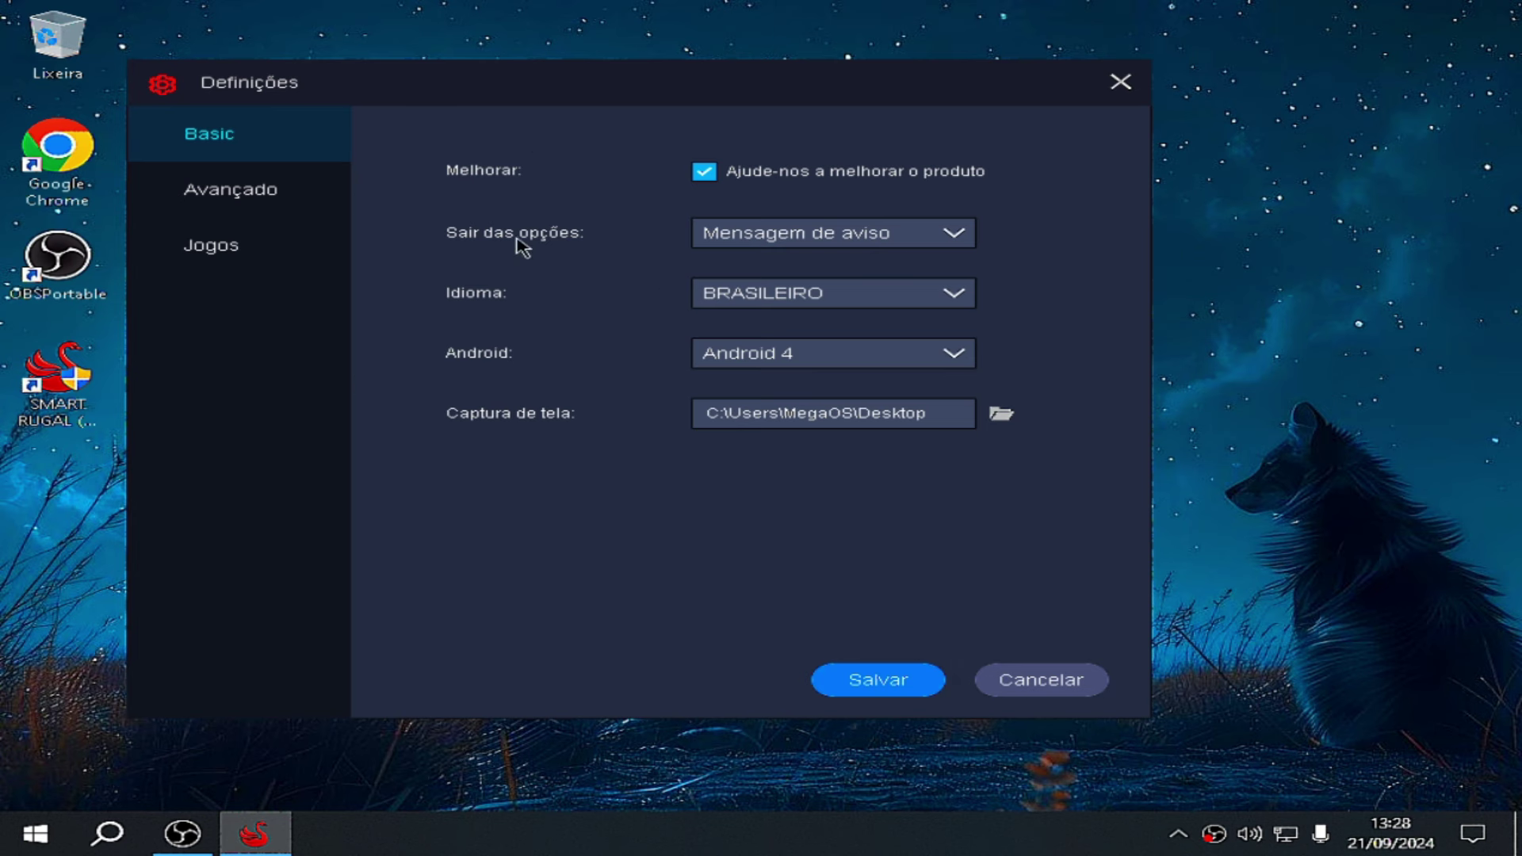
# Step: Review the custom resolution width, height and DPI fields in the emulator's advanced settings
pyautogui.click(249, 188)
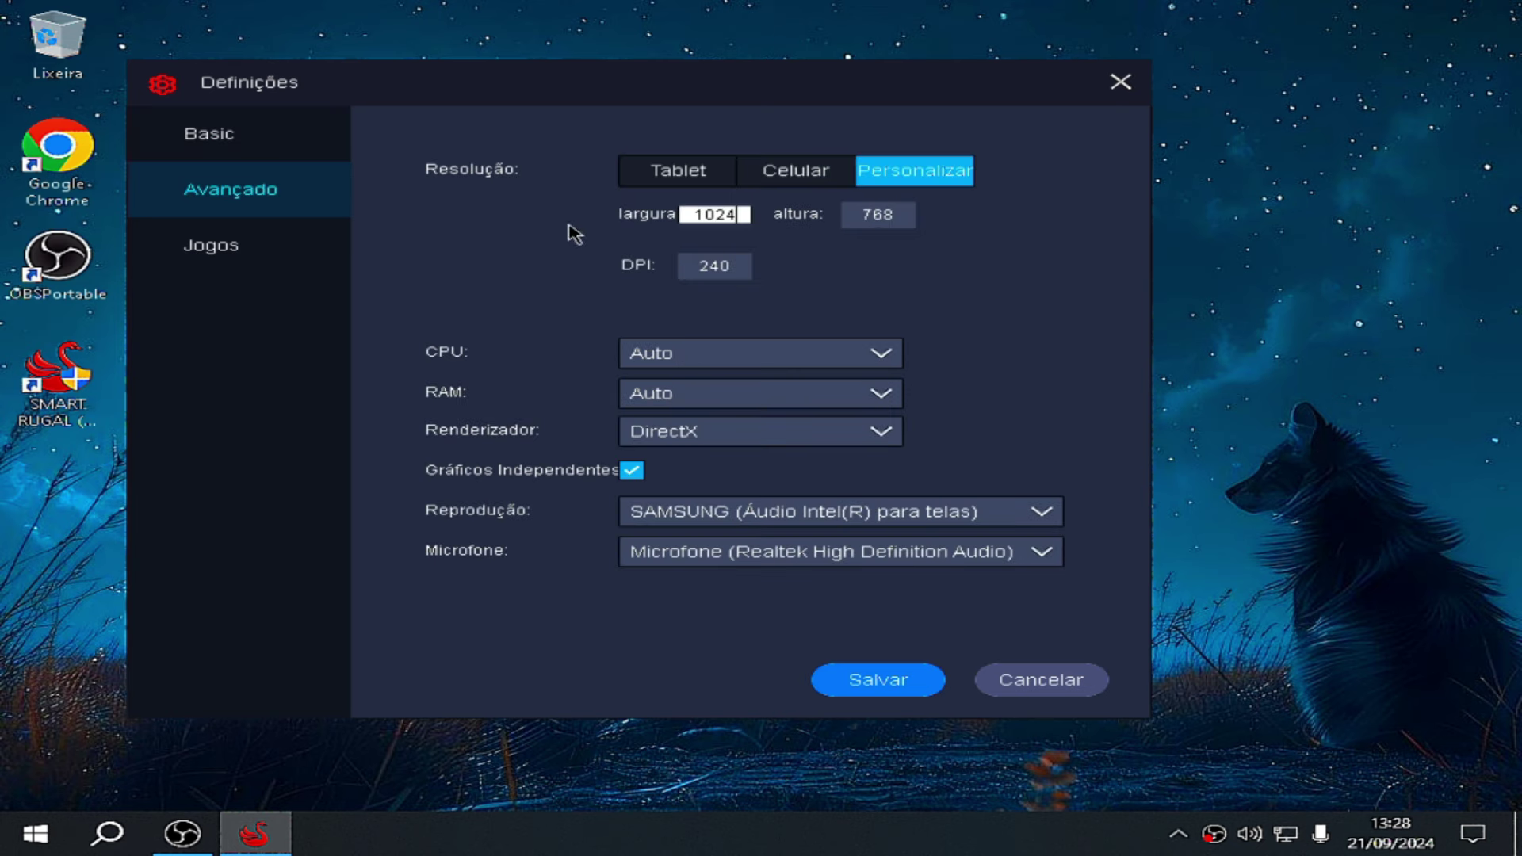
pyautogui.doubleClick(726, 214)
pyautogui.doubleClick(877, 216)
pyautogui.click(710, 215)
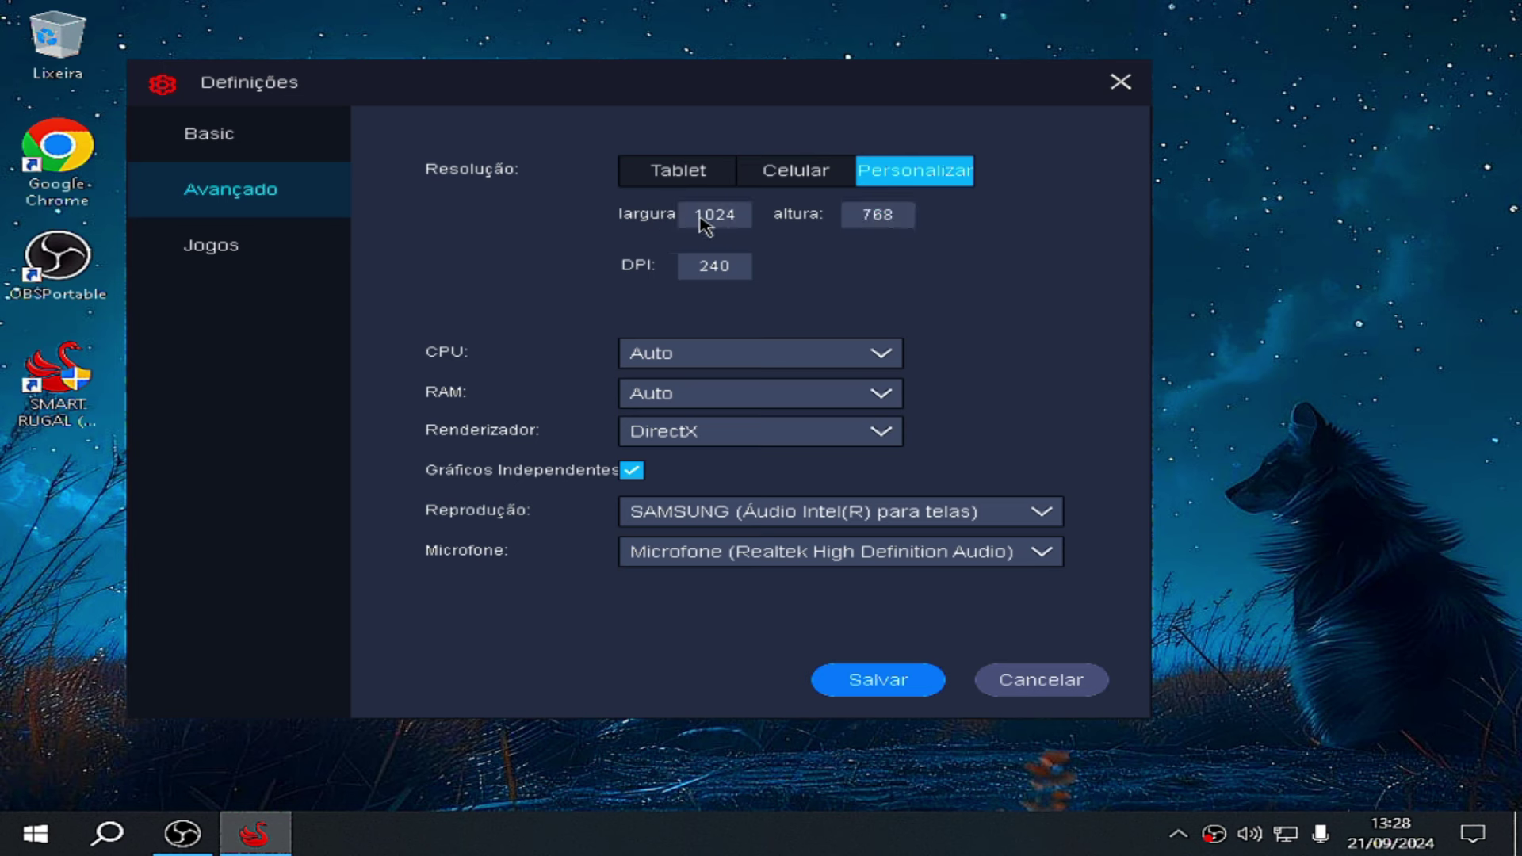
pyautogui.moveTo(690, 214); pyautogui.dragTo(927, 234)
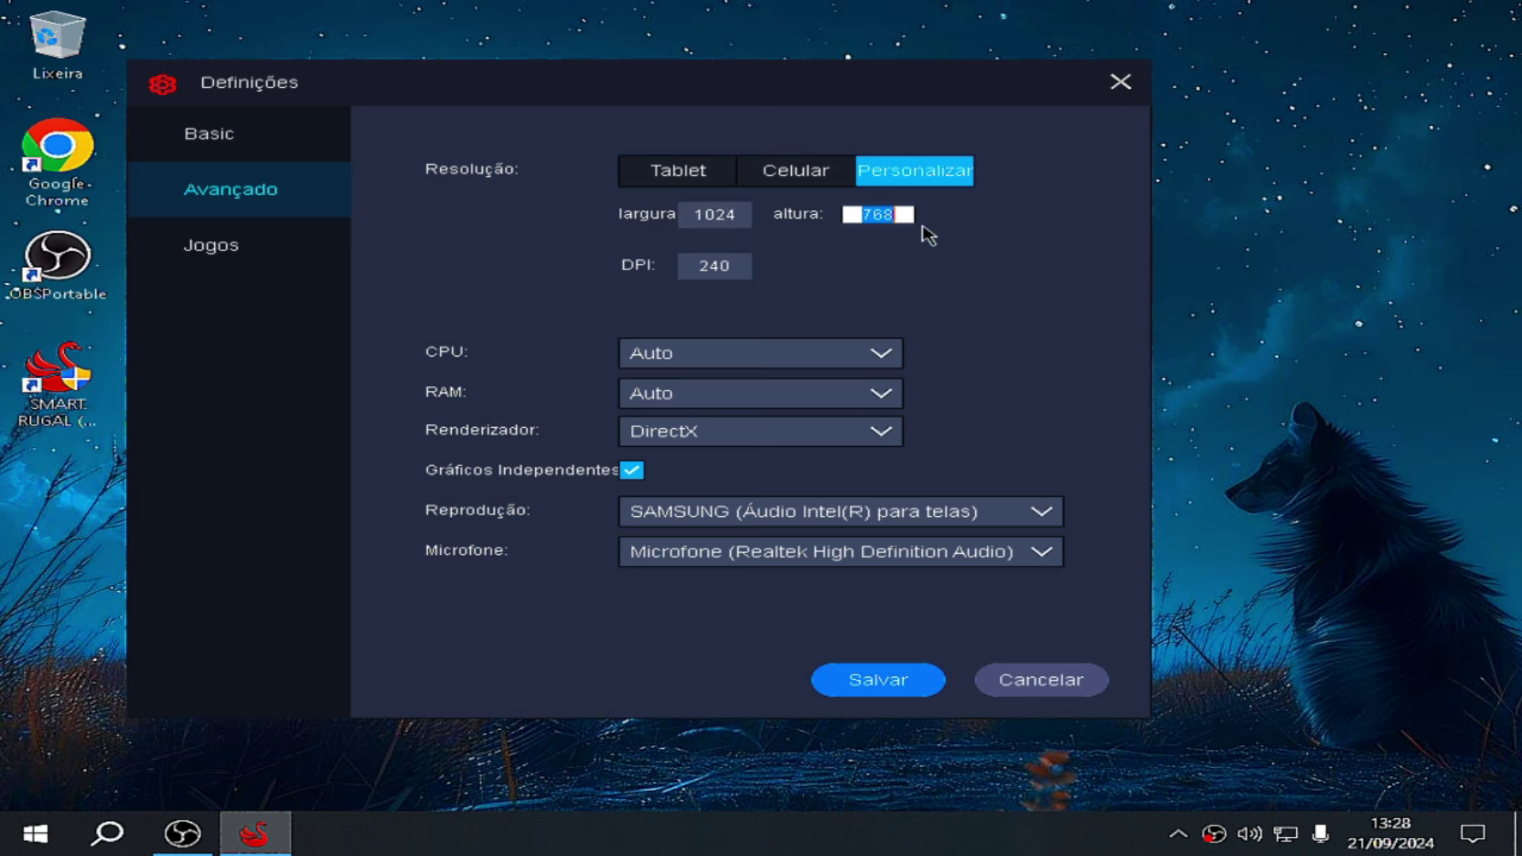
pyautogui.moveTo(690, 214); pyautogui.dragTo(919, 216)
pyautogui.click(723, 271)
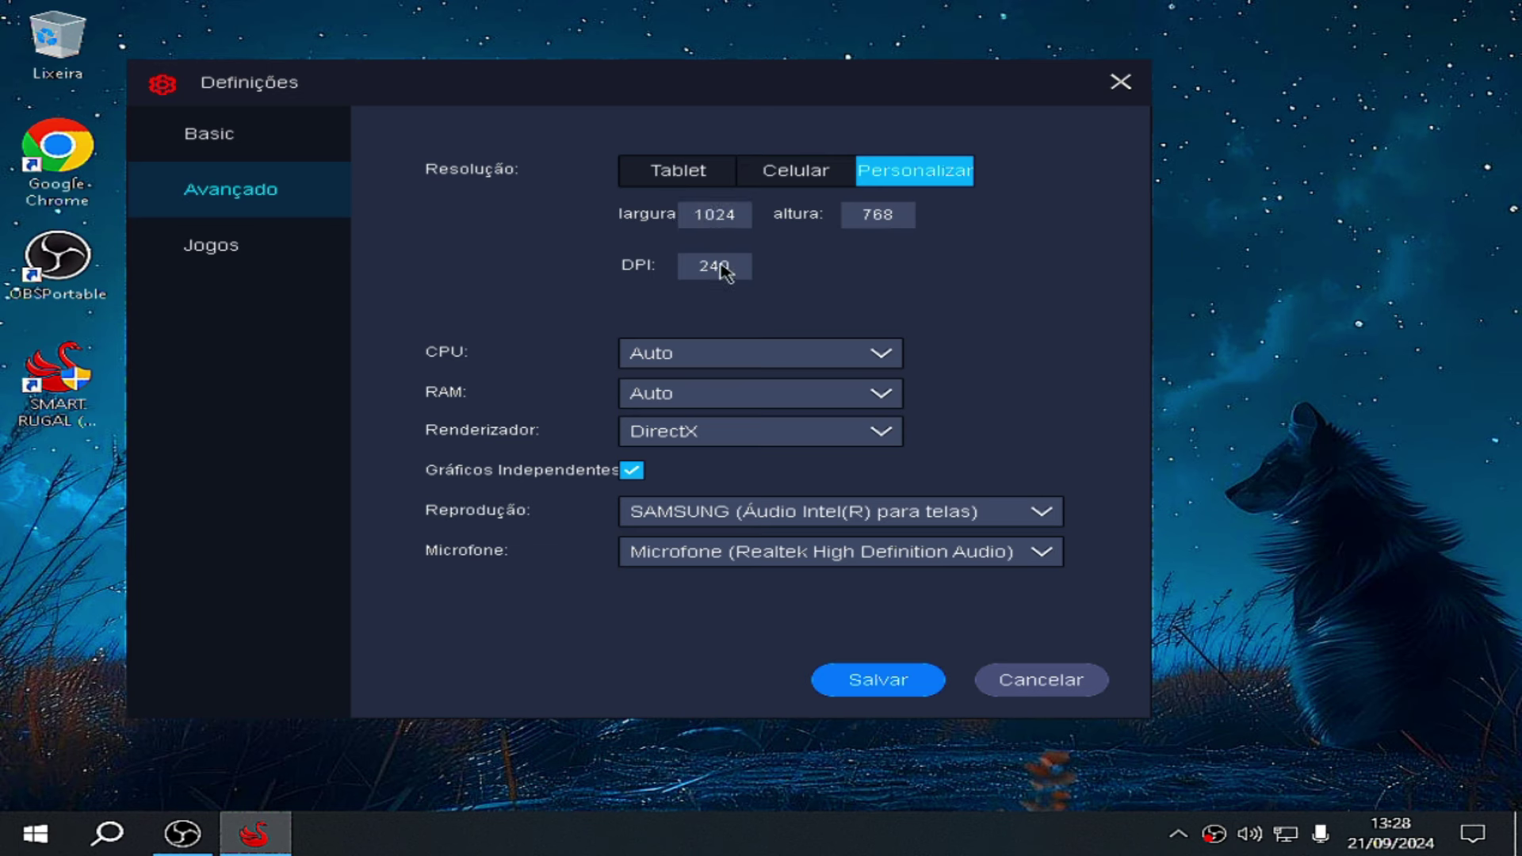
pyautogui.click(706, 227)
pyautogui.click(892, 248)
# Step: Check the available screen resolutions in the Windows display settings and close the settings window
pyautogui.rightClick(1128, 265)
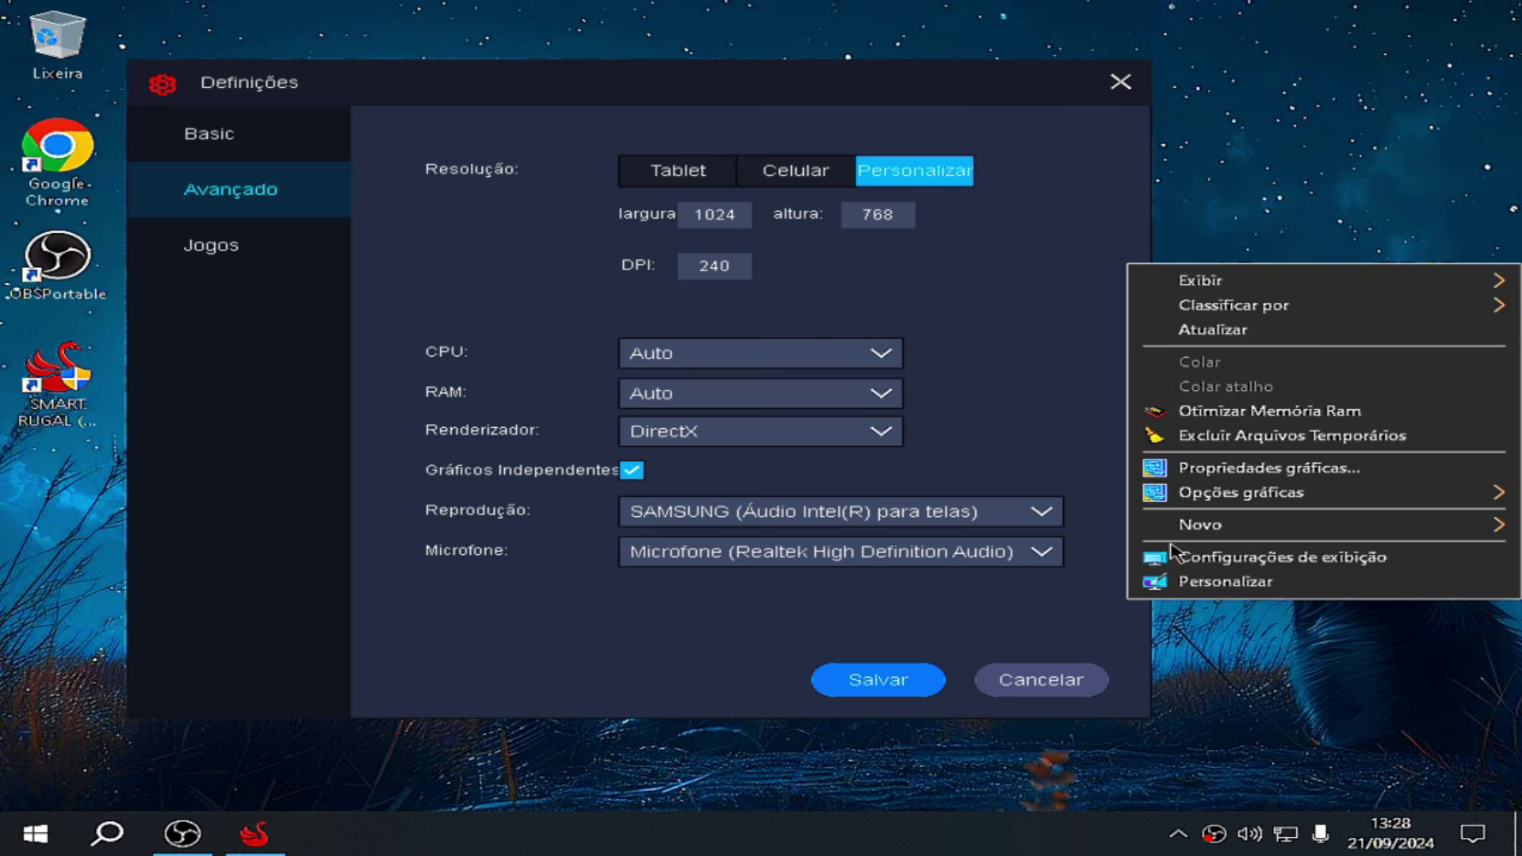
pyautogui.doubleClick(690, 212)
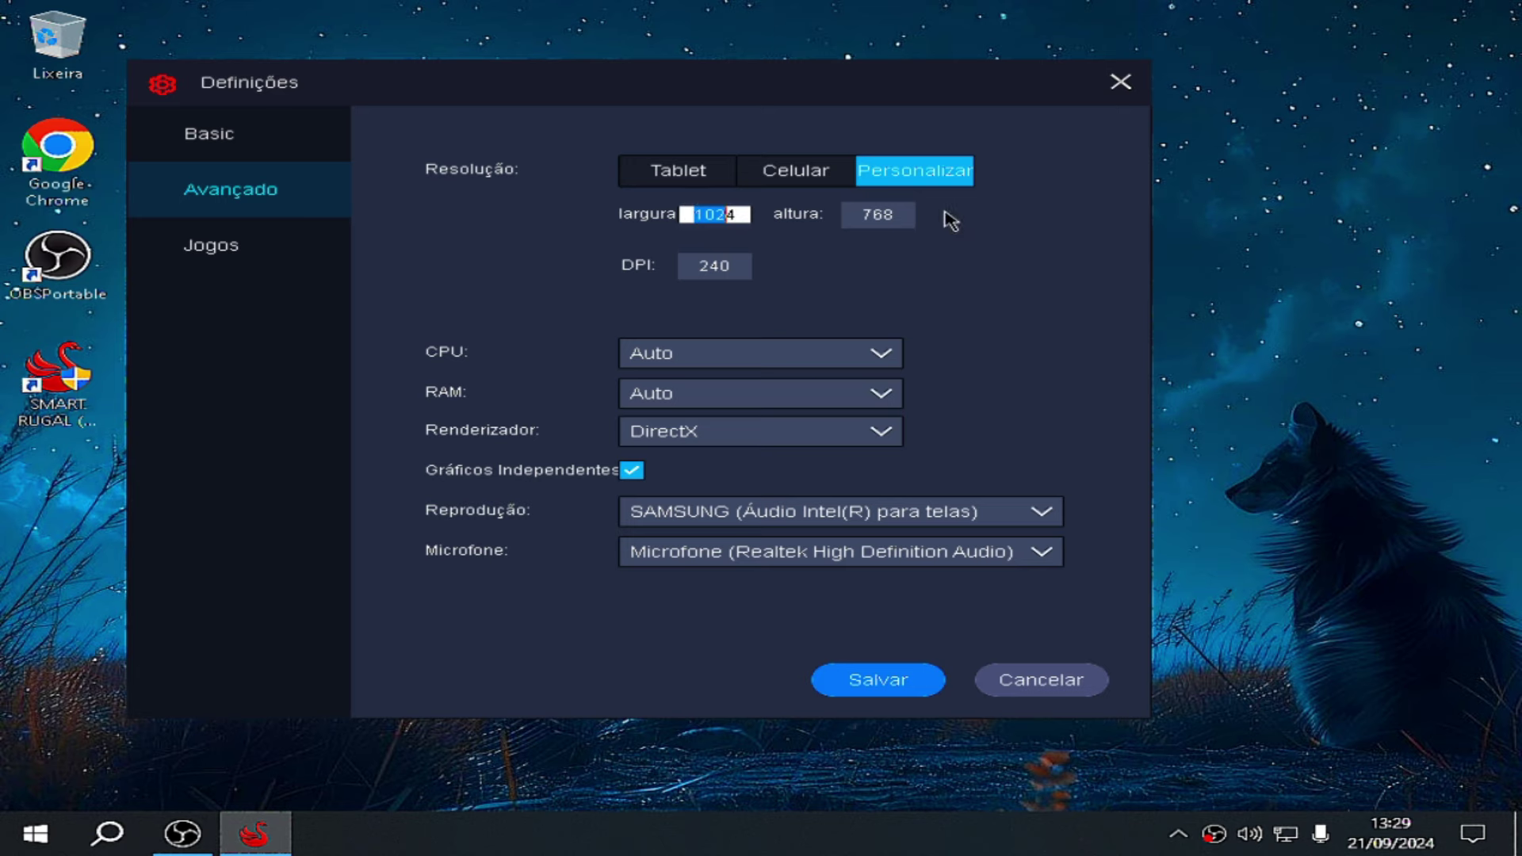
pyautogui.rightClick(1271, 257)
pyautogui.click(1269, 555)
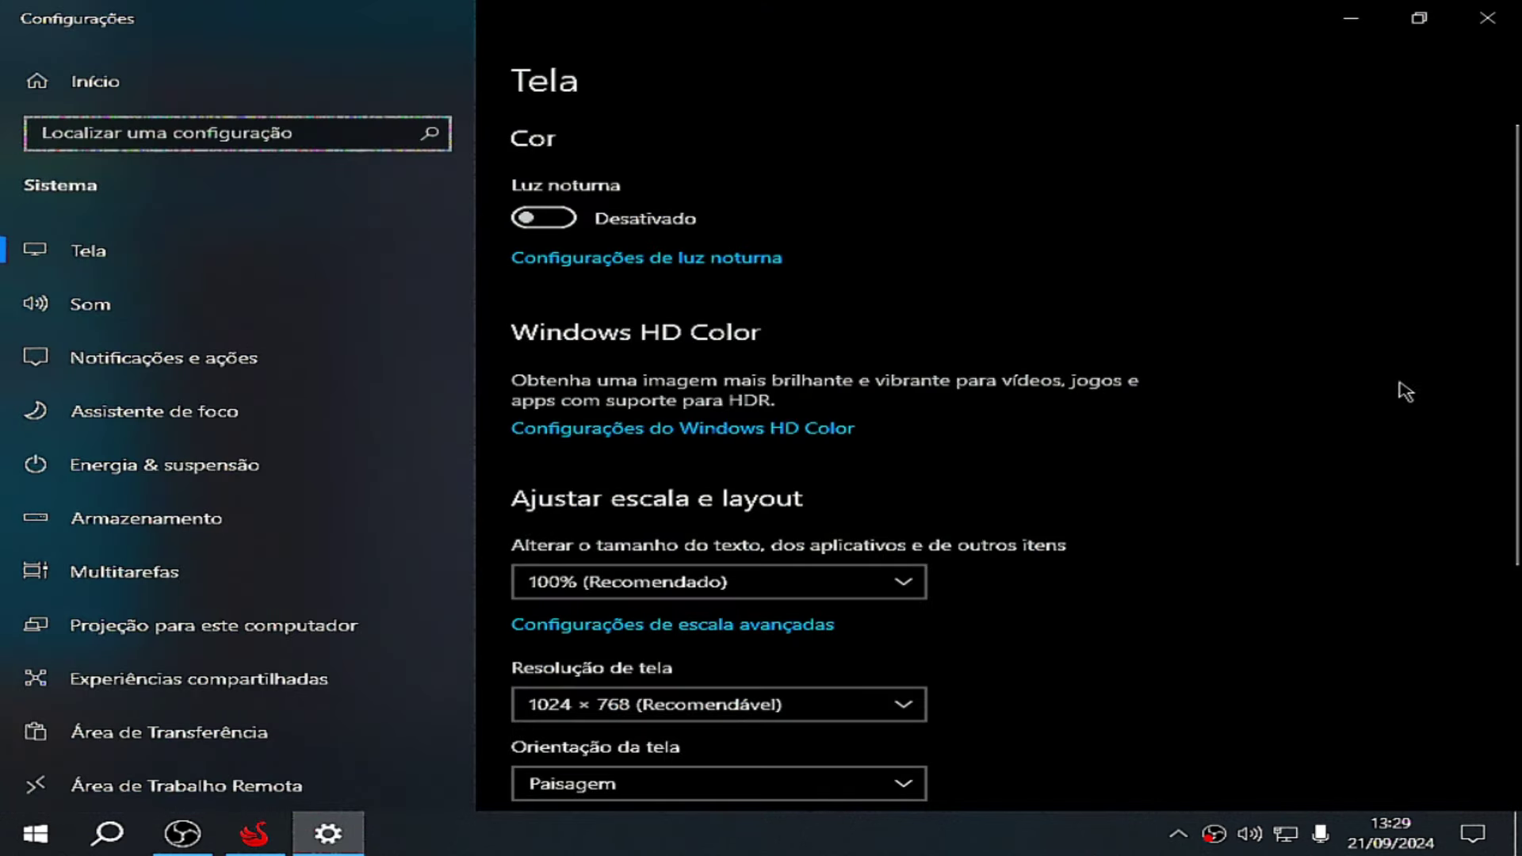
pyautogui.scroll(-3, 989, 516)
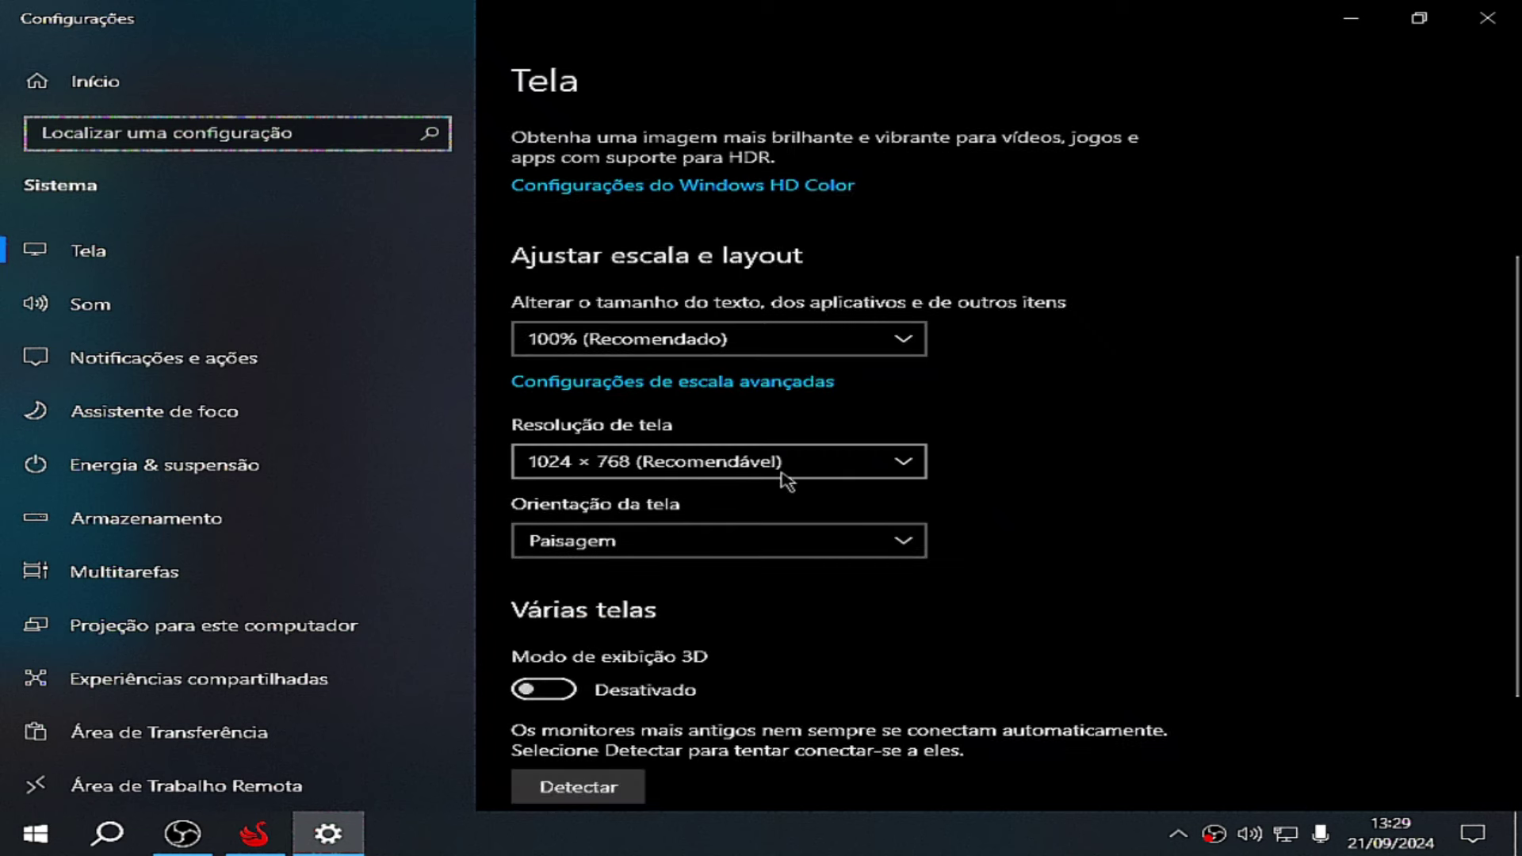
pyautogui.click(782, 474)
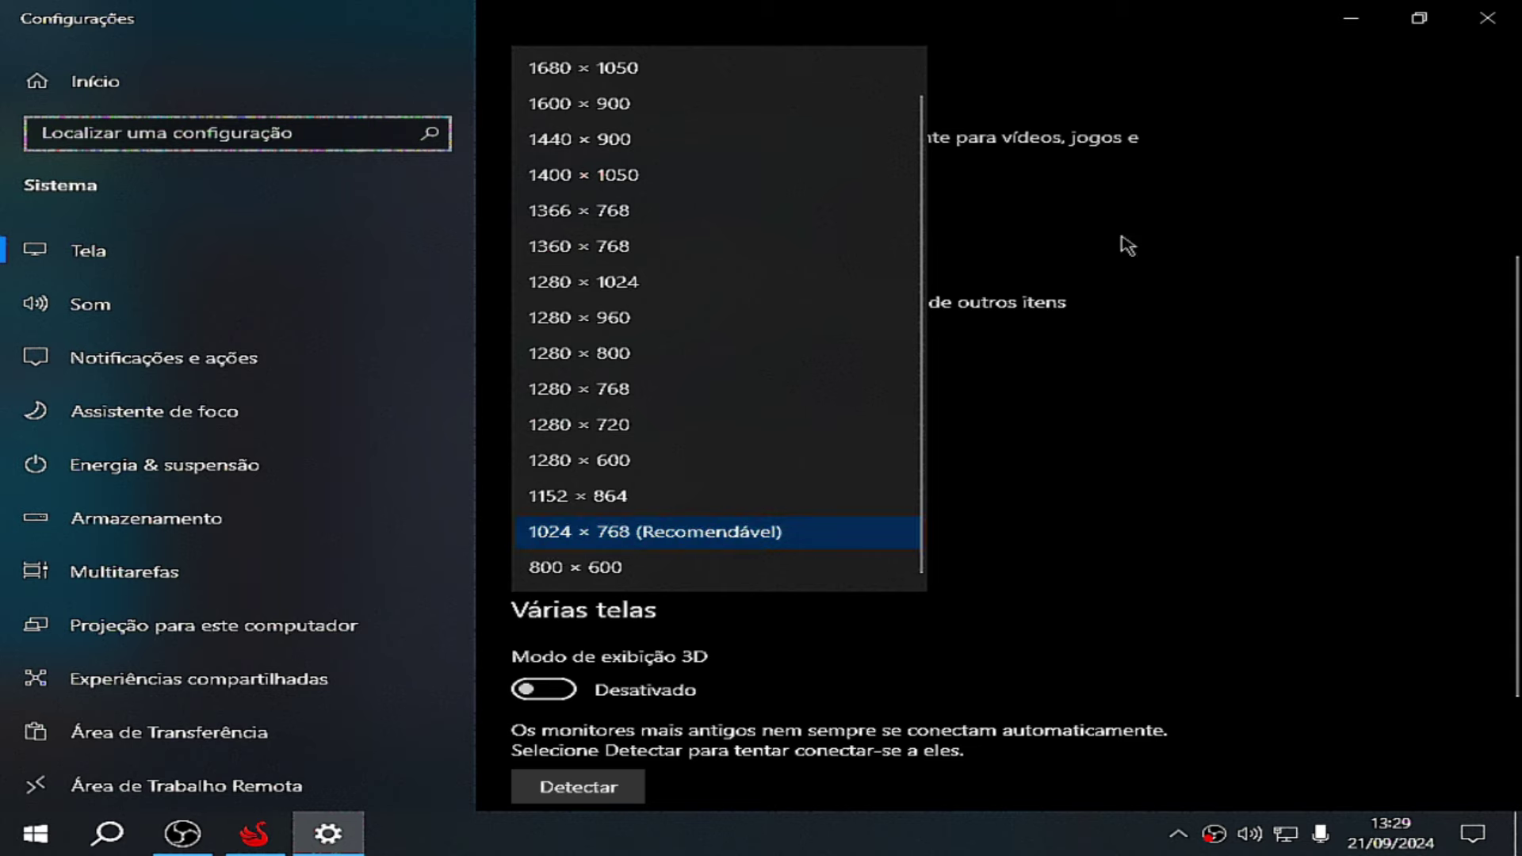
pyautogui.click(1487, 18)
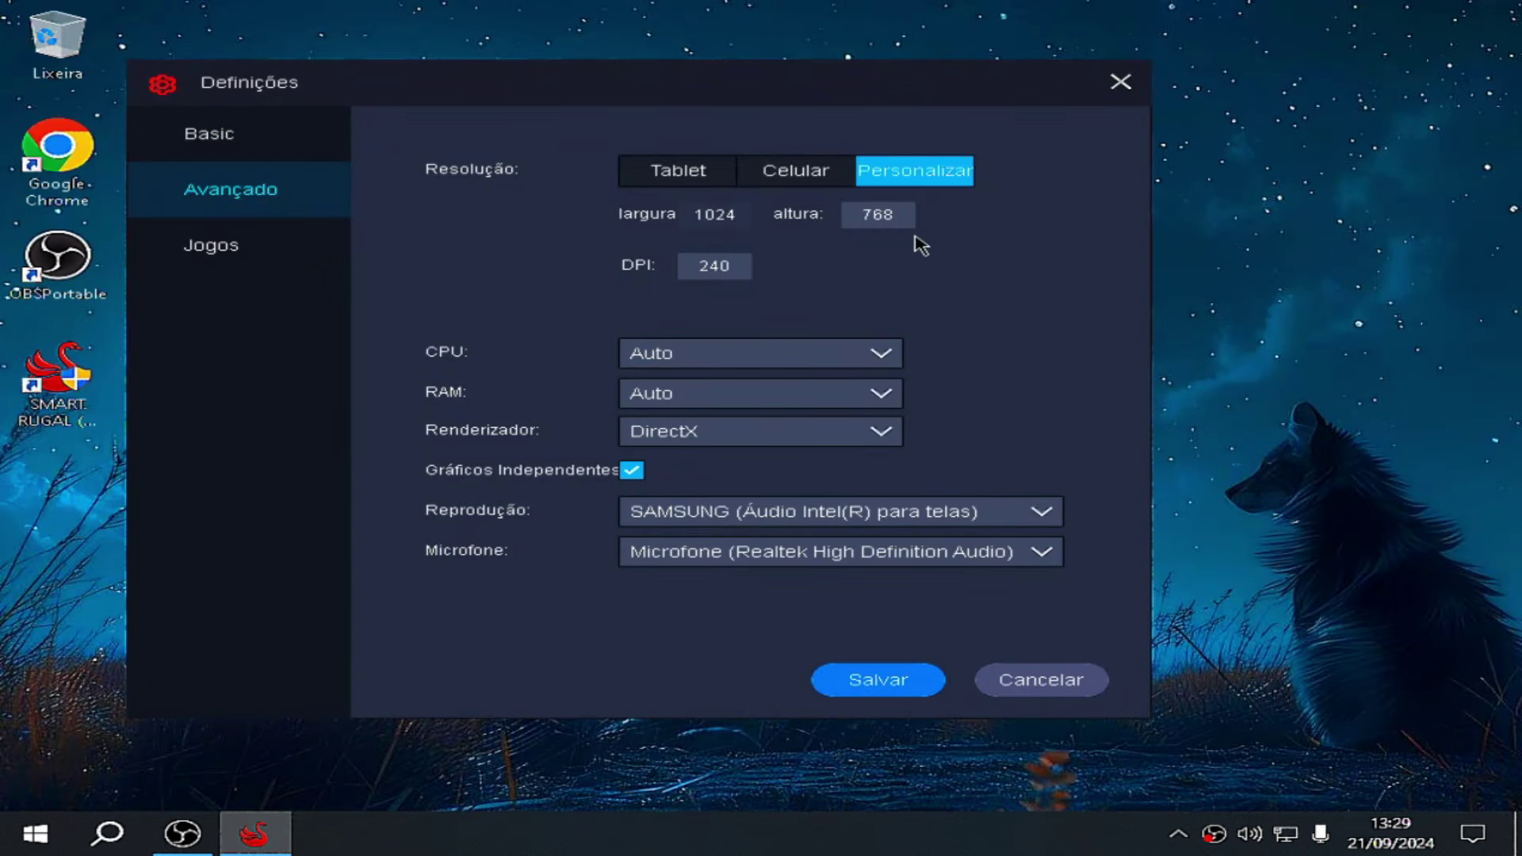
# Step: Compare the emulator's custom width, height and DPI values with the Windows screen resolution
pyautogui.click(736, 215)
pyautogui.doubleClick(872, 215)
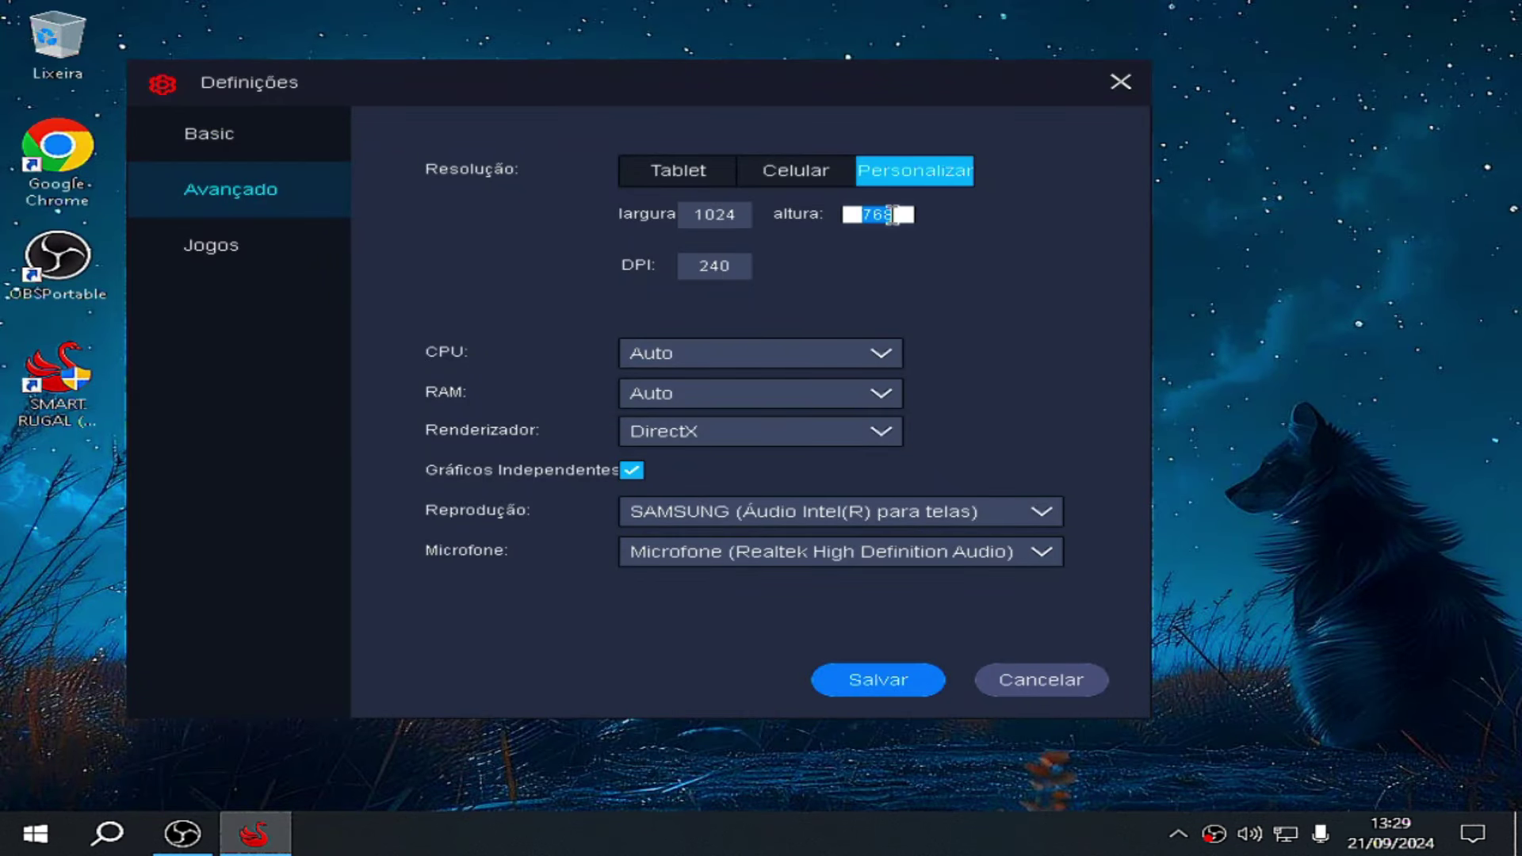
pyautogui.click(900, 216)
pyautogui.moveTo(900, 216); pyautogui.dragTo(761, 217)
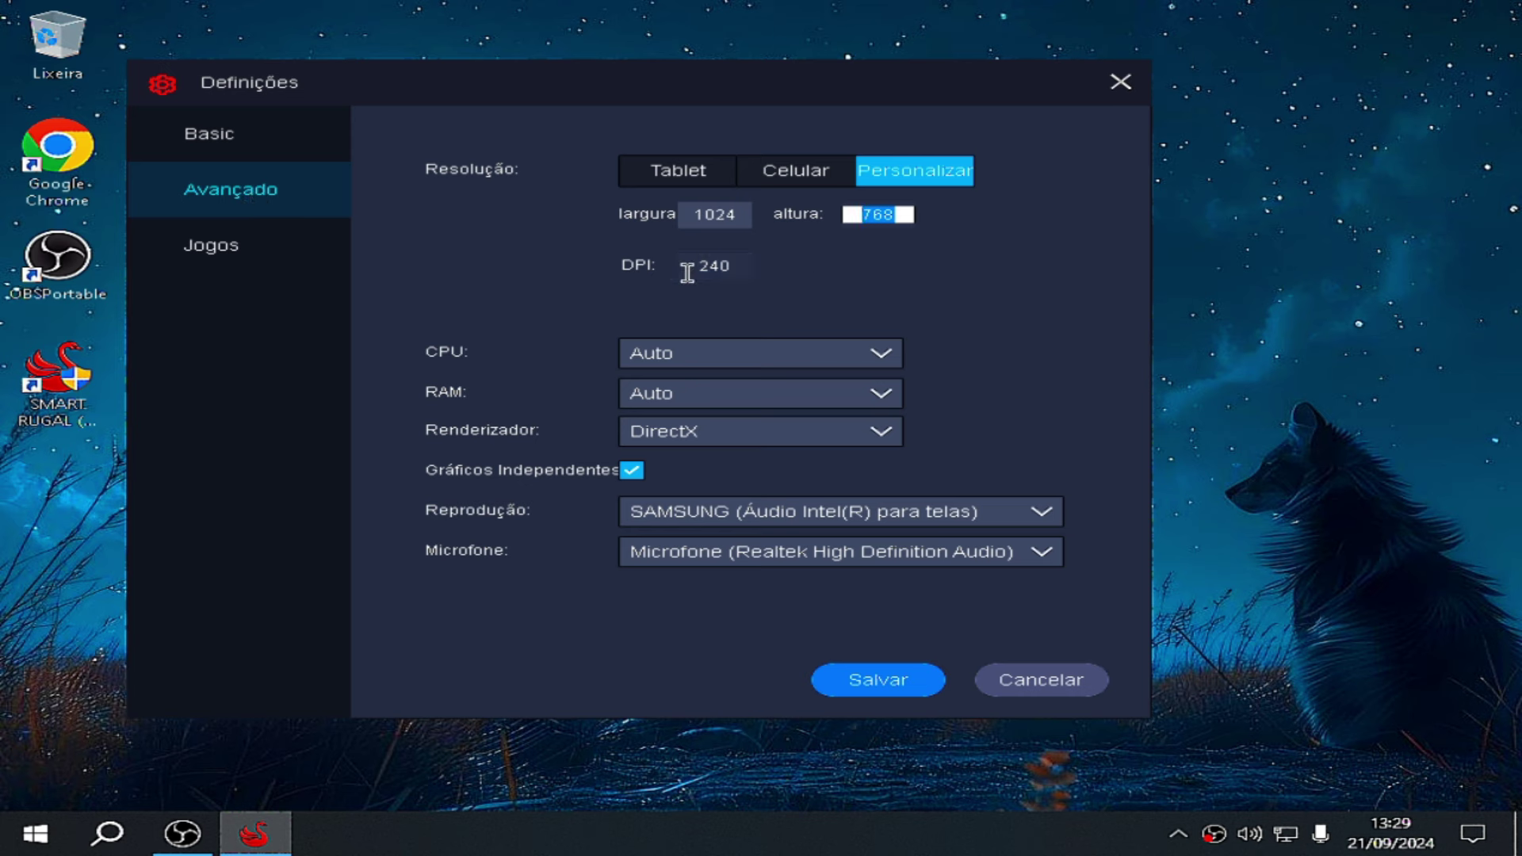
pyautogui.moveTo(805, 267); pyautogui.dragTo(666, 270)
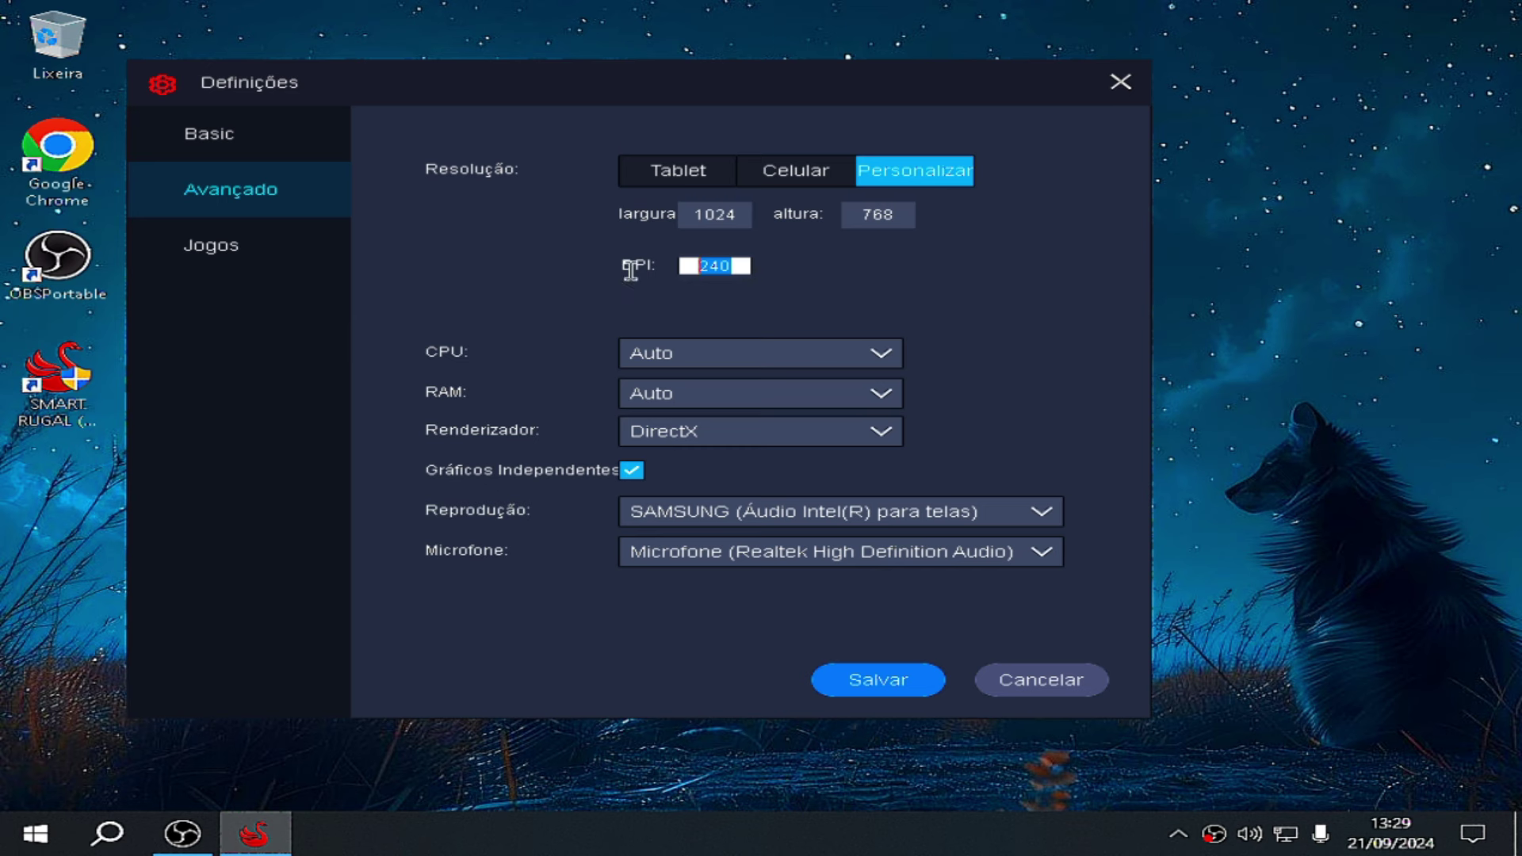
pyautogui.click(725, 265)
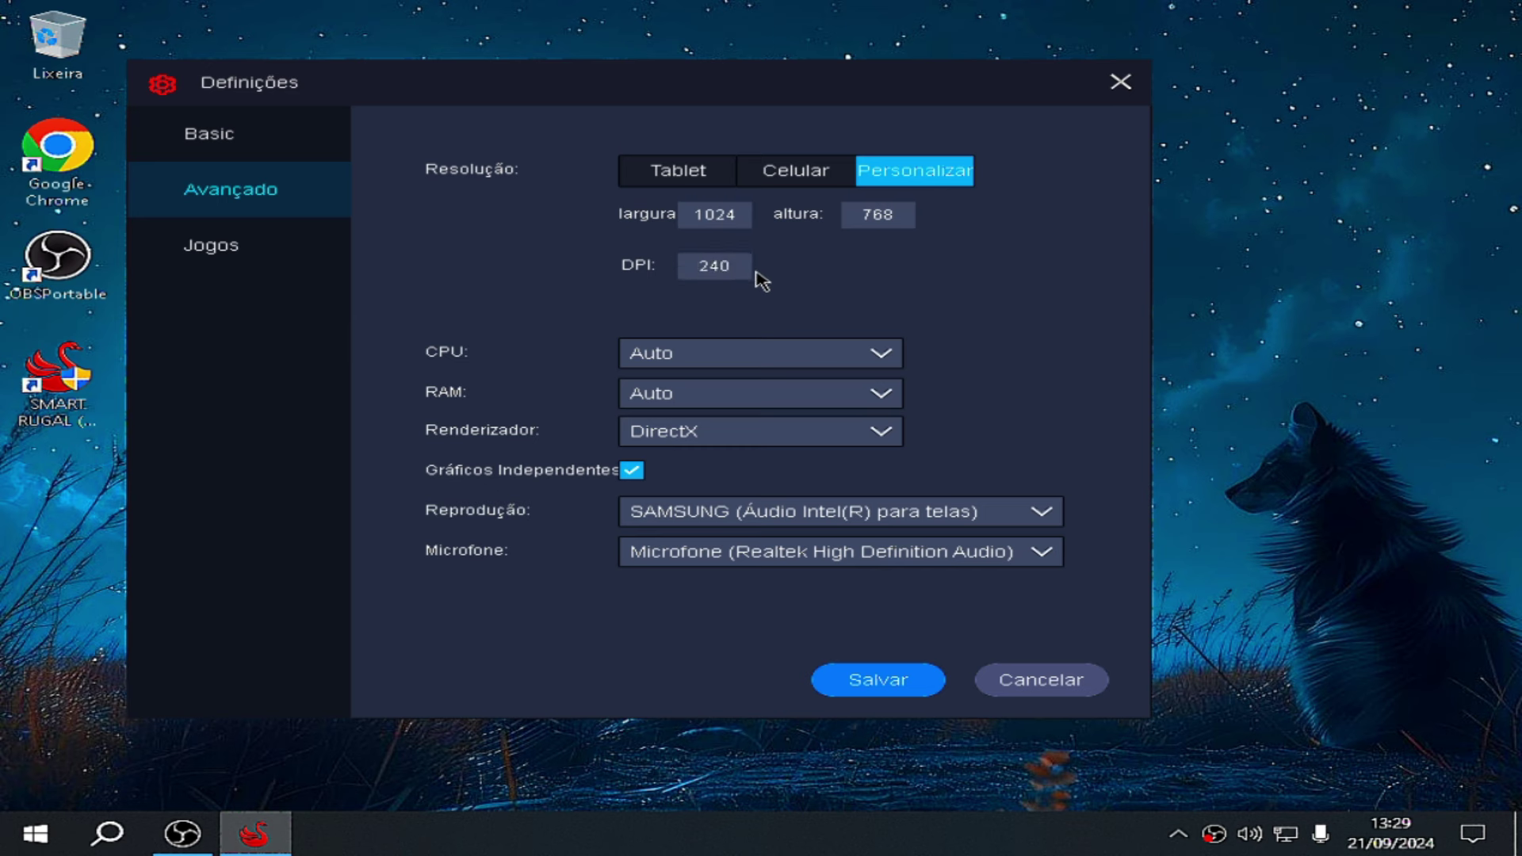
pyautogui.click(719, 270)
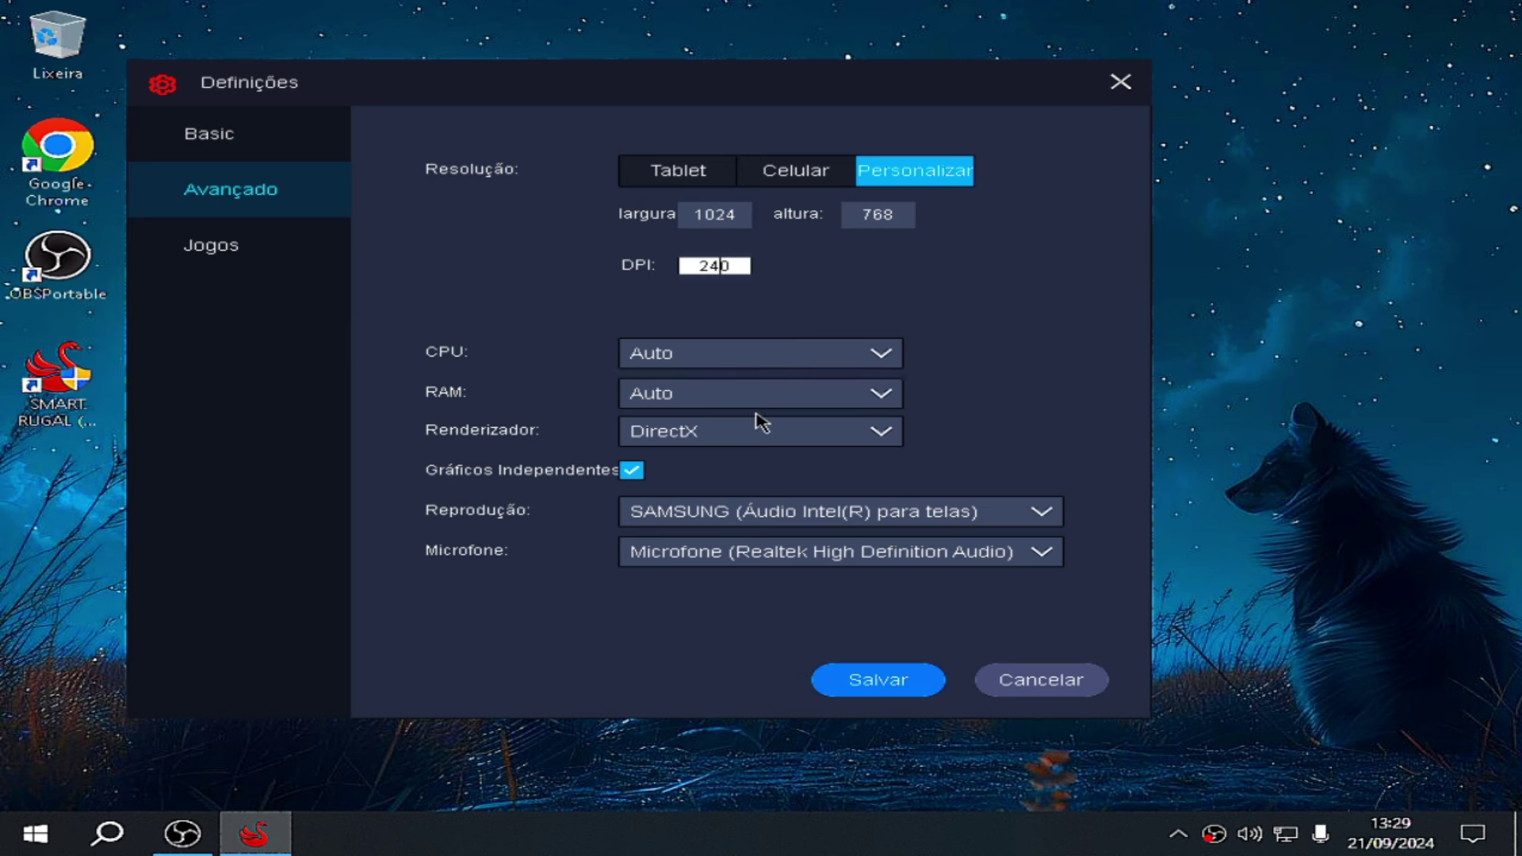
# Step: Review the CPU profile options and try 1024M as the emulator's RAM allocation
pyautogui.click(846, 351)
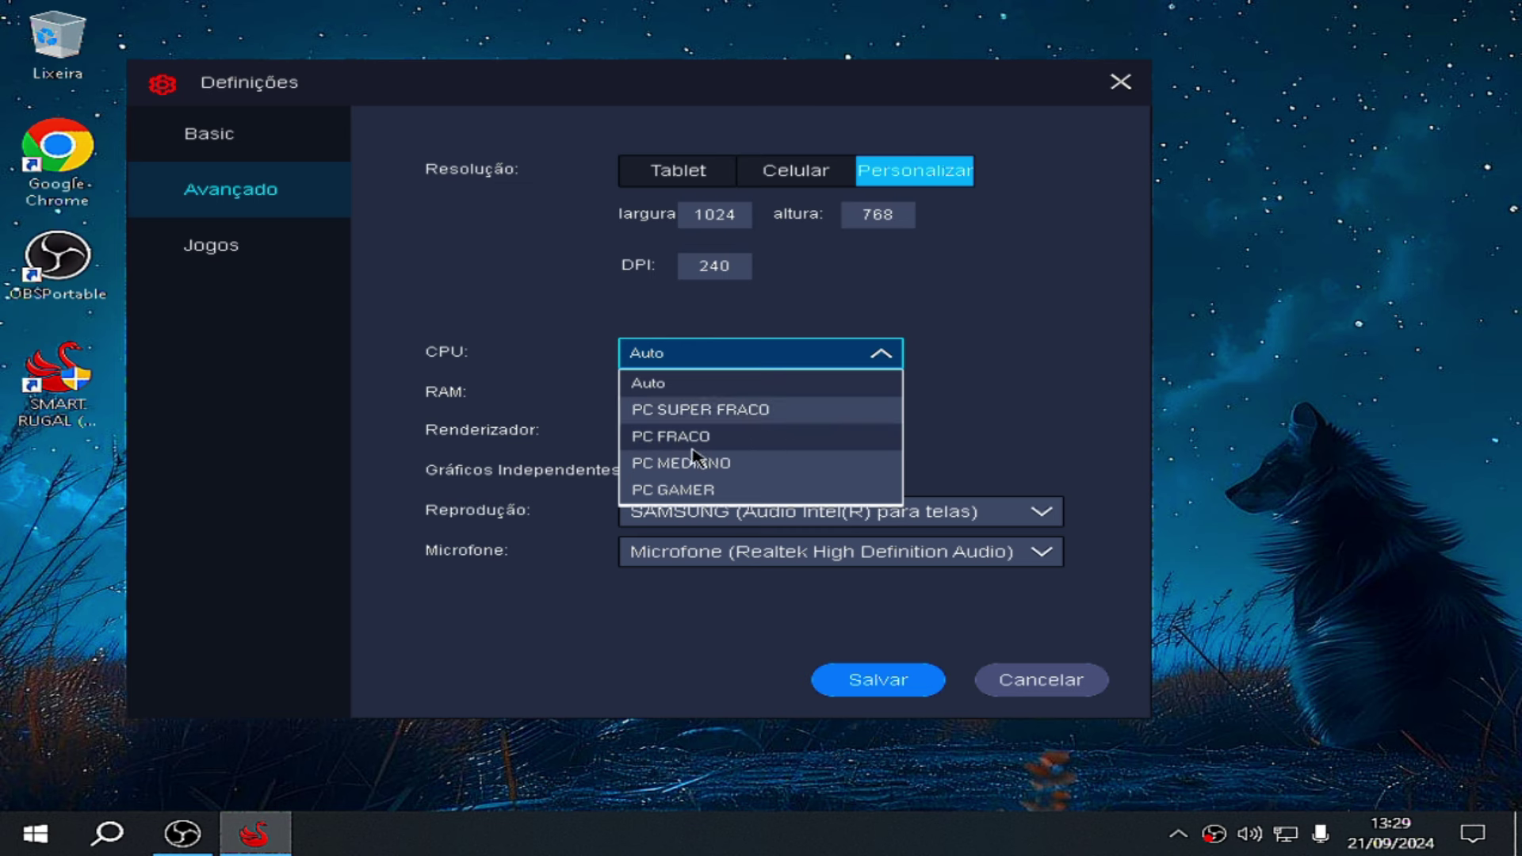
pyautogui.click(935, 390)
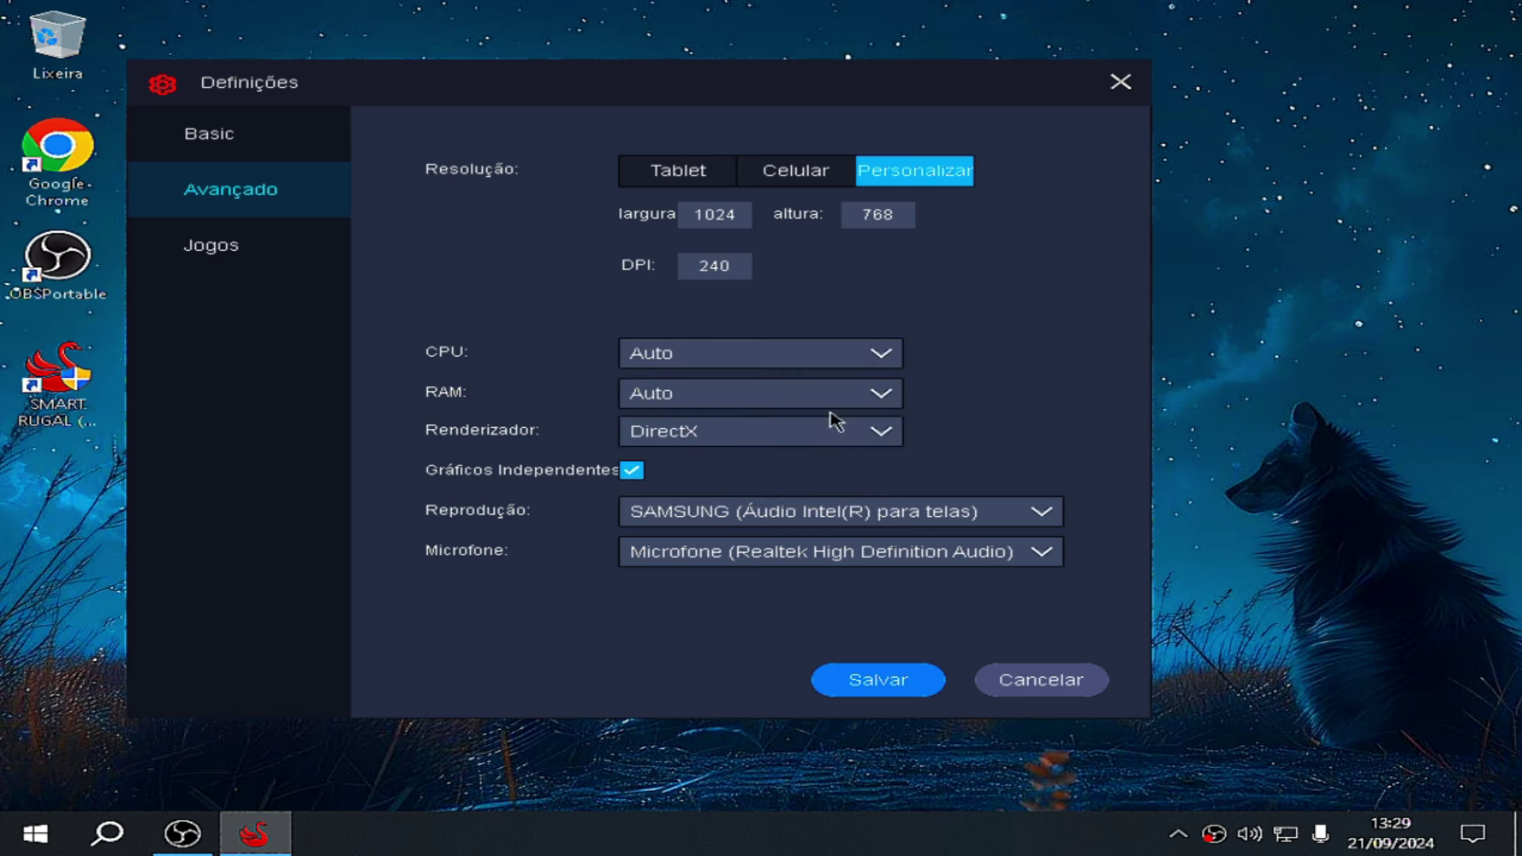
pyautogui.click(785, 394)
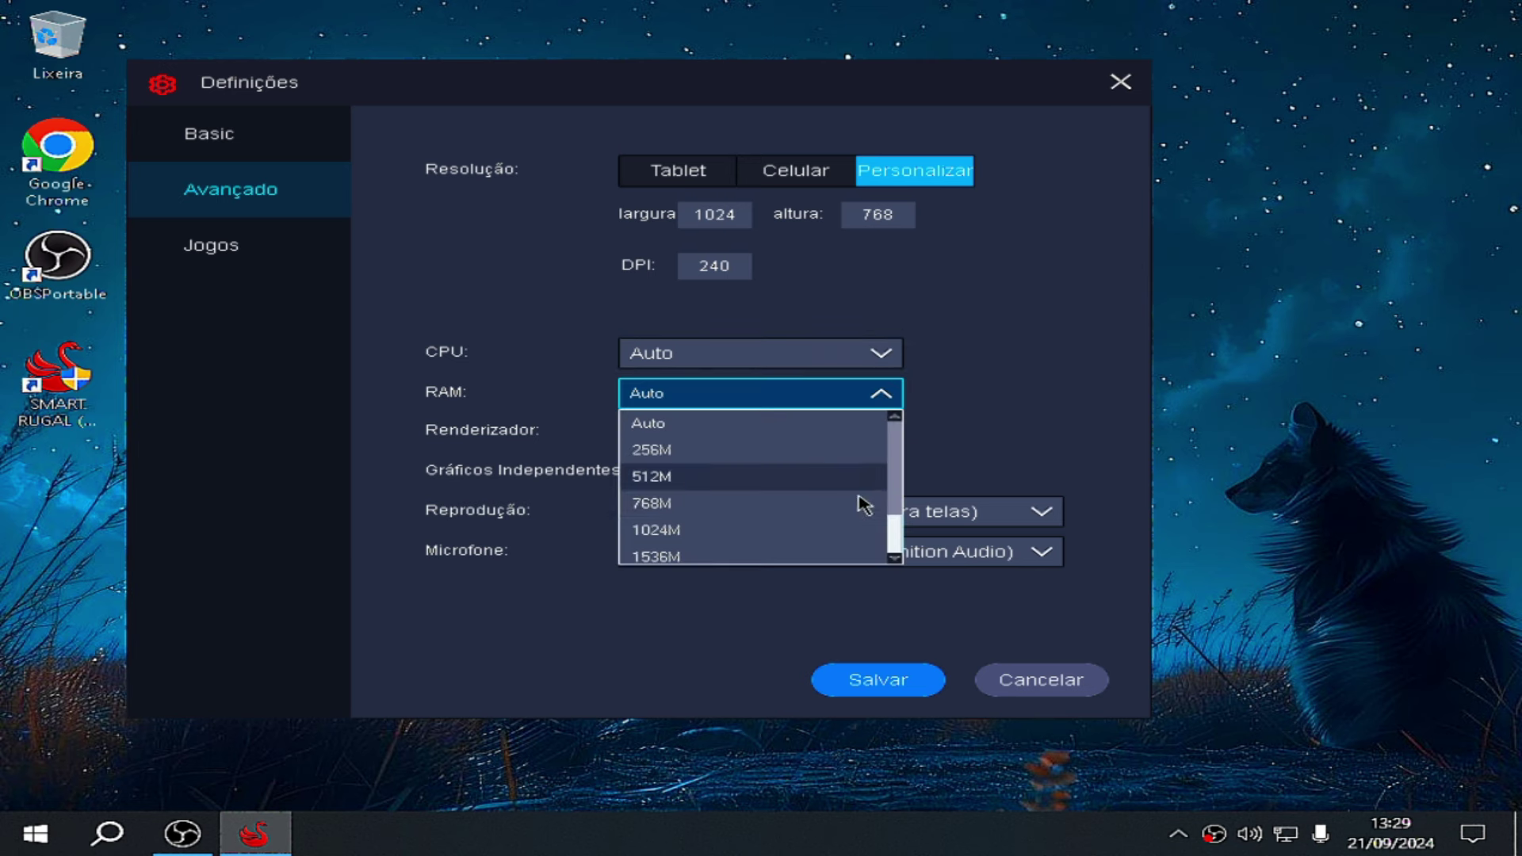
pyautogui.scroll(-1, 832, 508)
pyautogui.scroll(-6, 713, 547)
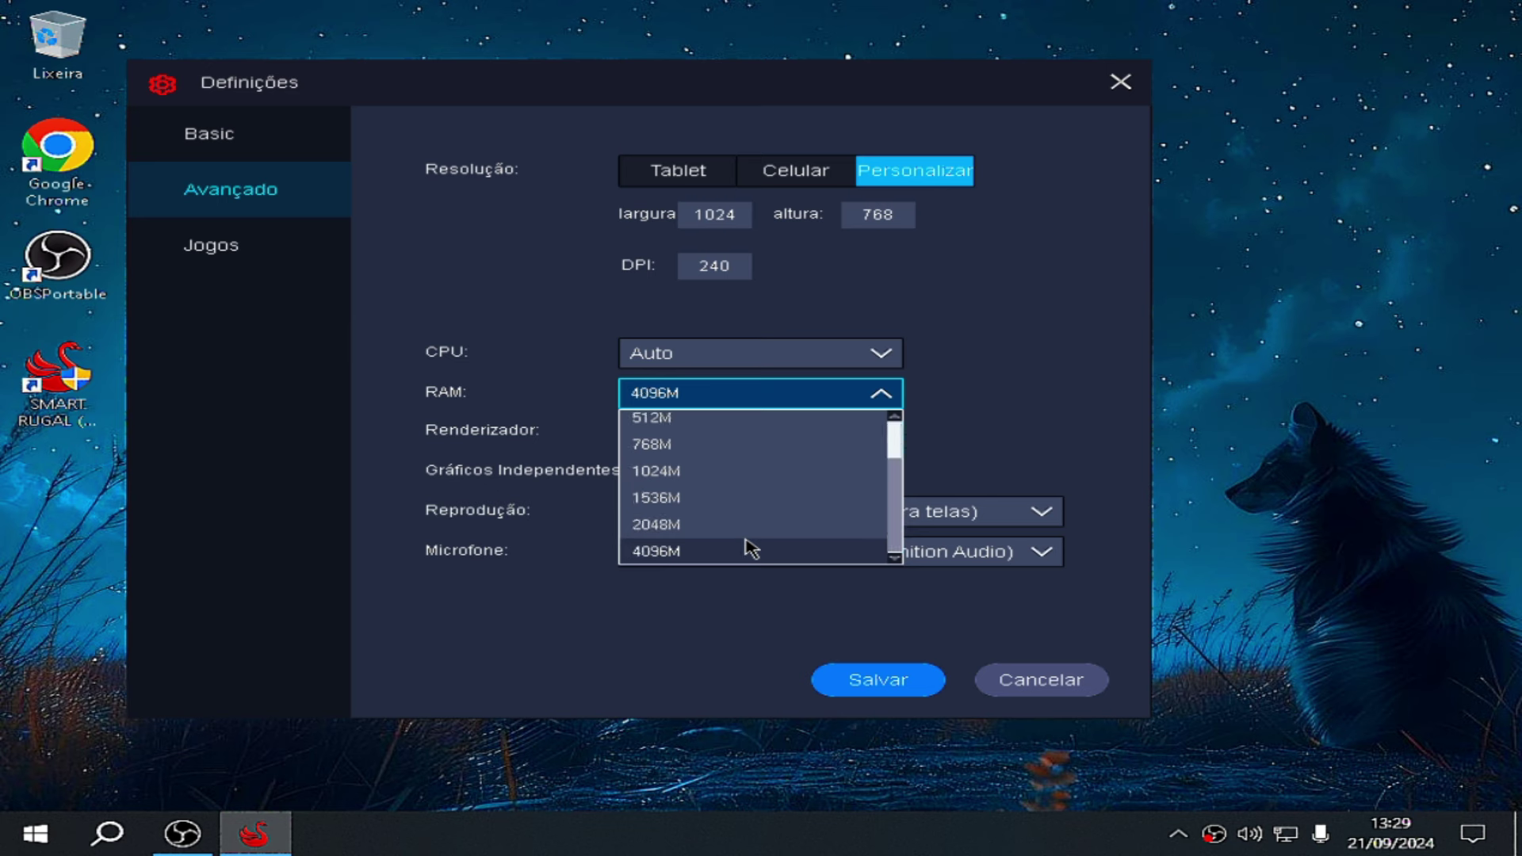
pyautogui.scroll(2, 804, 492)
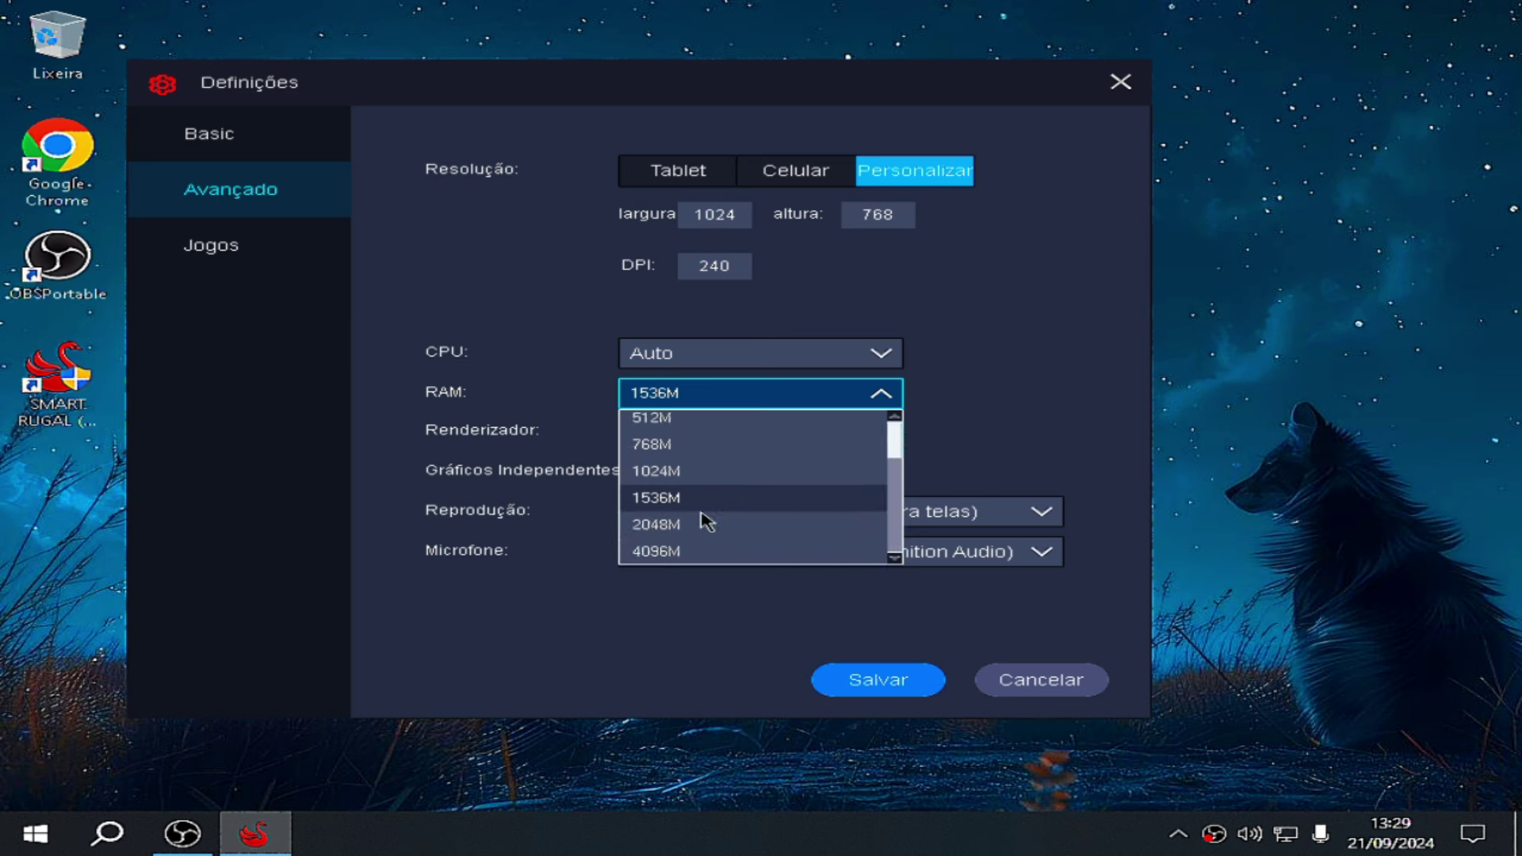
pyautogui.scroll(1, 788, 492)
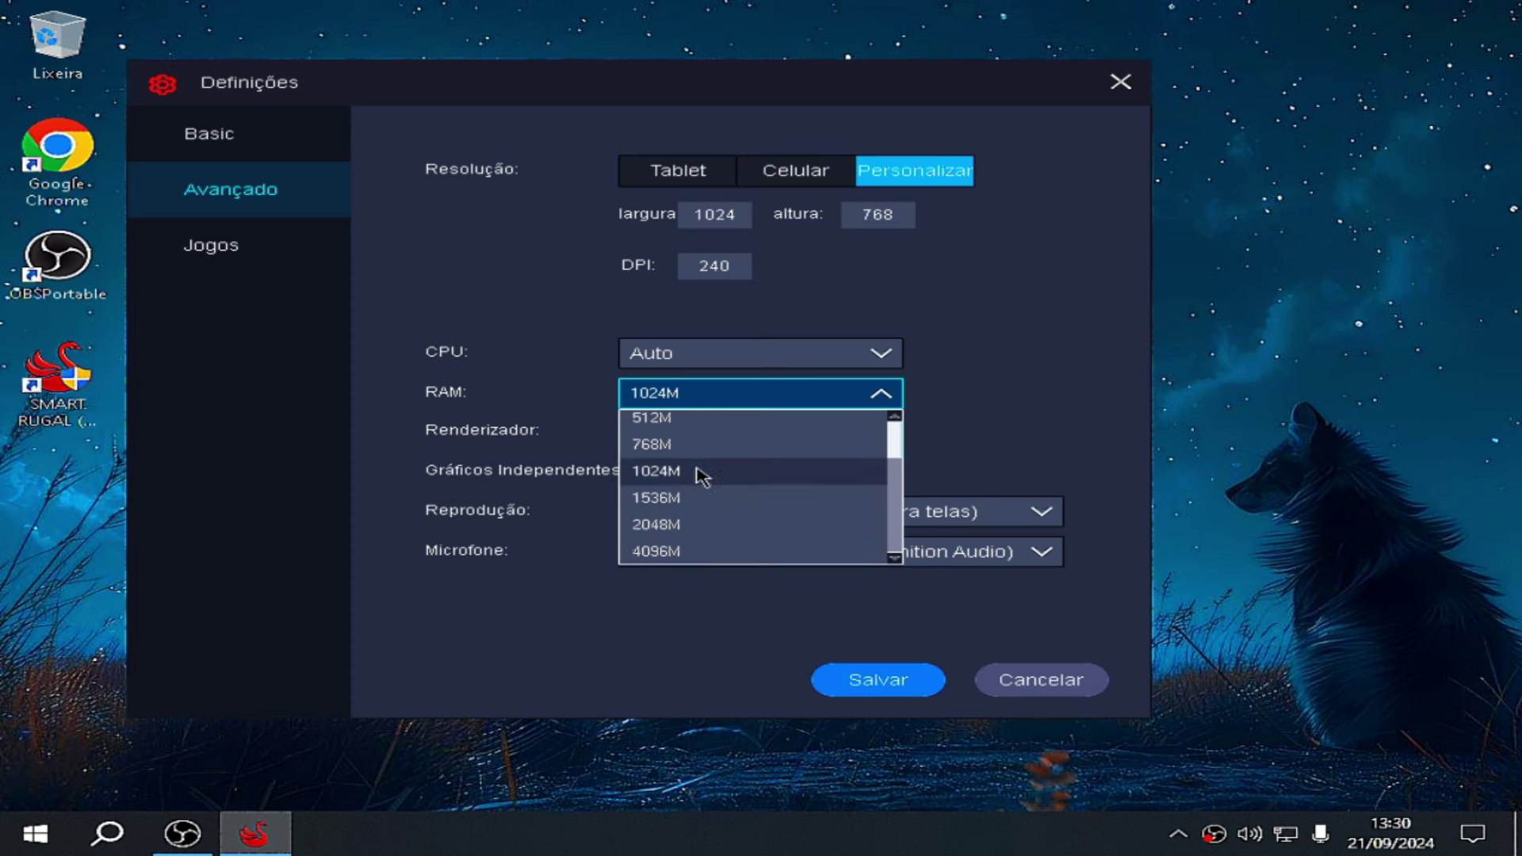
pyautogui.click(1023, 335)
# Step: Set the RAM allocation to Auto and save the advanced settings, restarting the emulator
pyautogui.click(833, 393)
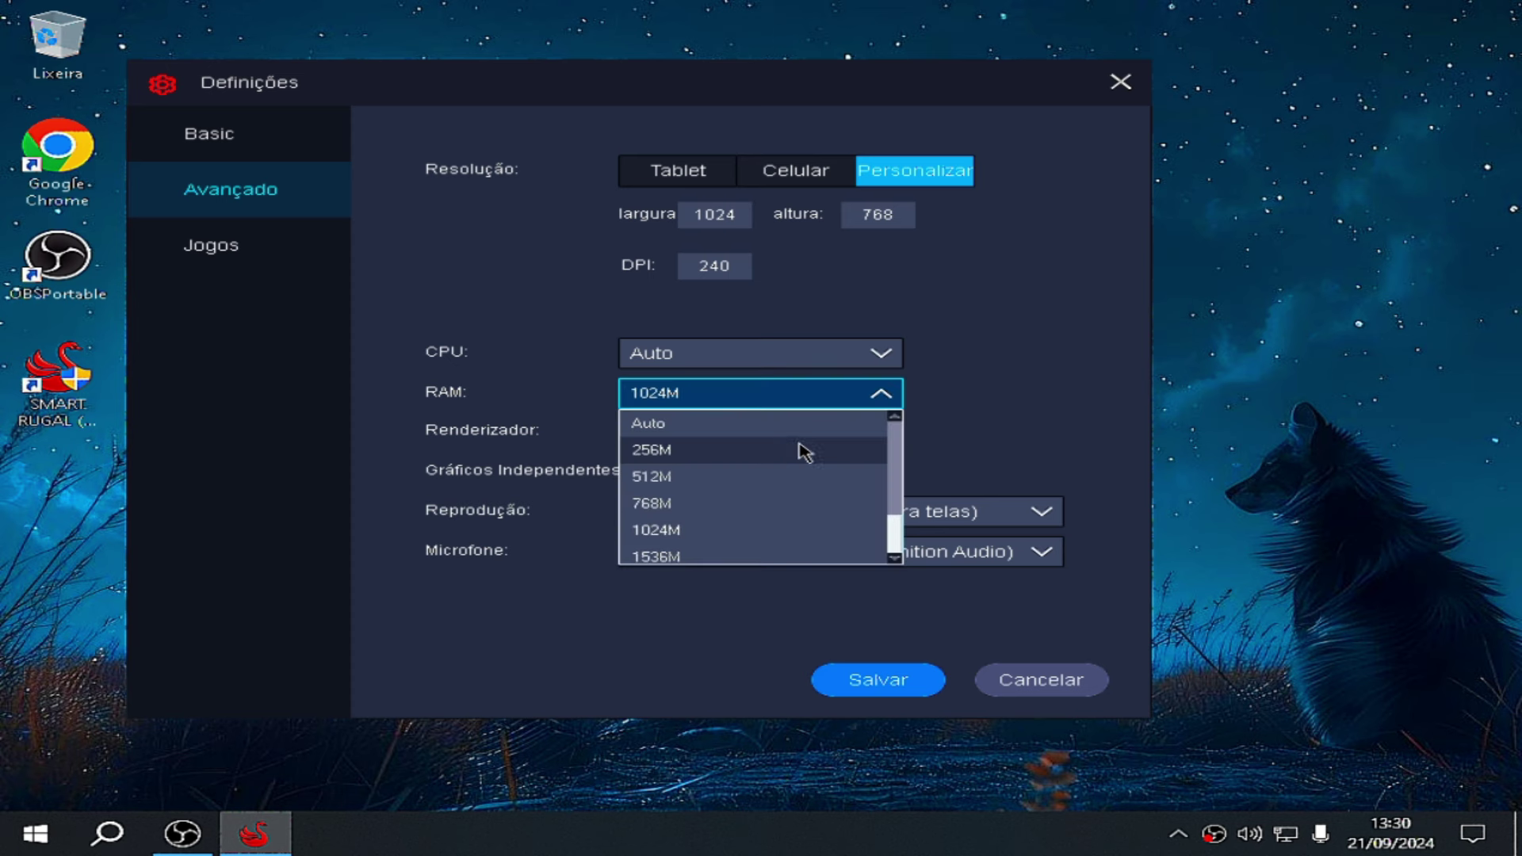
pyautogui.click(762, 422)
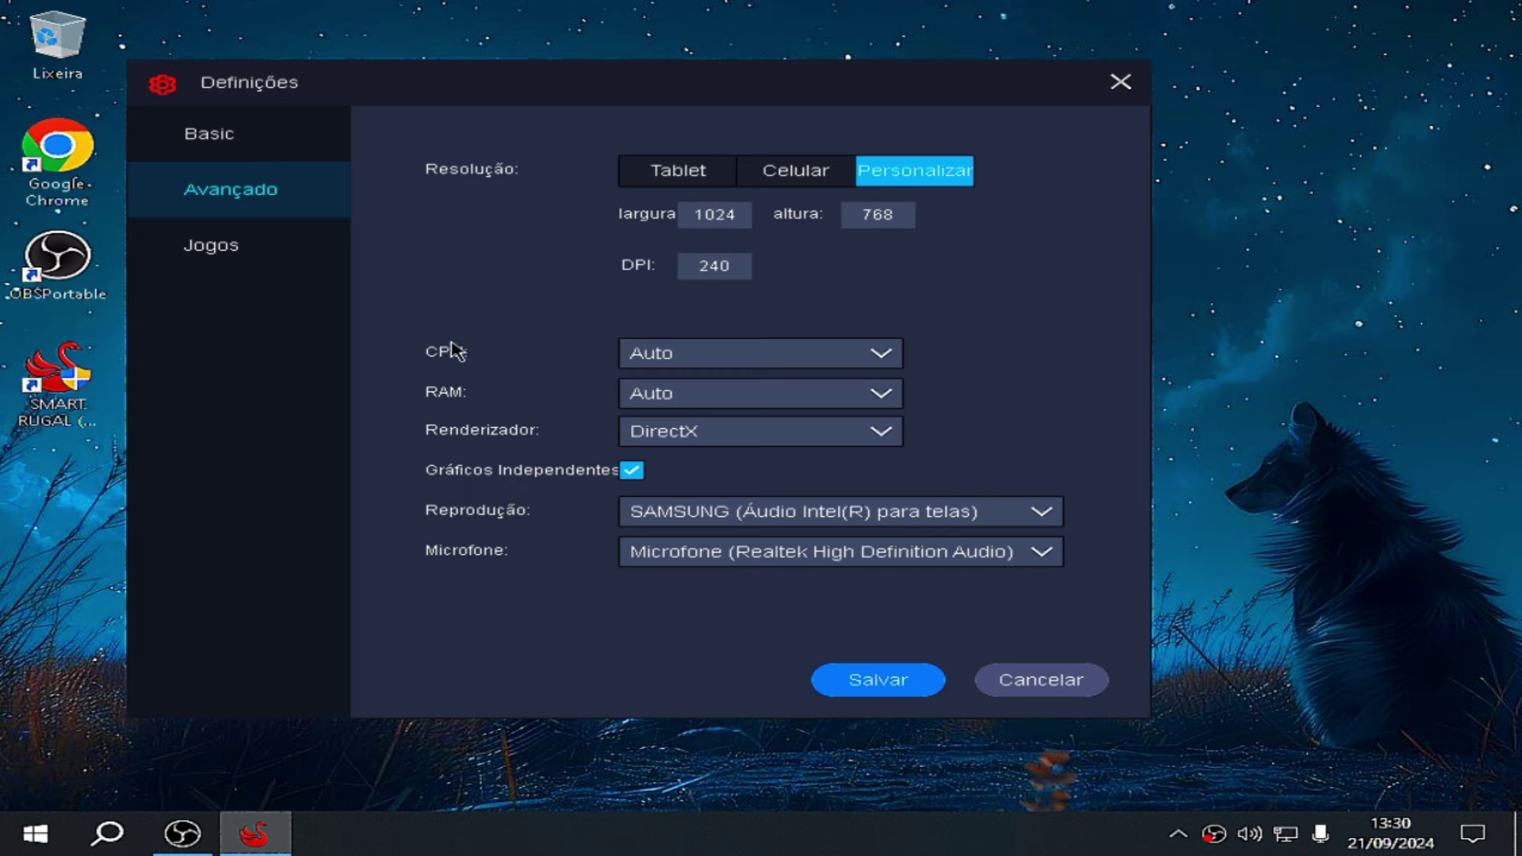
pyautogui.click(866, 687)
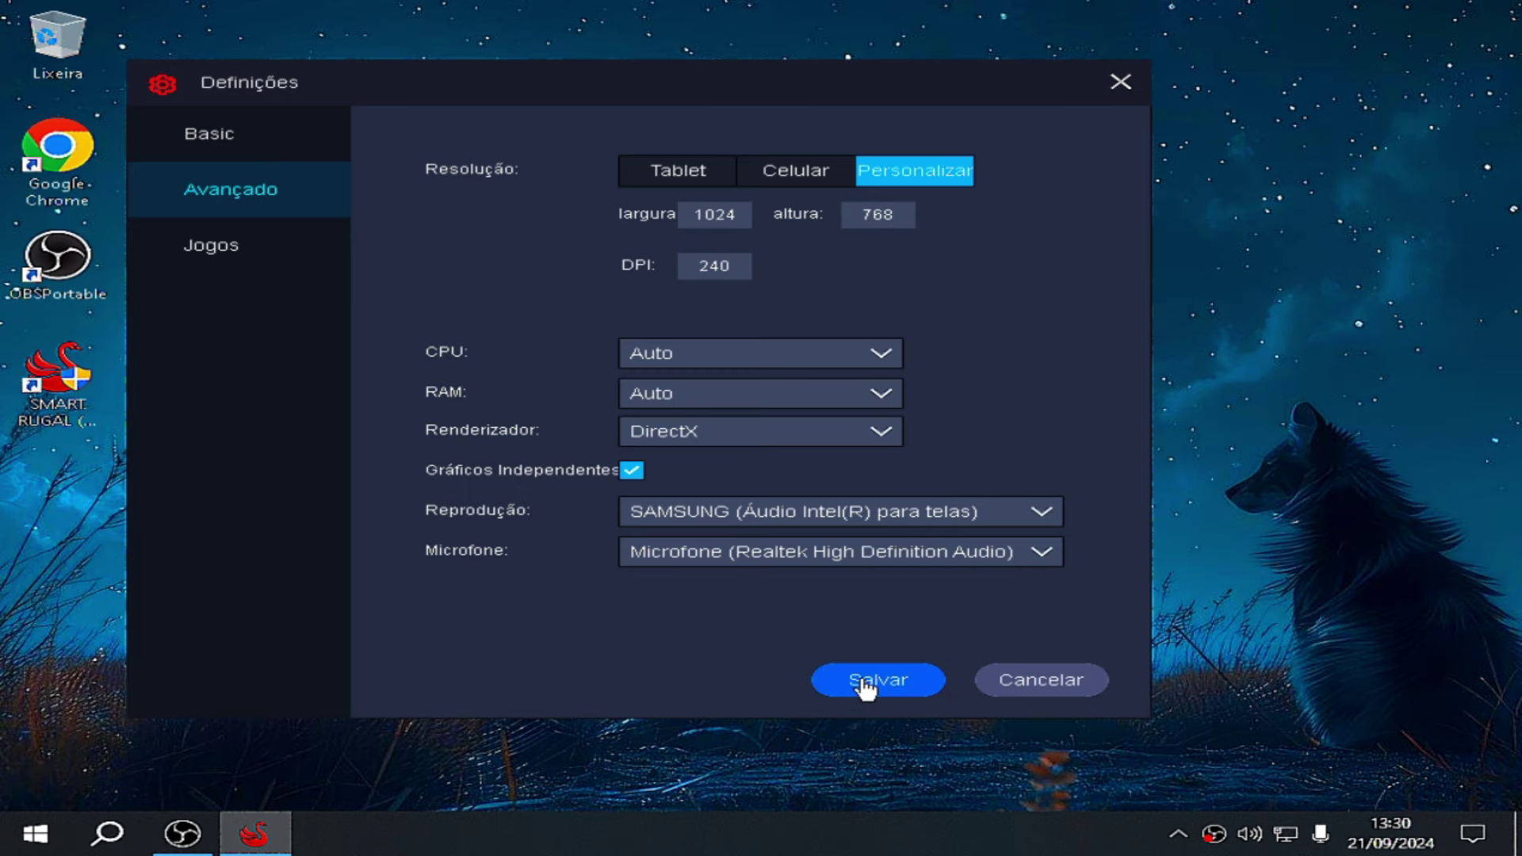
pyautogui.click(748, 470)
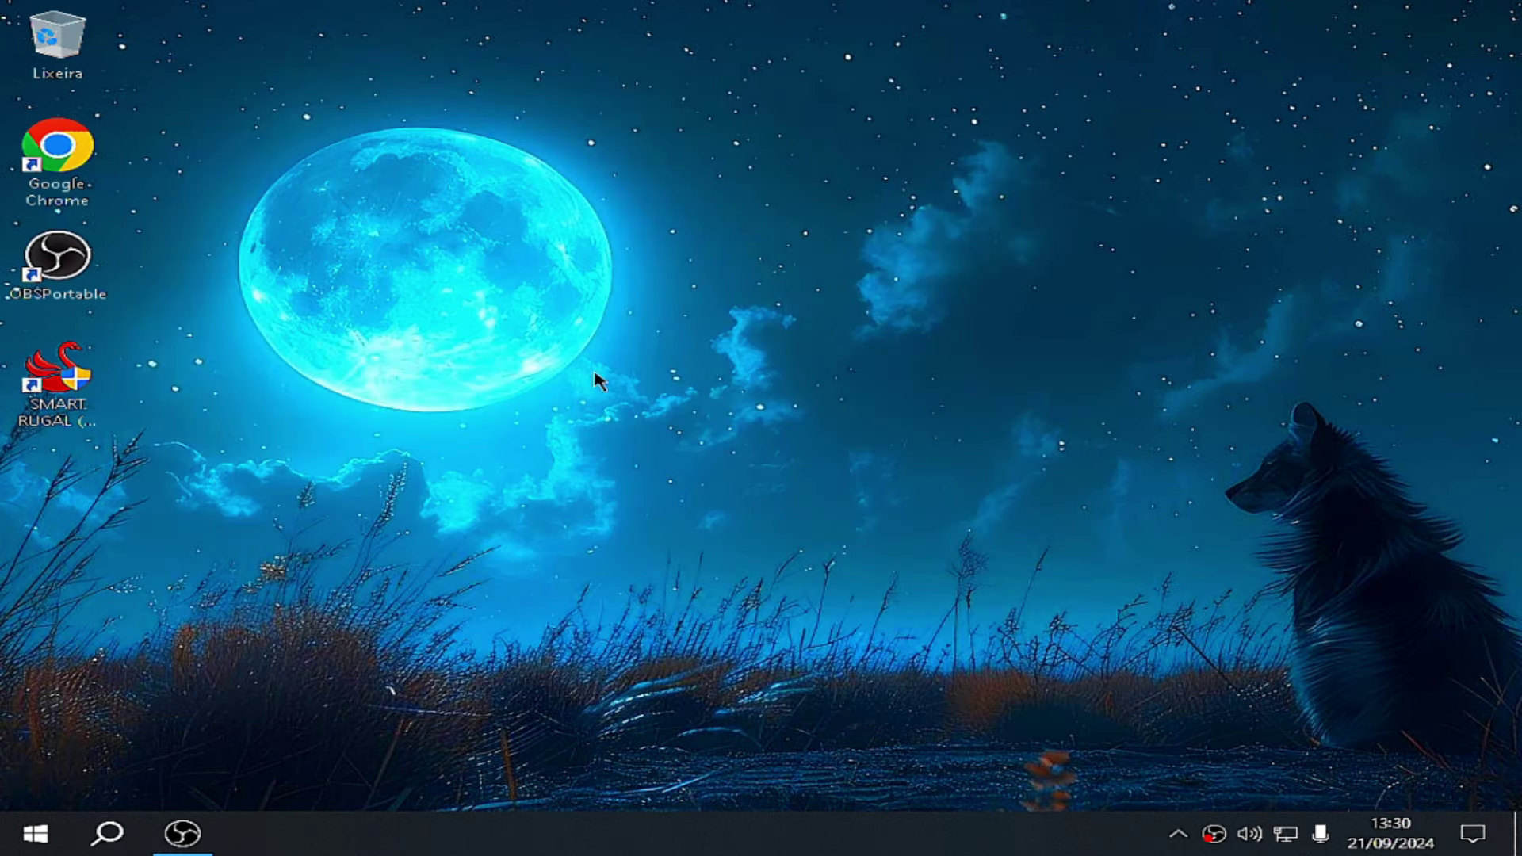
pyautogui.click(1317, 20)
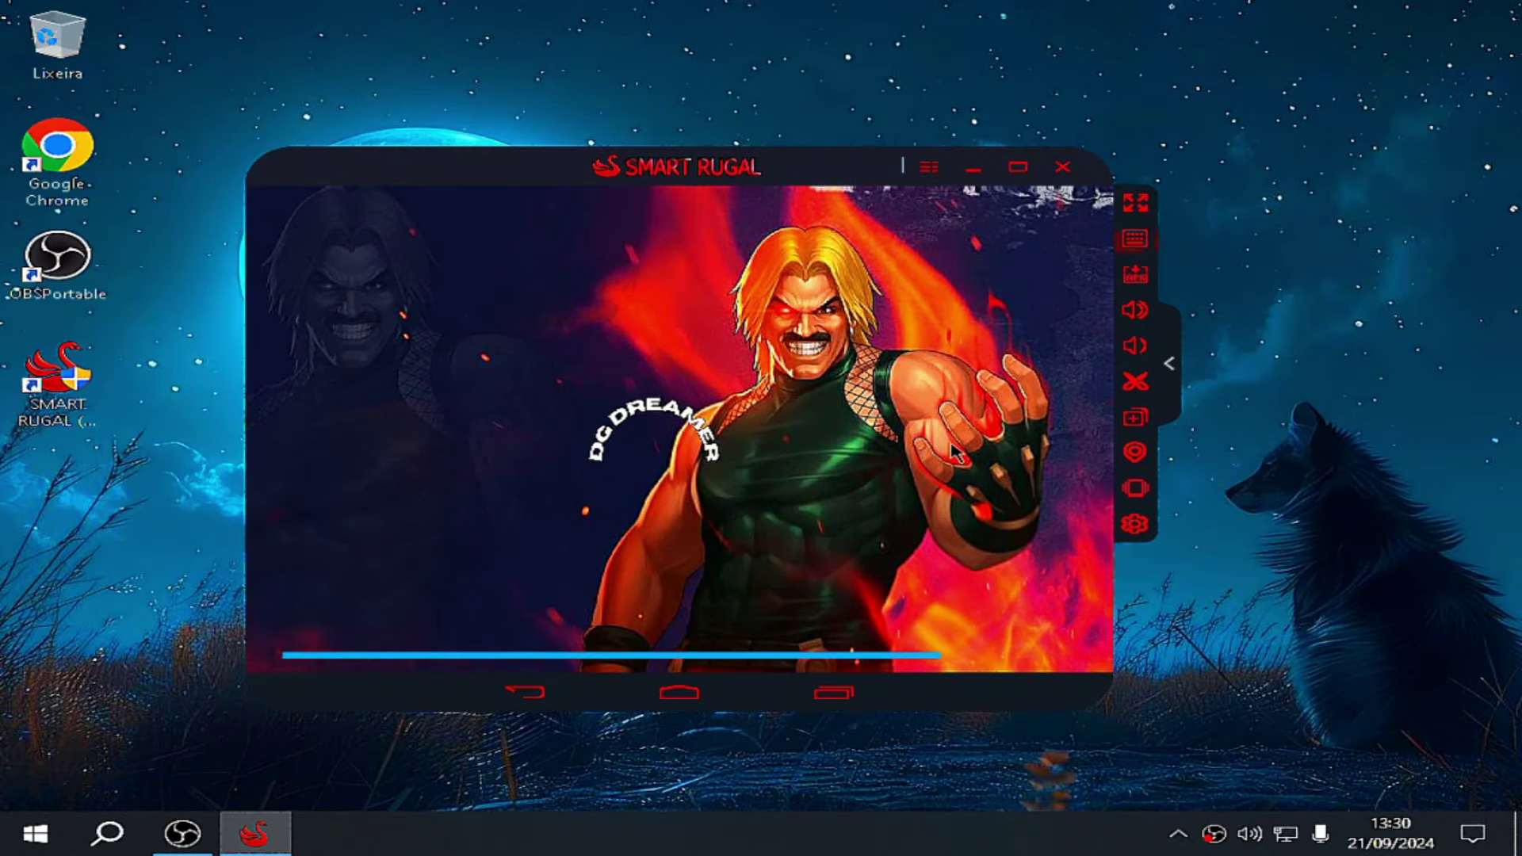
pyautogui.click(679, 617)
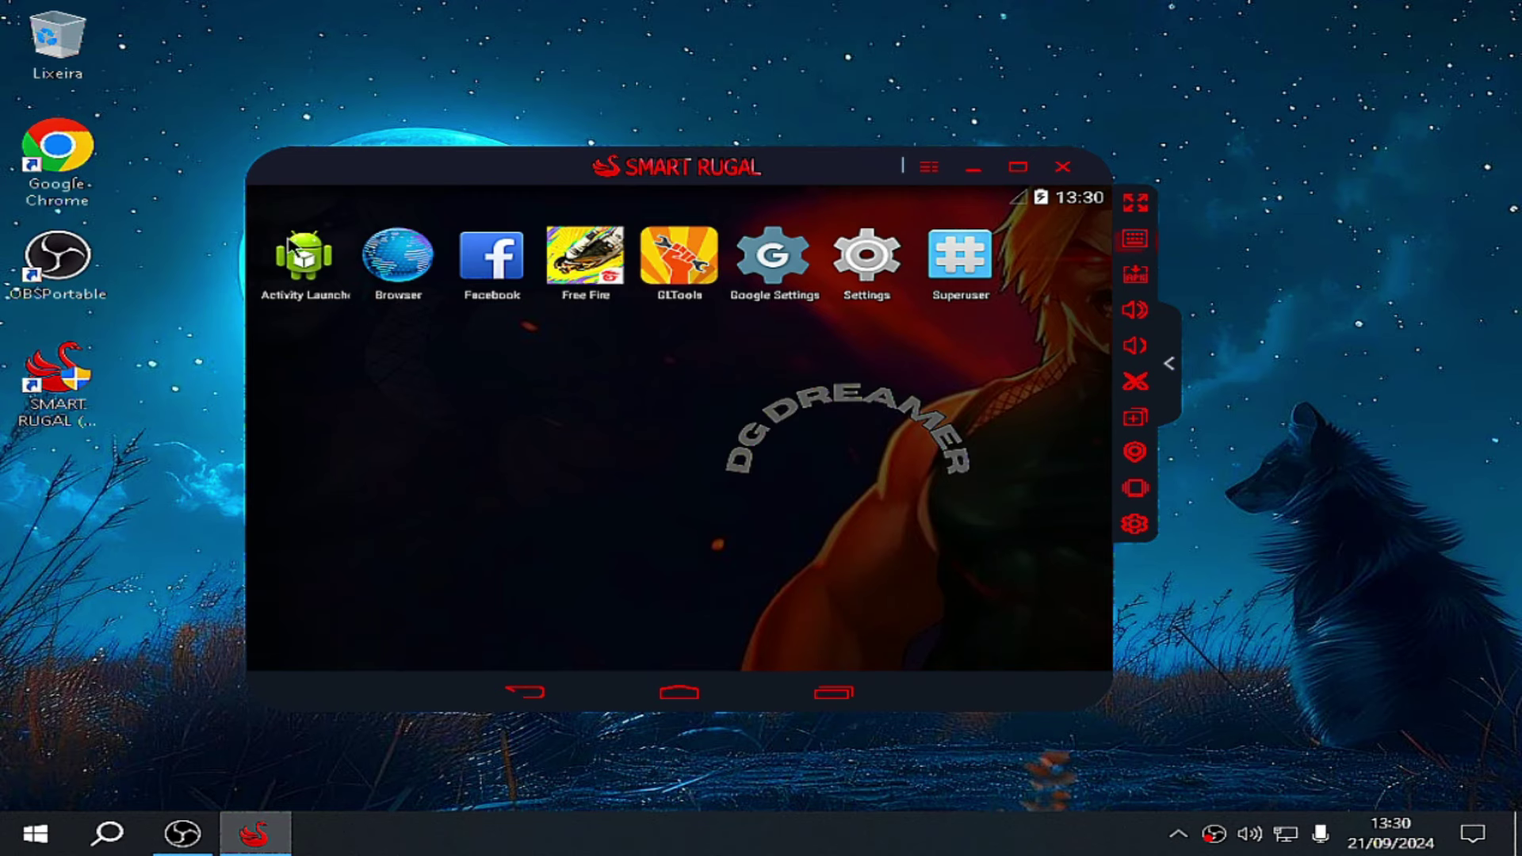
# Step: Start GLTools' PirateActivity through Activity Launcher and open the Free Fire configuration from the GLTools app list
pyautogui.click(300, 263)
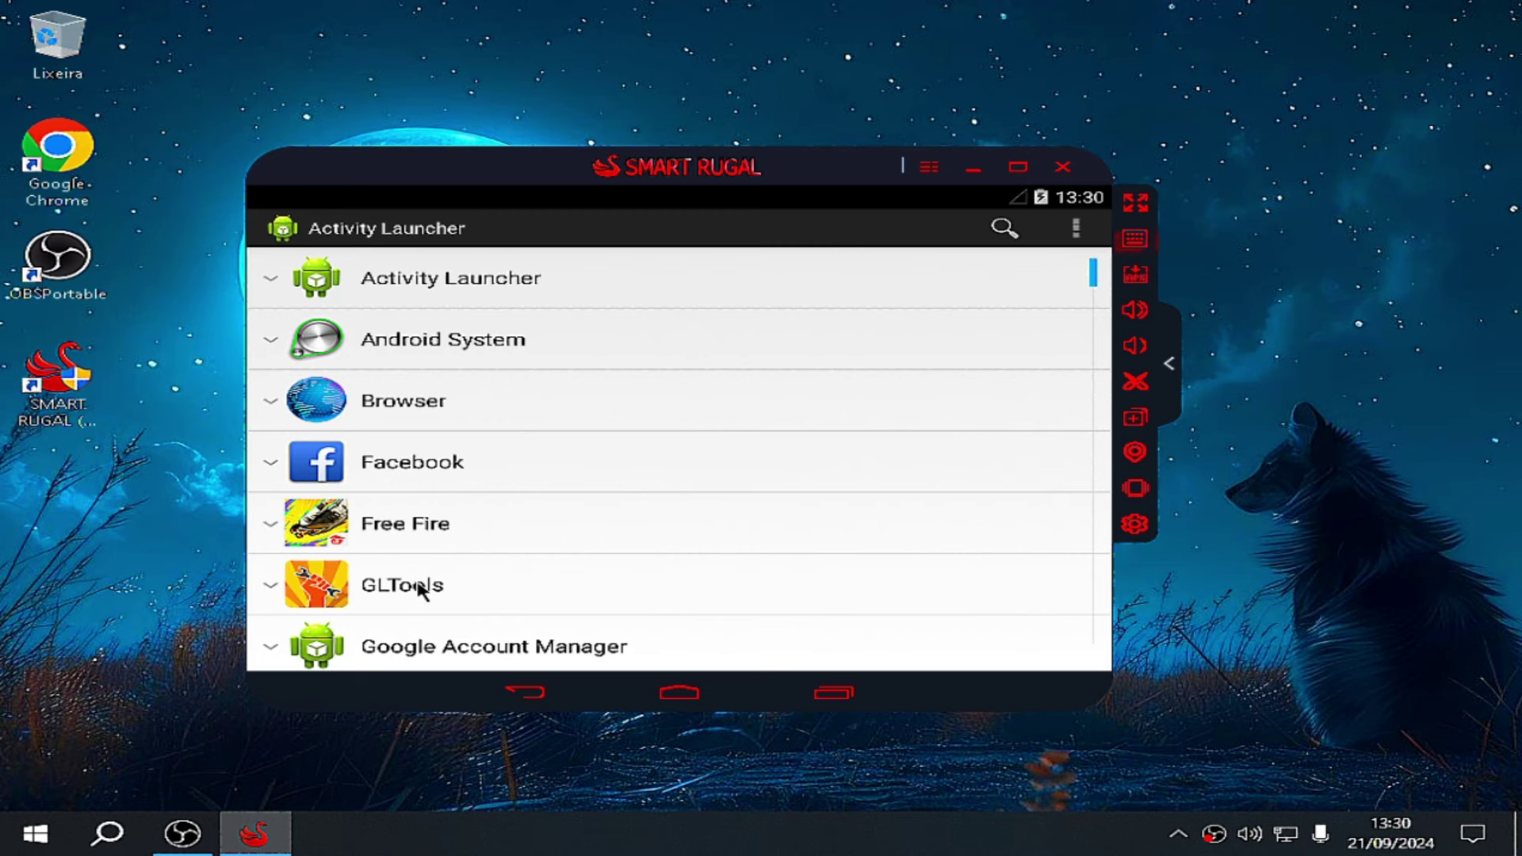
pyautogui.click(418, 591)
pyautogui.click(444, 639)
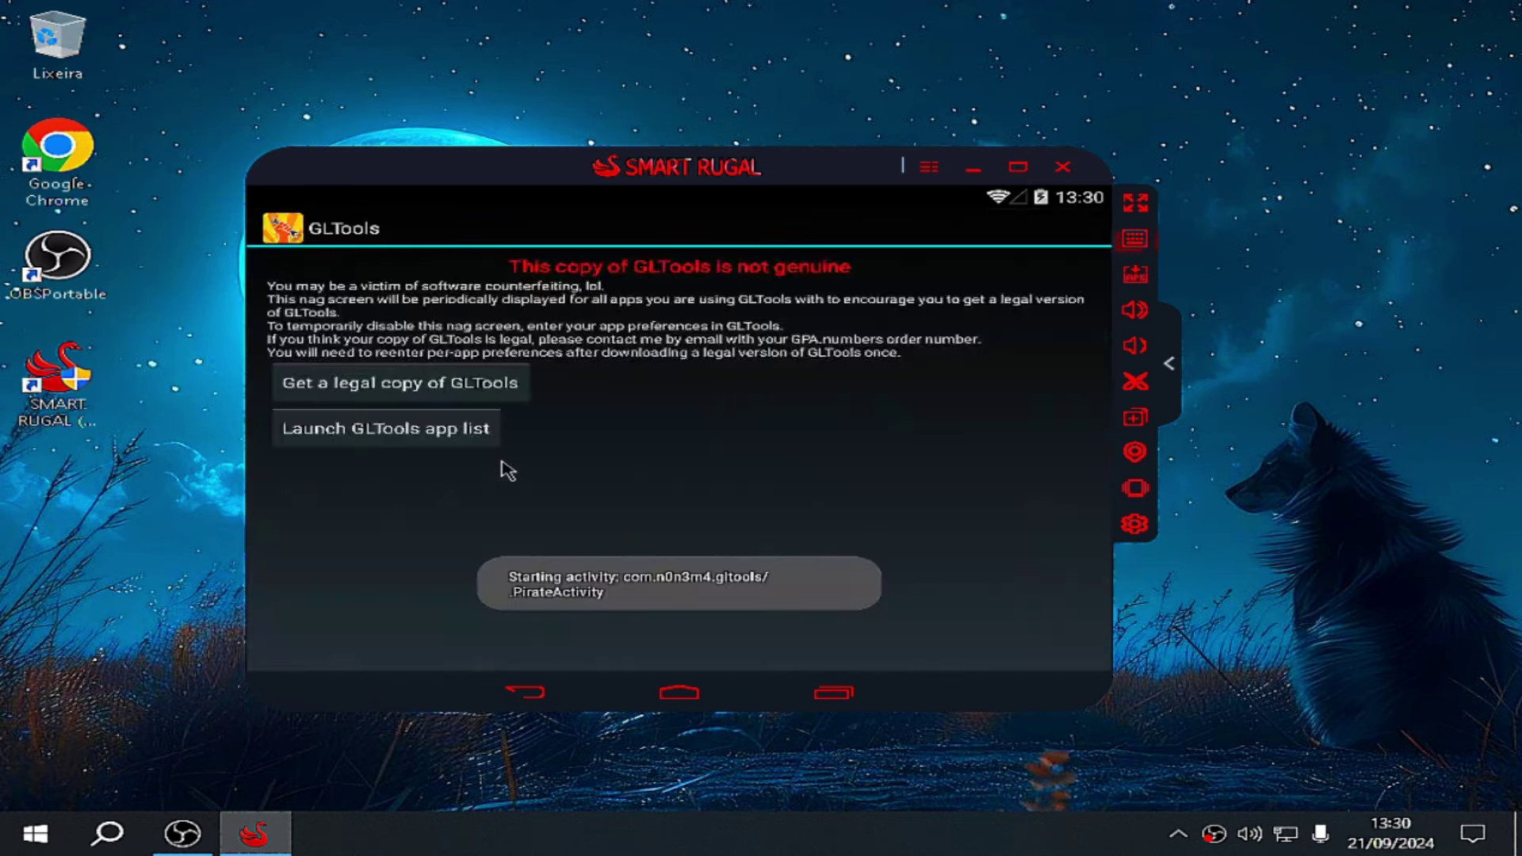
pyautogui.click(464, 432)
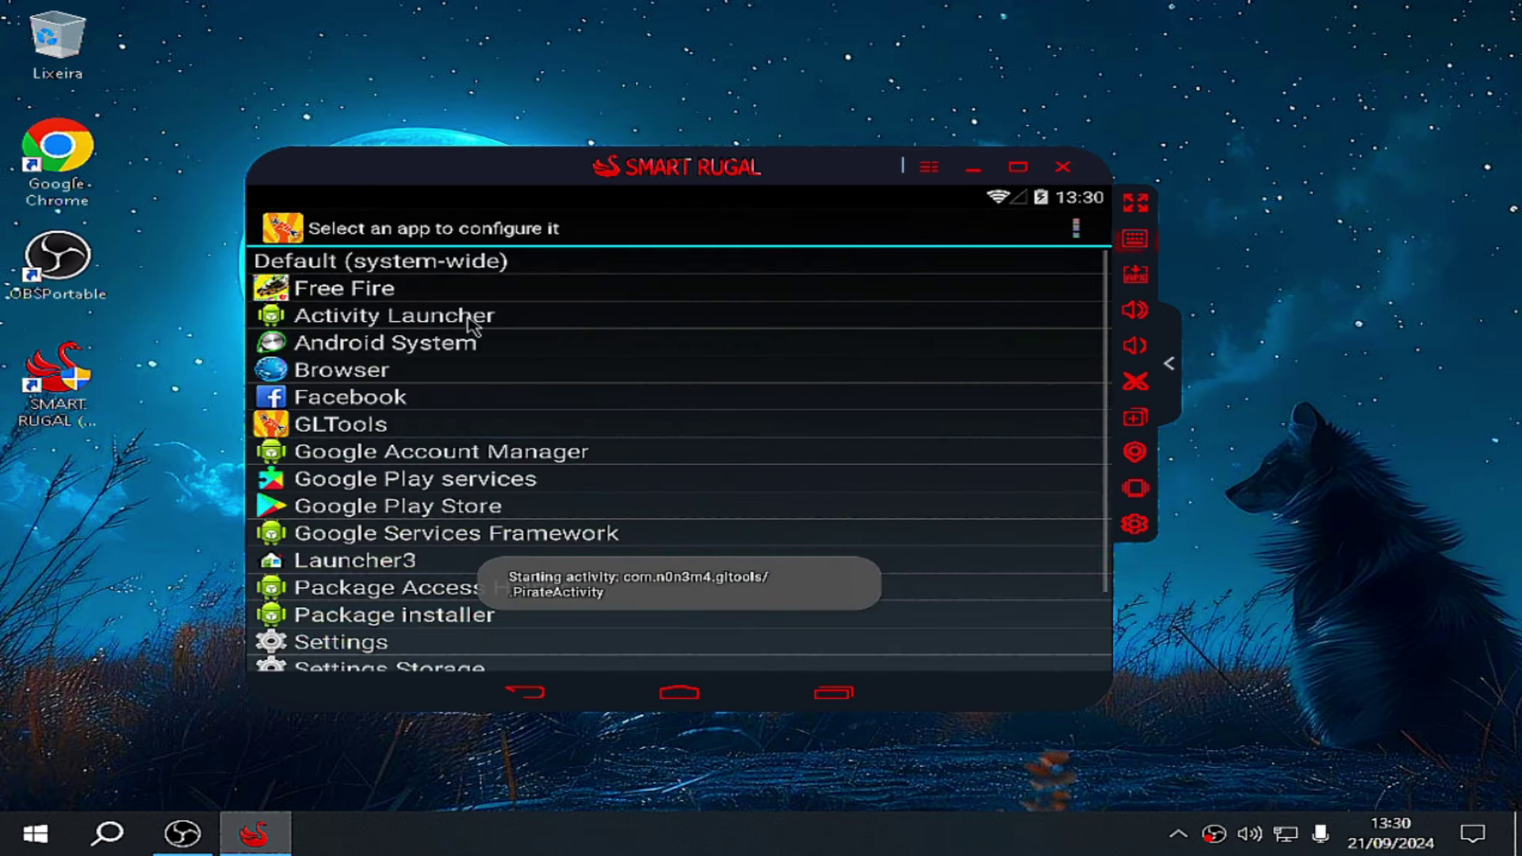
pyautogui.click(390, 290)
# Step: Examine Free Fire's GLTools settings and the FPS counter options, dismissing the choice without changing it
pyautogui.scroll(-5, 825, 394)
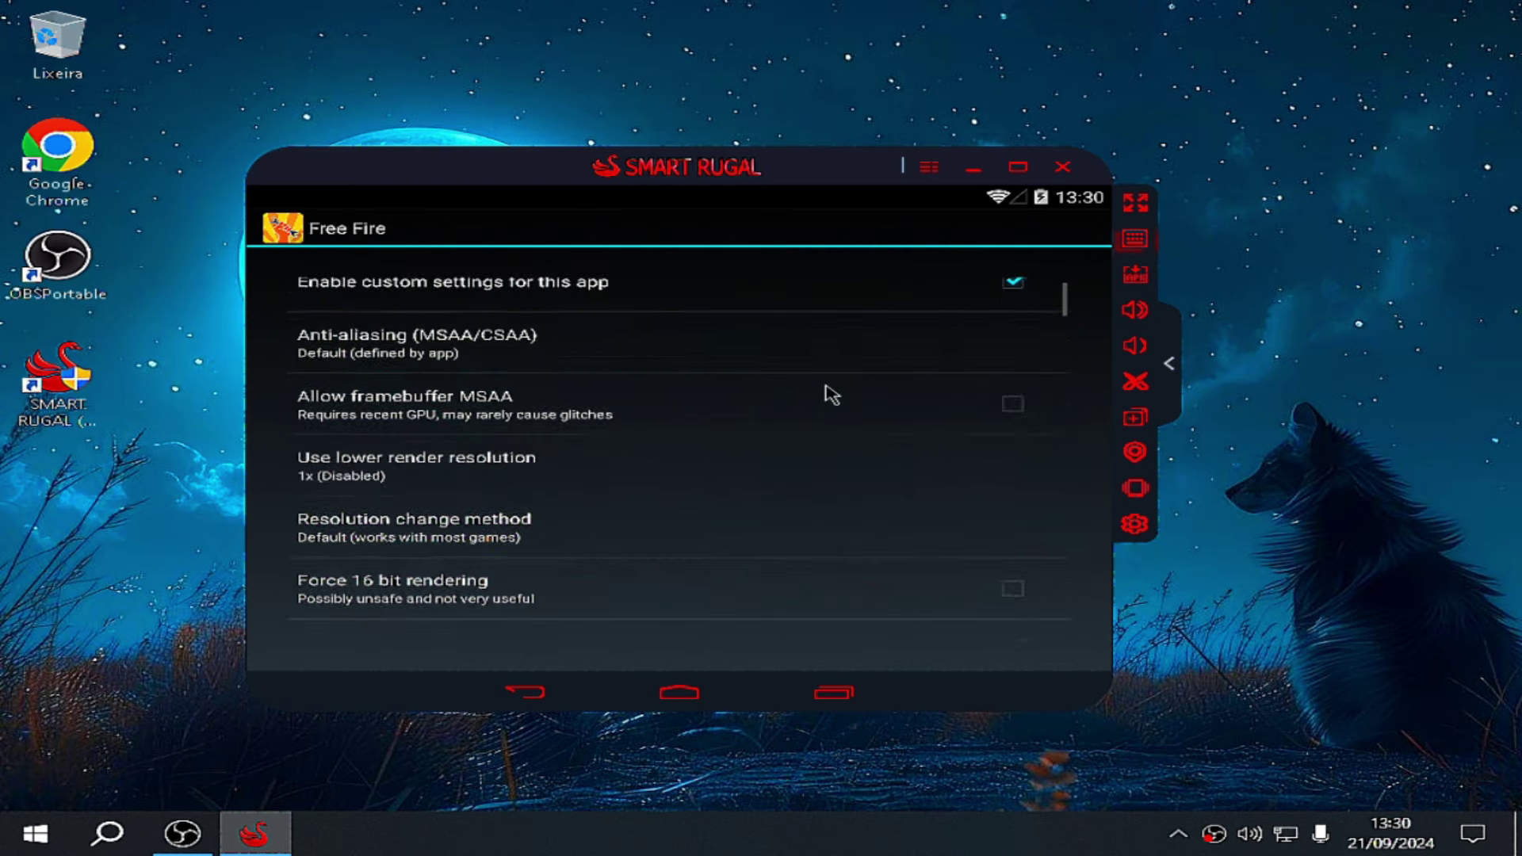
pyautogui.scroll(-1, 698, 405)
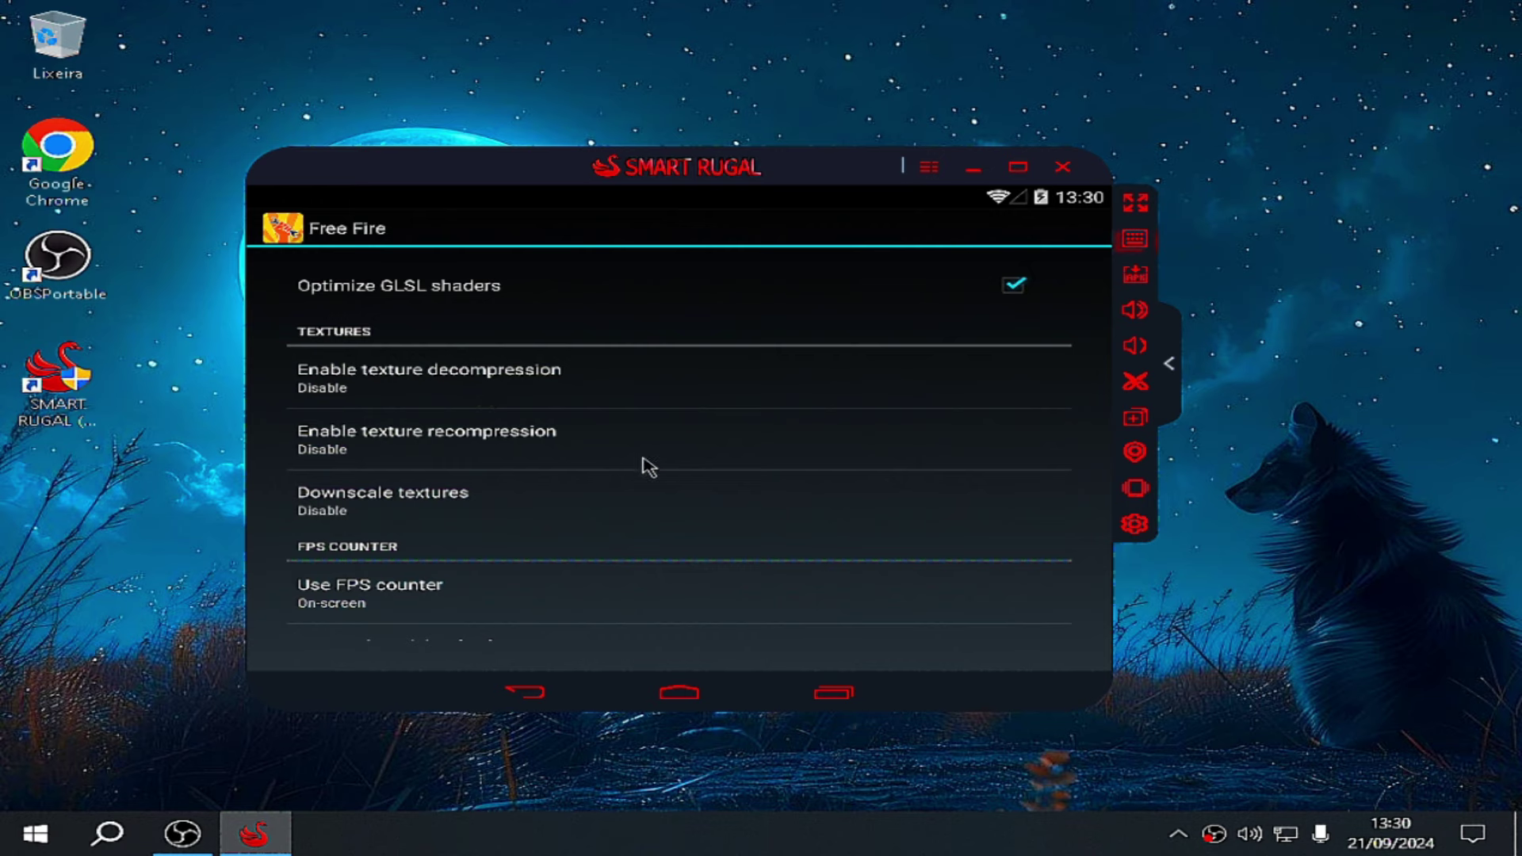
pyautogui.scroll(-3, 642, 462)
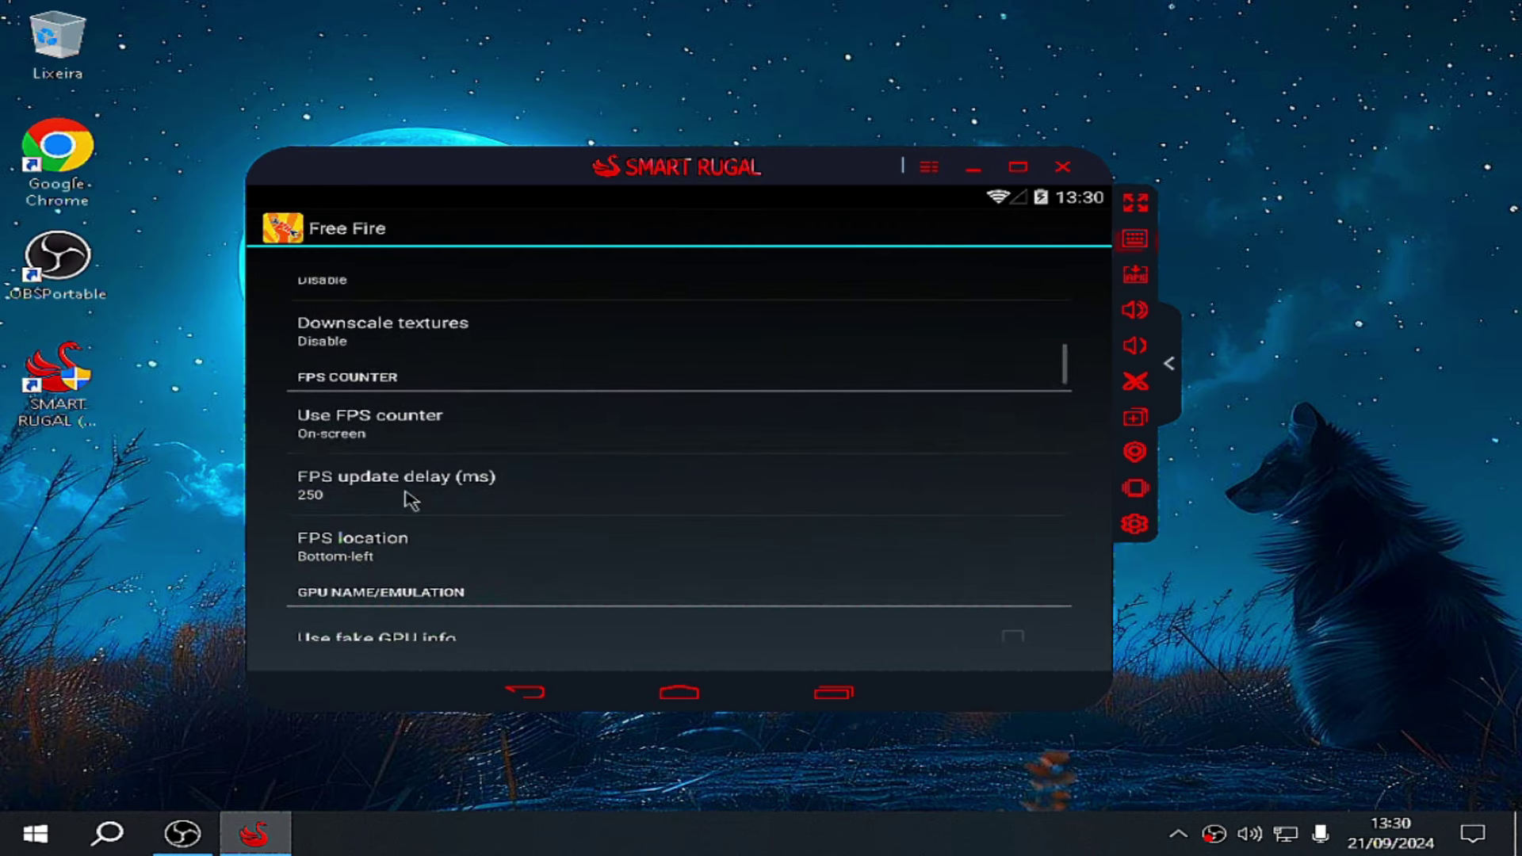
pyautogui.click(371, 428)
pyautogui.click(775, 571)
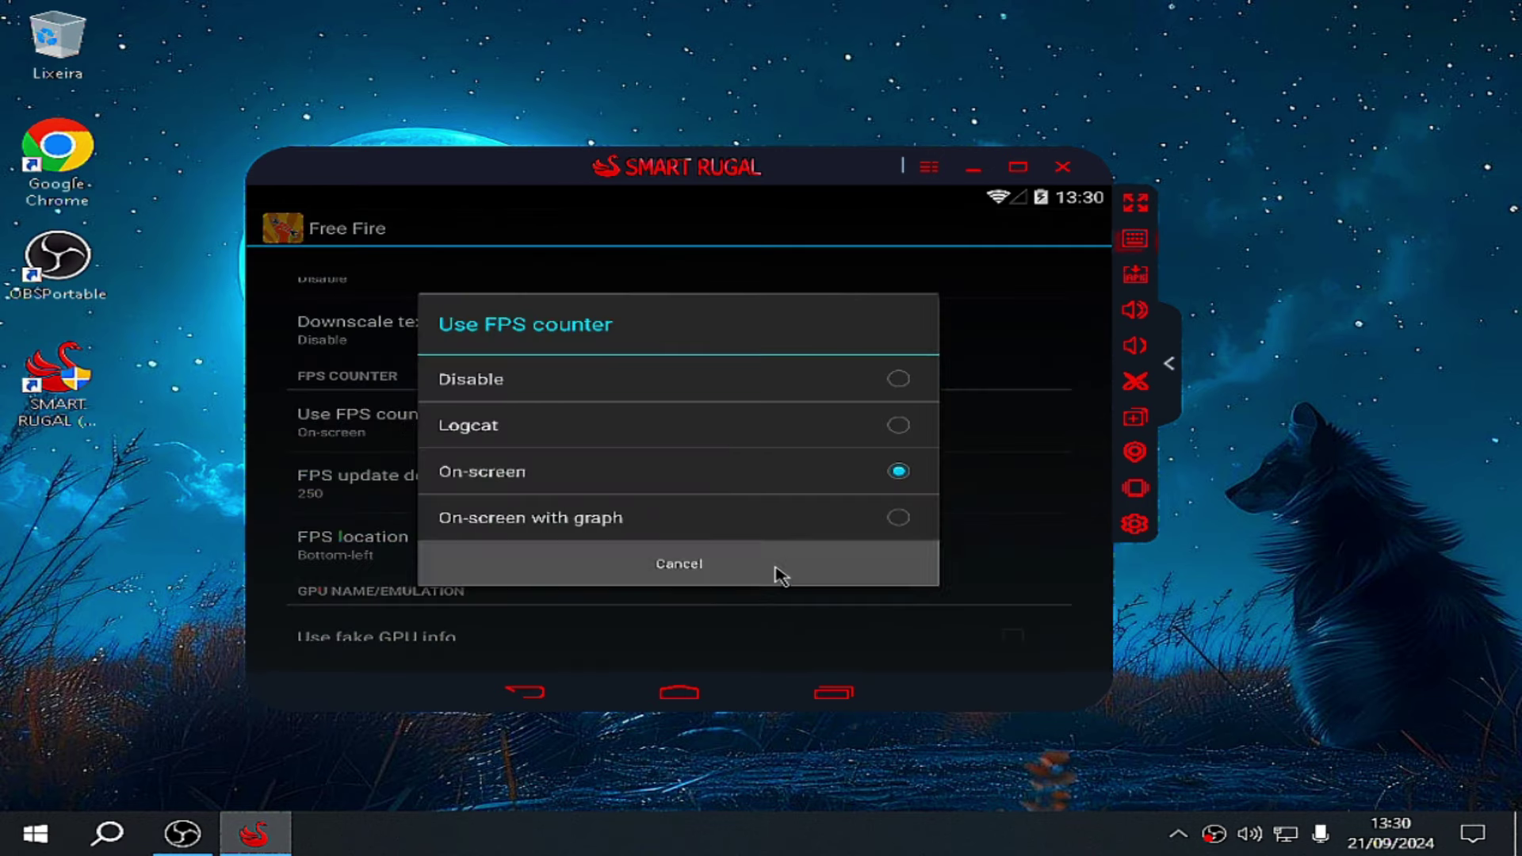
# Step: Set Free Fire's texture decompression to All and its texture recompression to All (slow&unsafe) in GLTools
pyautogui.scroll(3, 444, 404)
pyautogui.click(391, 428)
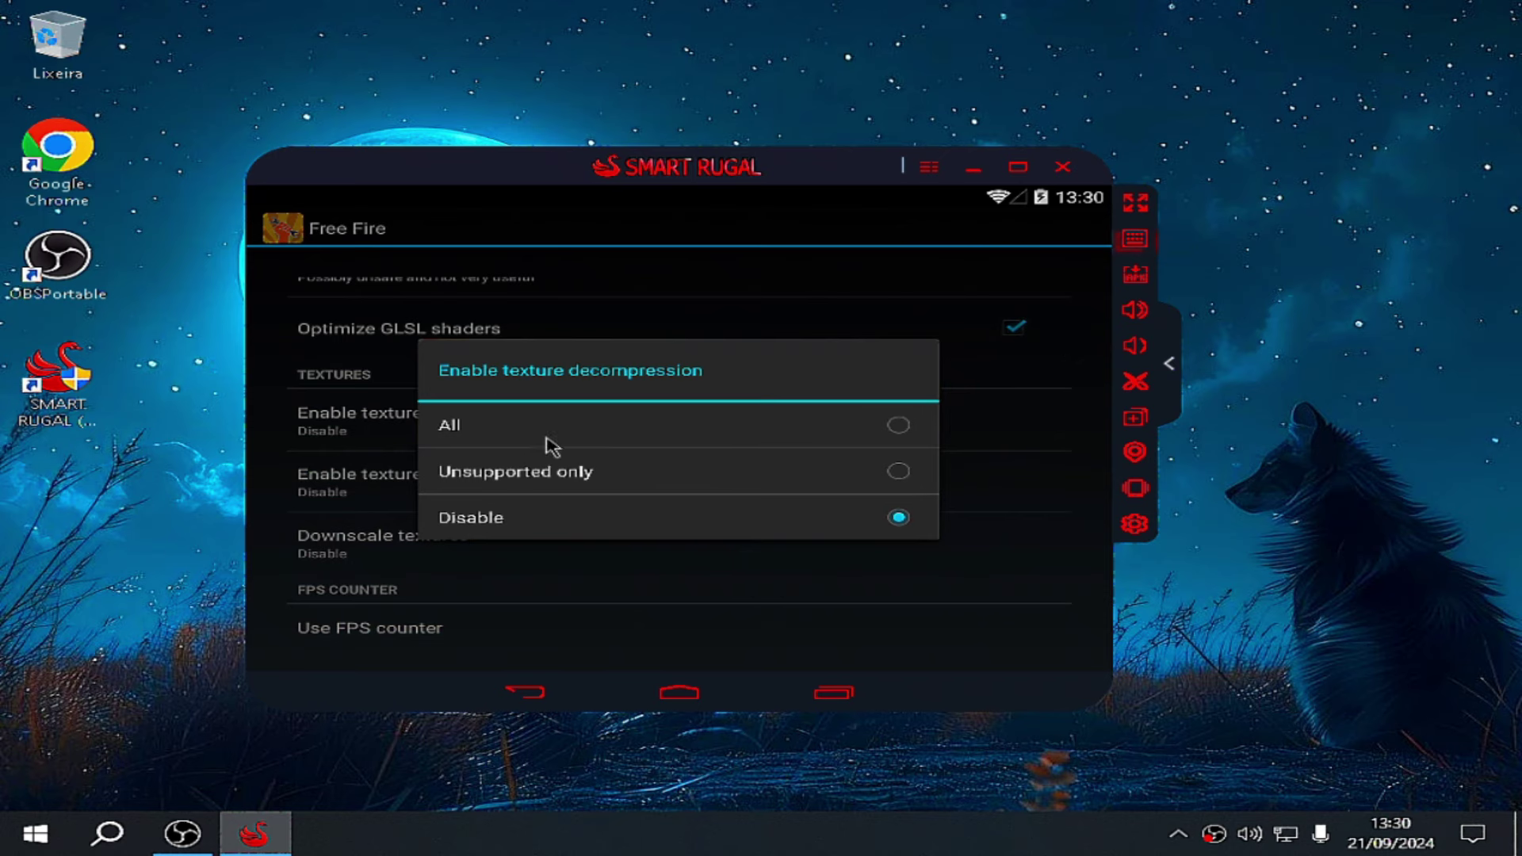
pyautogui.click(539, 441)
pyautogui.click(470, 482)
pyautogui.click(478, 444)
# Step: Set Free Fire's Downscale textures option to Limit to 4x4
pyautogui.click(330, 555)
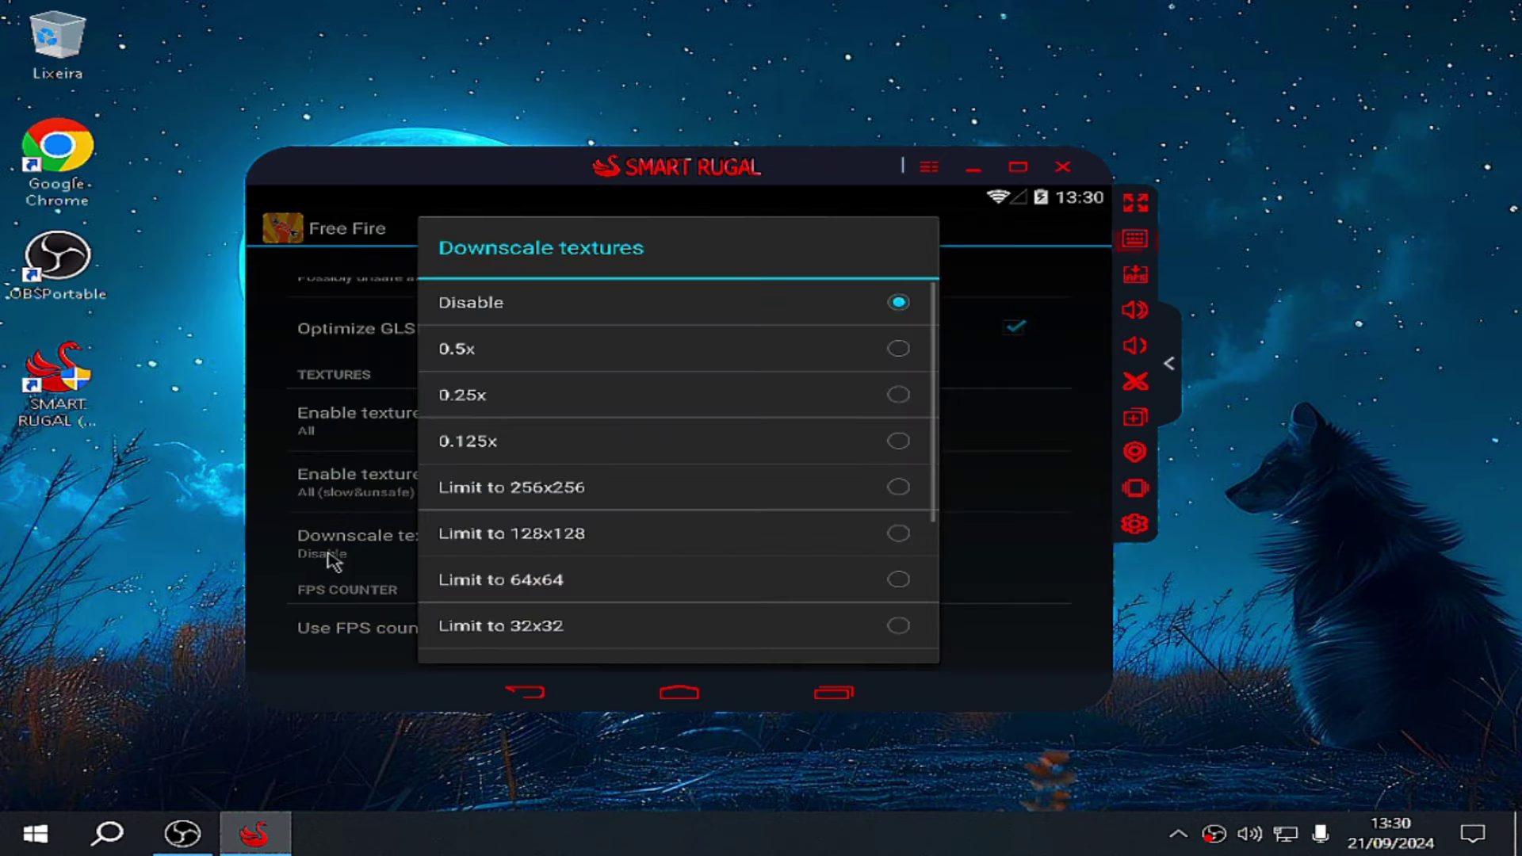
pyautogui.scroll(-3, 696, 498)
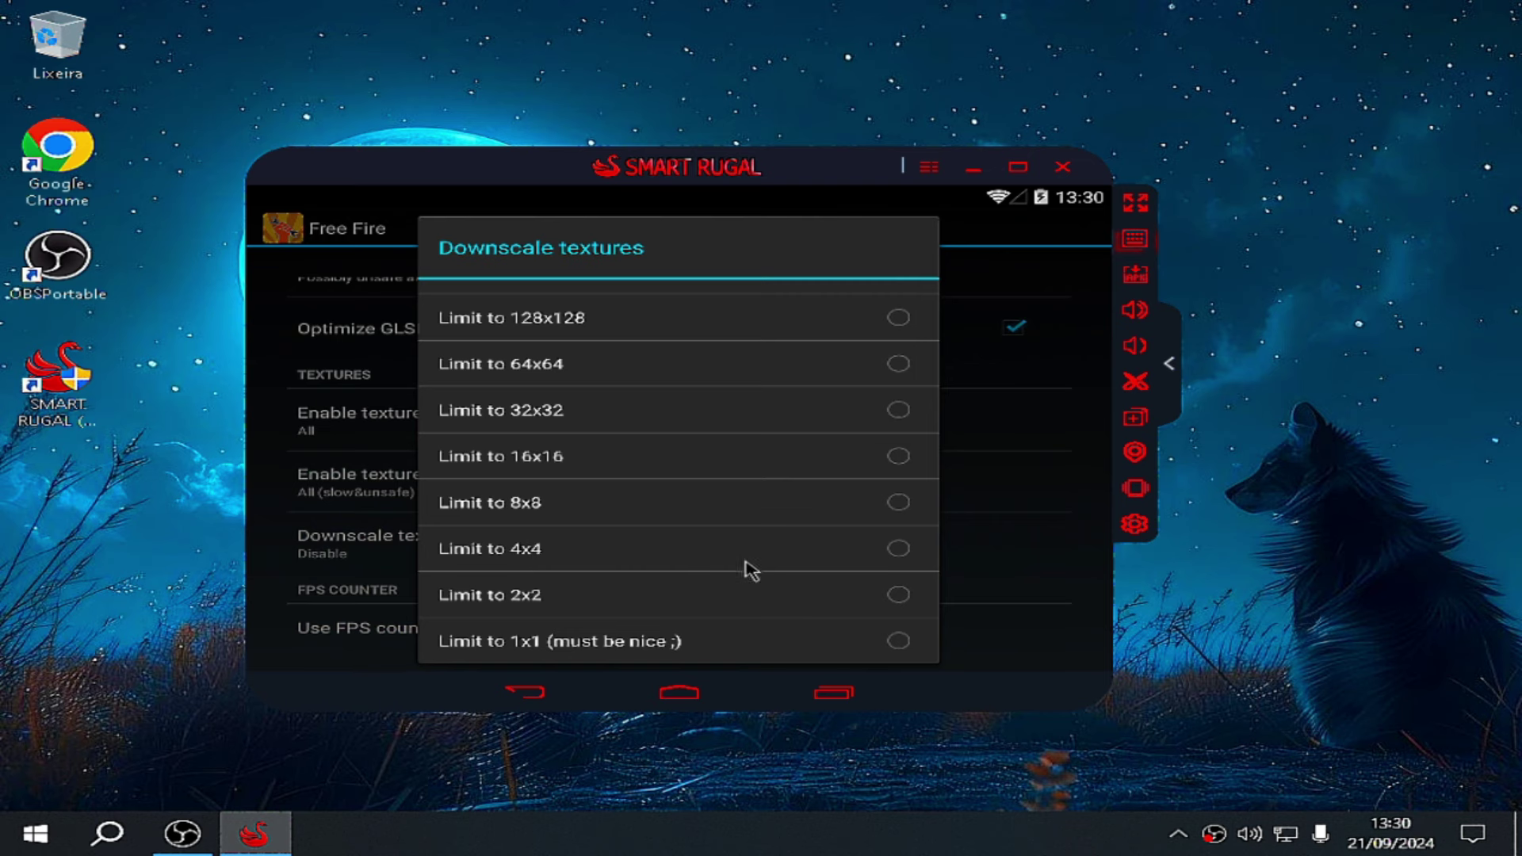
pyautogui.click(647, 555)
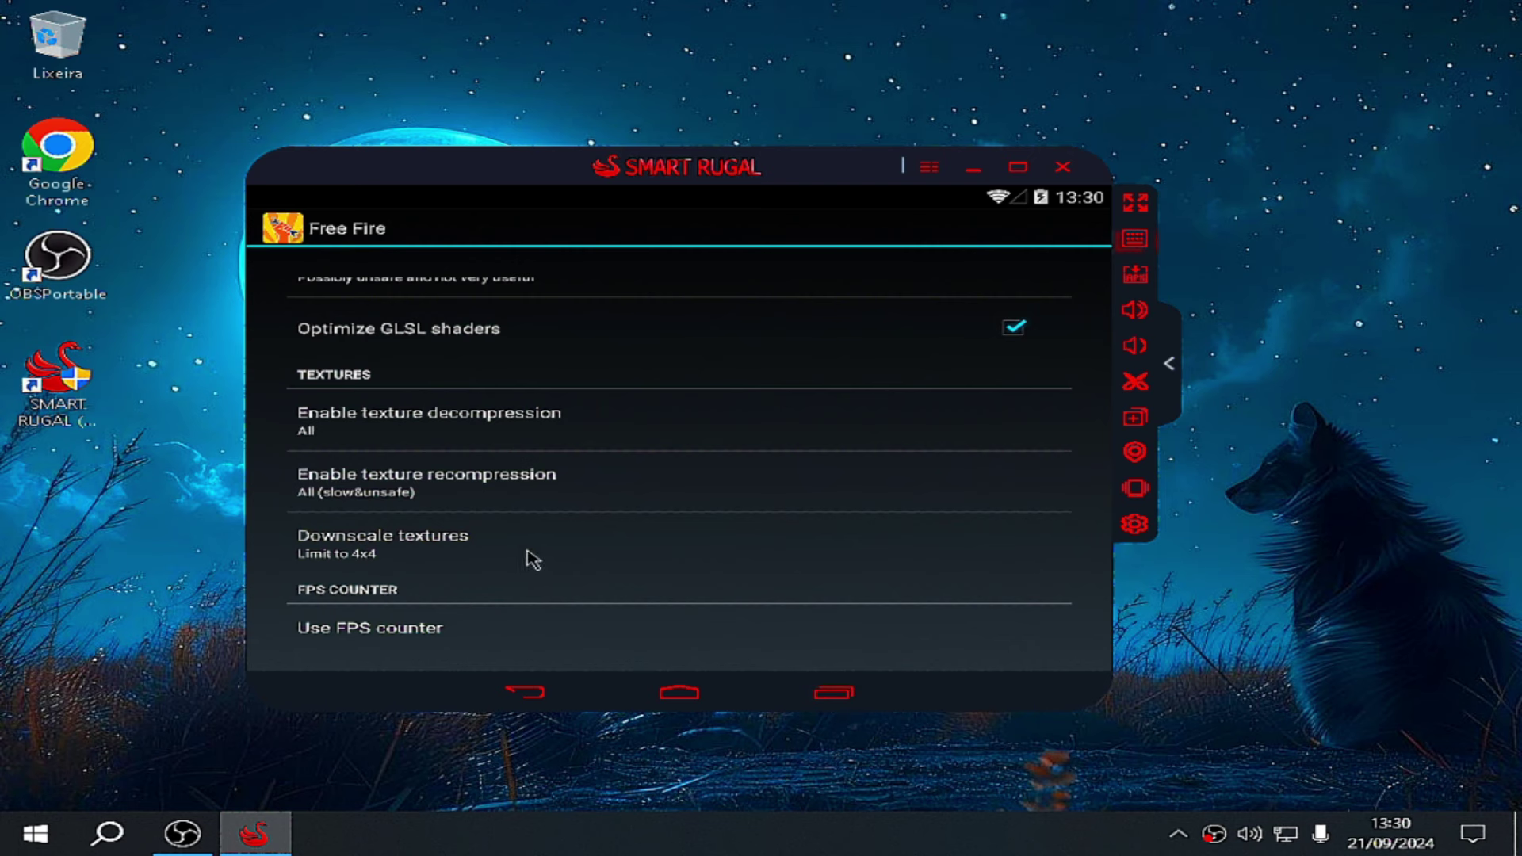
# Step: Close the recently used apps, briefly start Free Fire, and return to the emulator's app list
pyautogui.click(844, 697)
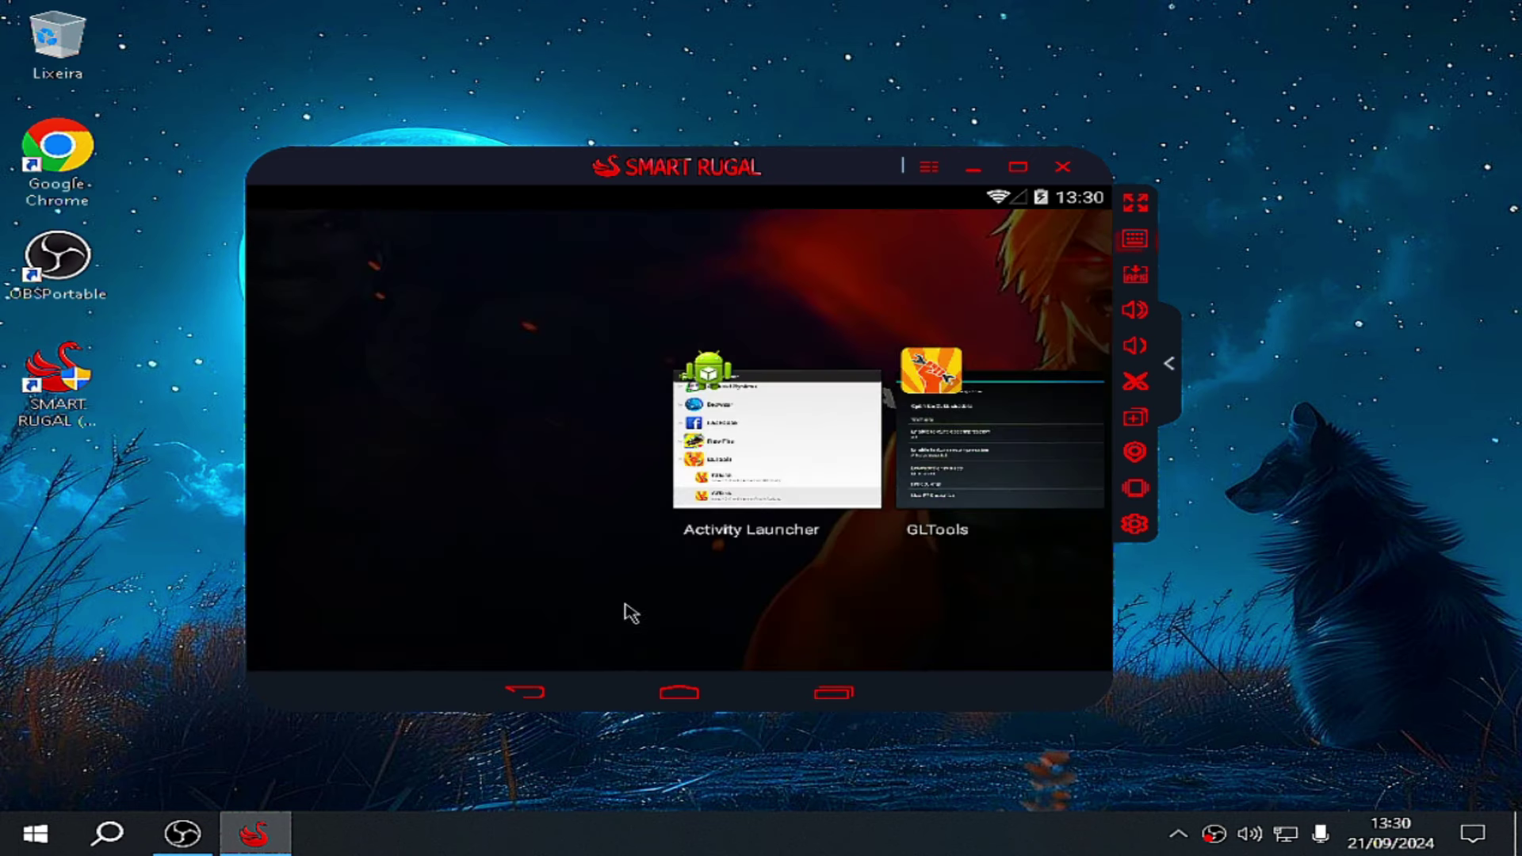
pyautogui.click(955, 530)
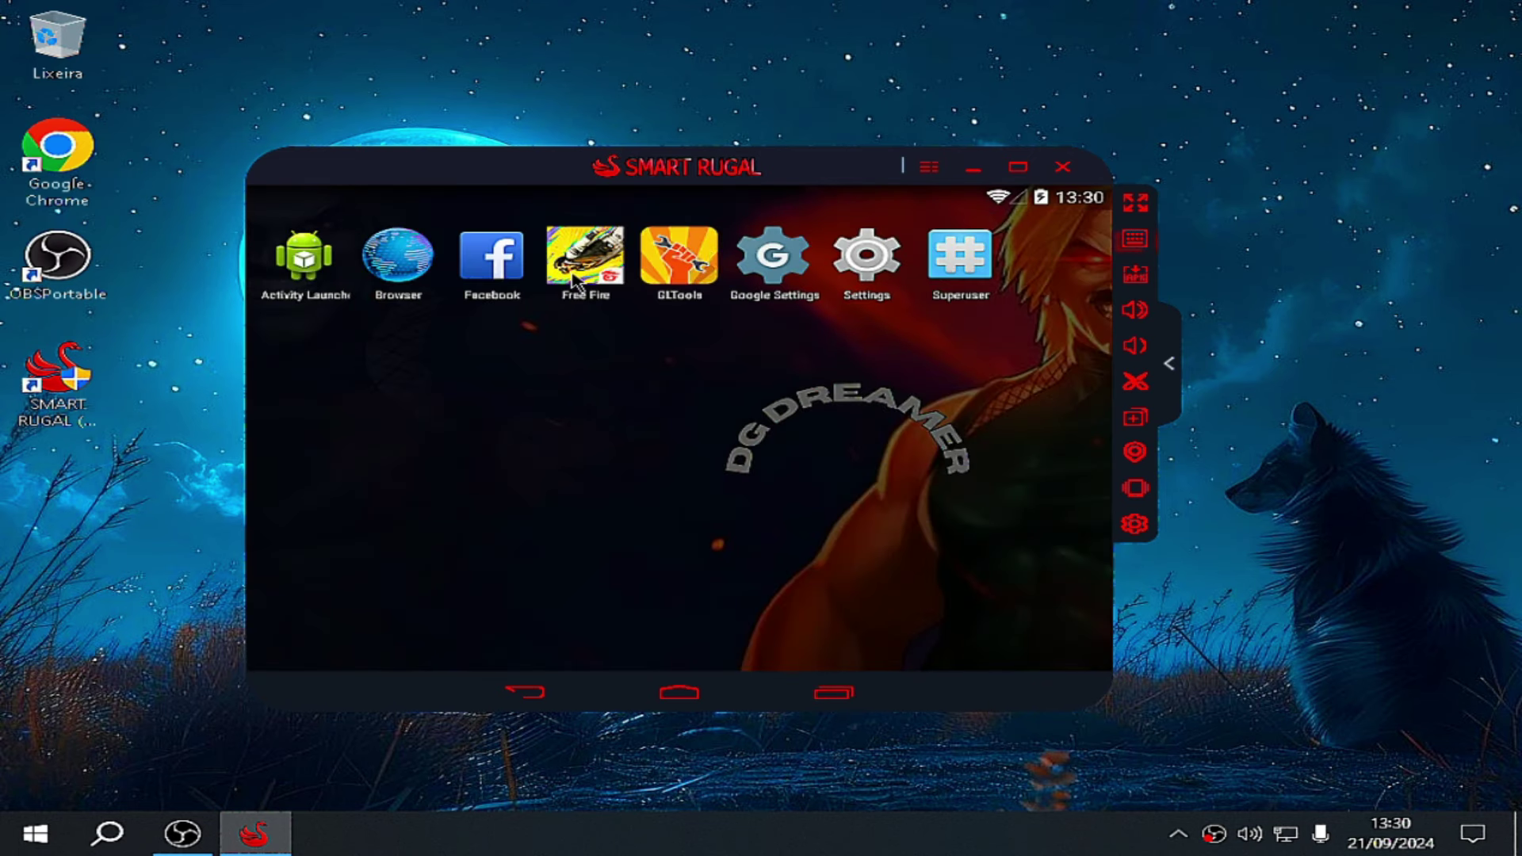
pyautogui.click(576, 279)
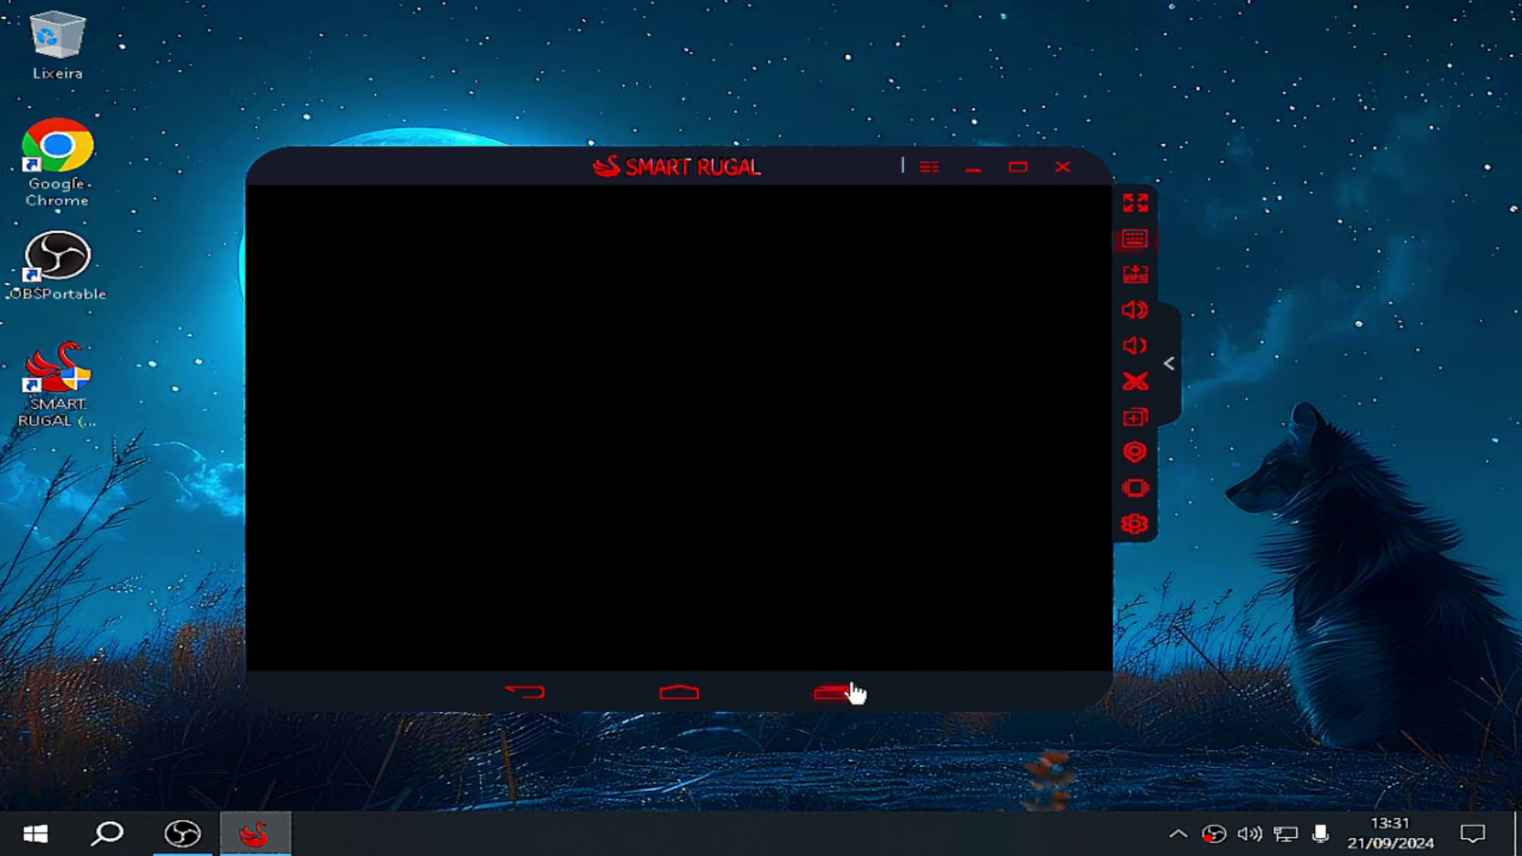
pyautogui.click(643, 442)
pyautogui.click(682, 615)
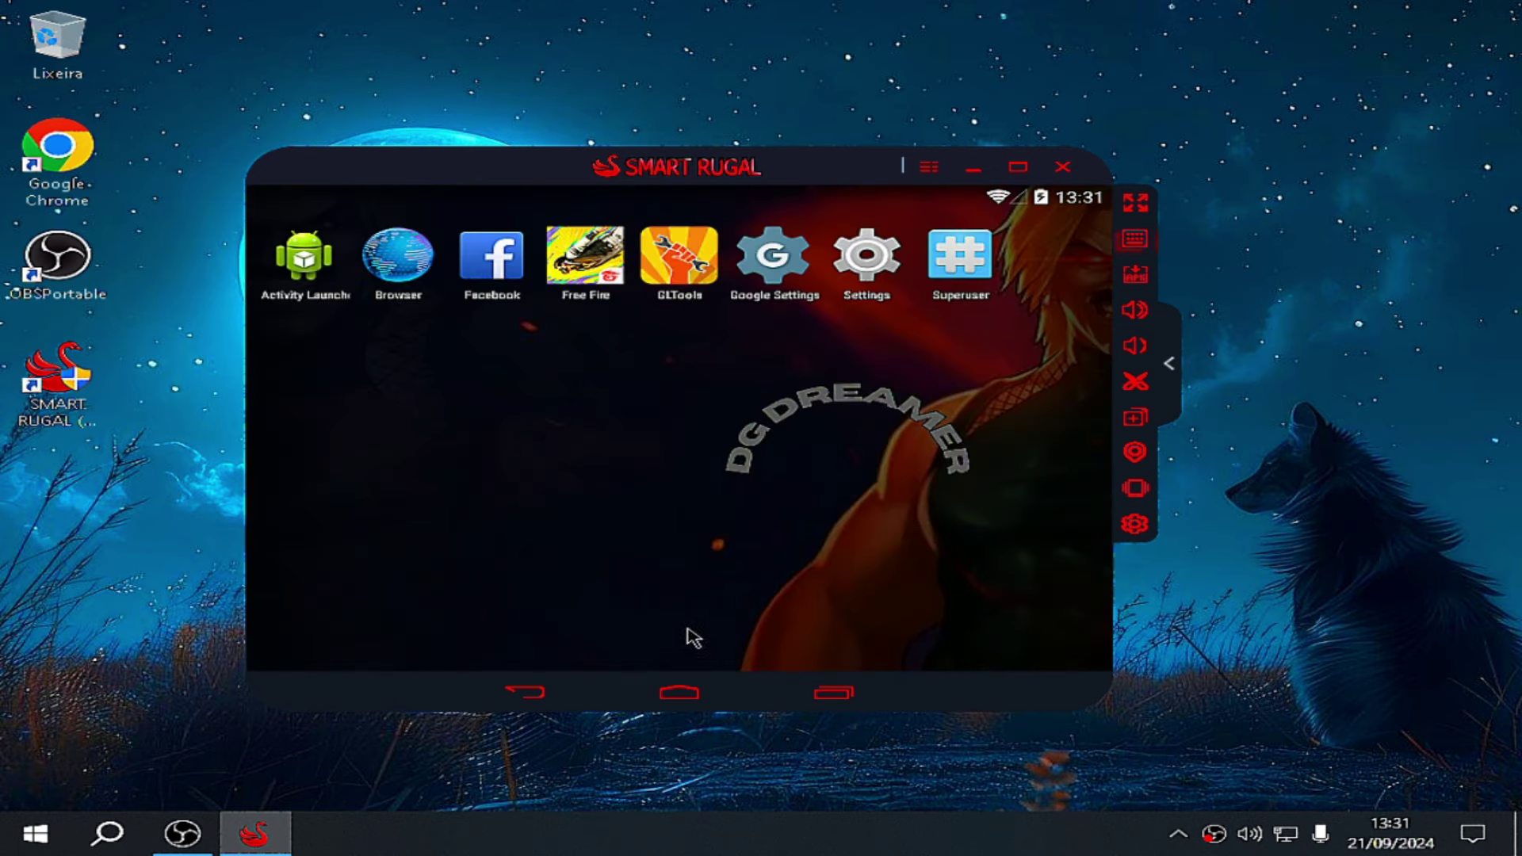
# Step: View the Google sign-in form for adding an account in the Android settings and close it without signing in
pyautogui.click(869, 268)
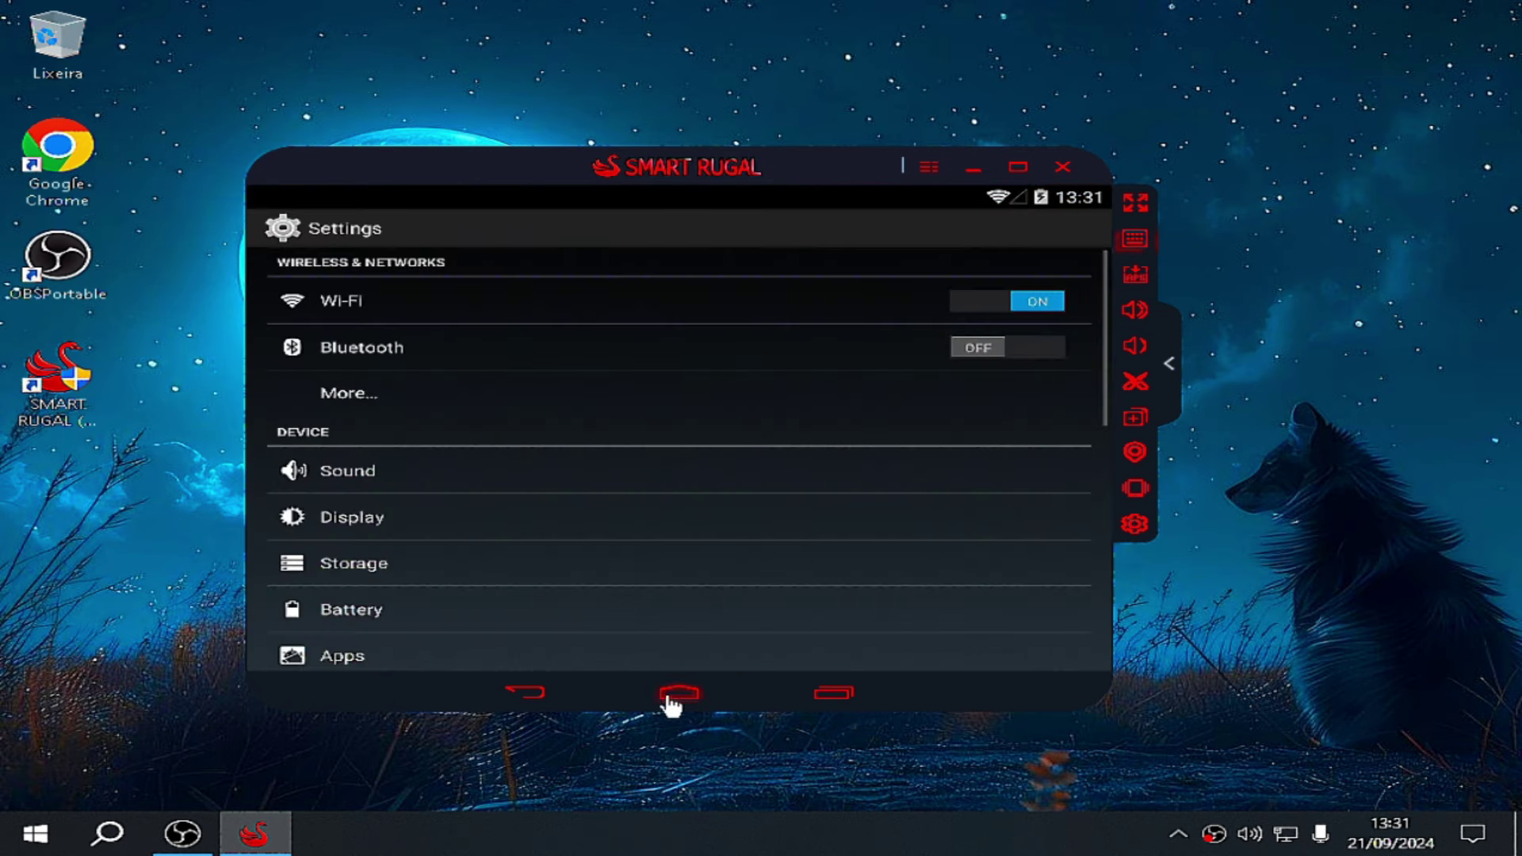
pyautogui.moveTo(775, 516); pyautogui.dragTo(788, 249)
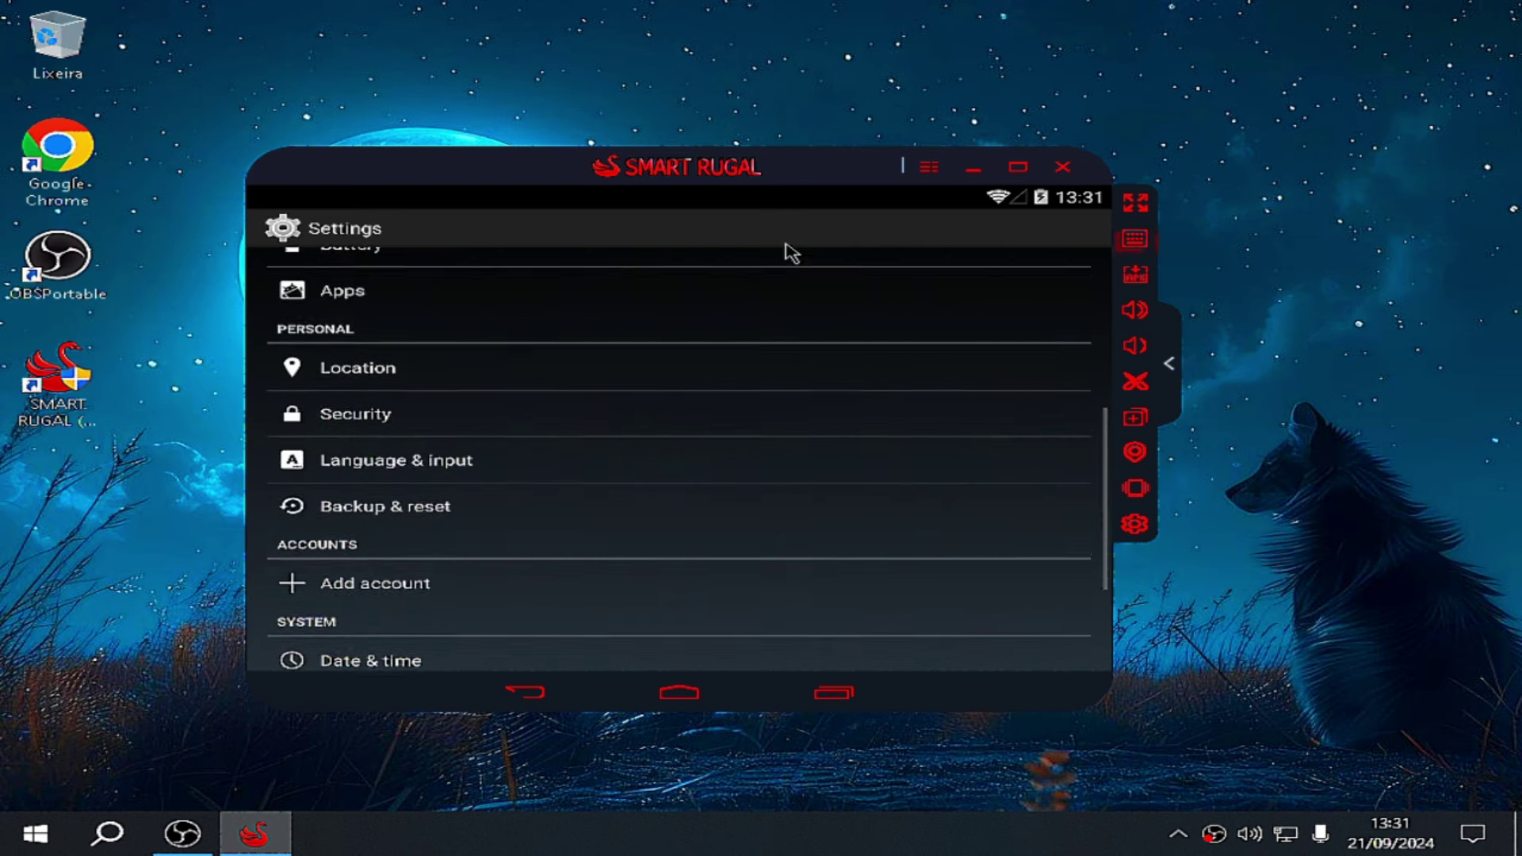
pyautogui.click(410, 588)
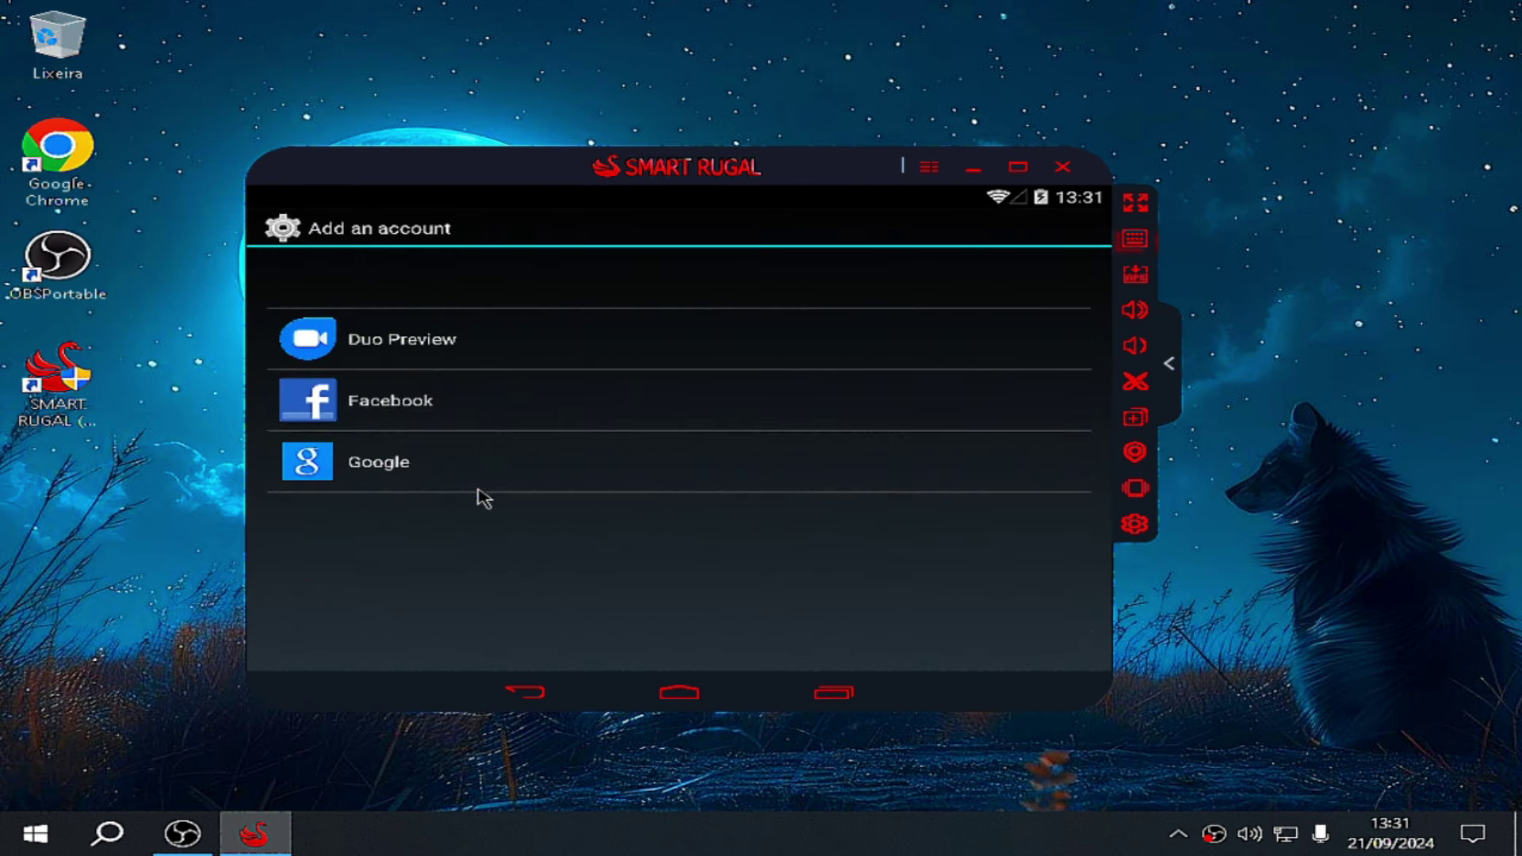
pyautogui.click(381, 462)
pyautogui.click(890, 584)
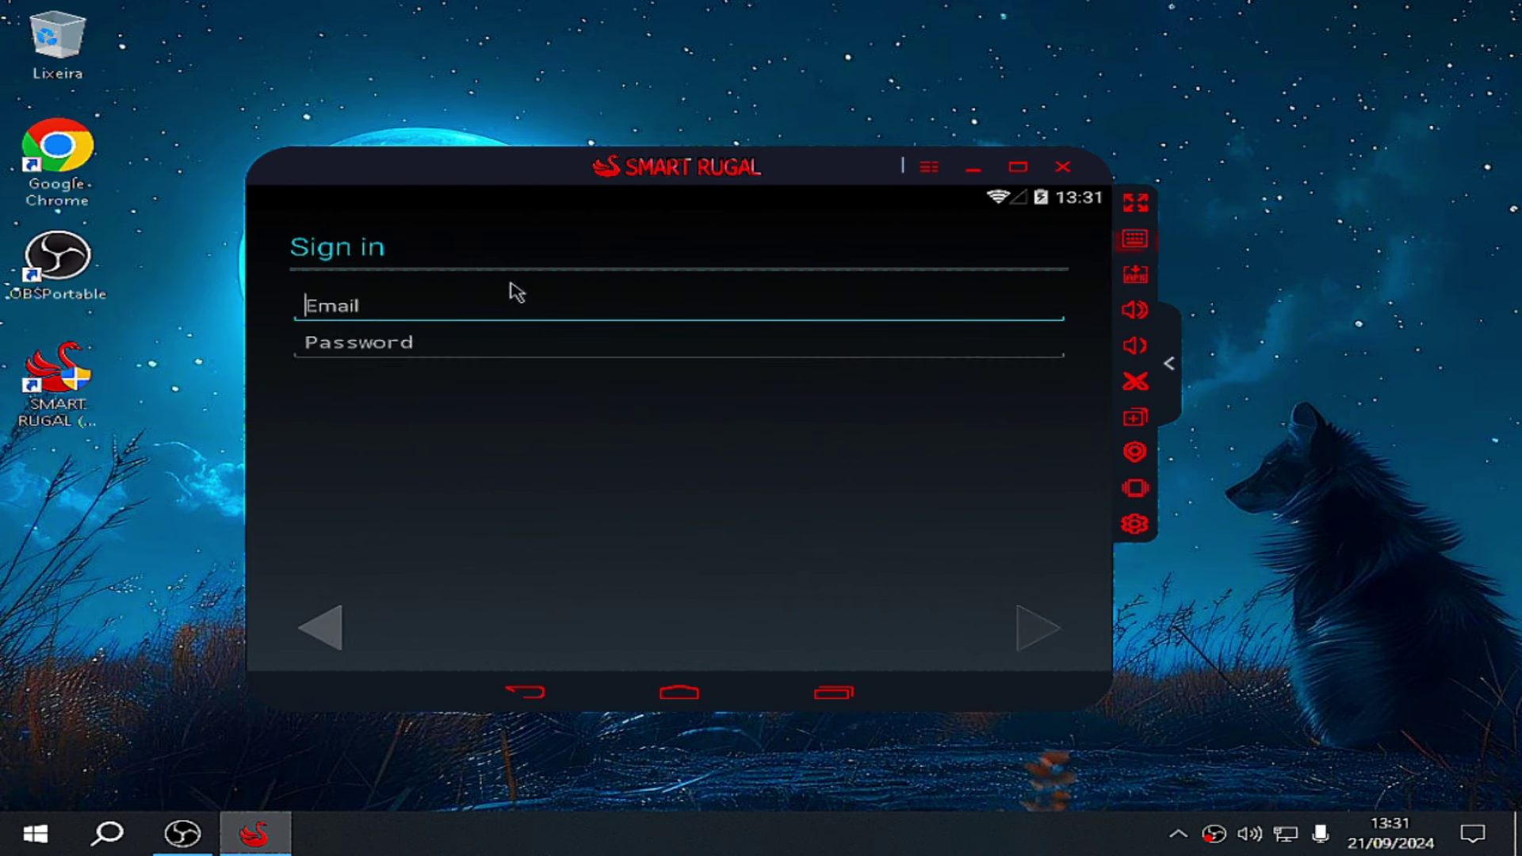
pyautogui.click(834, 694)
pyautogui.click(848, 626)
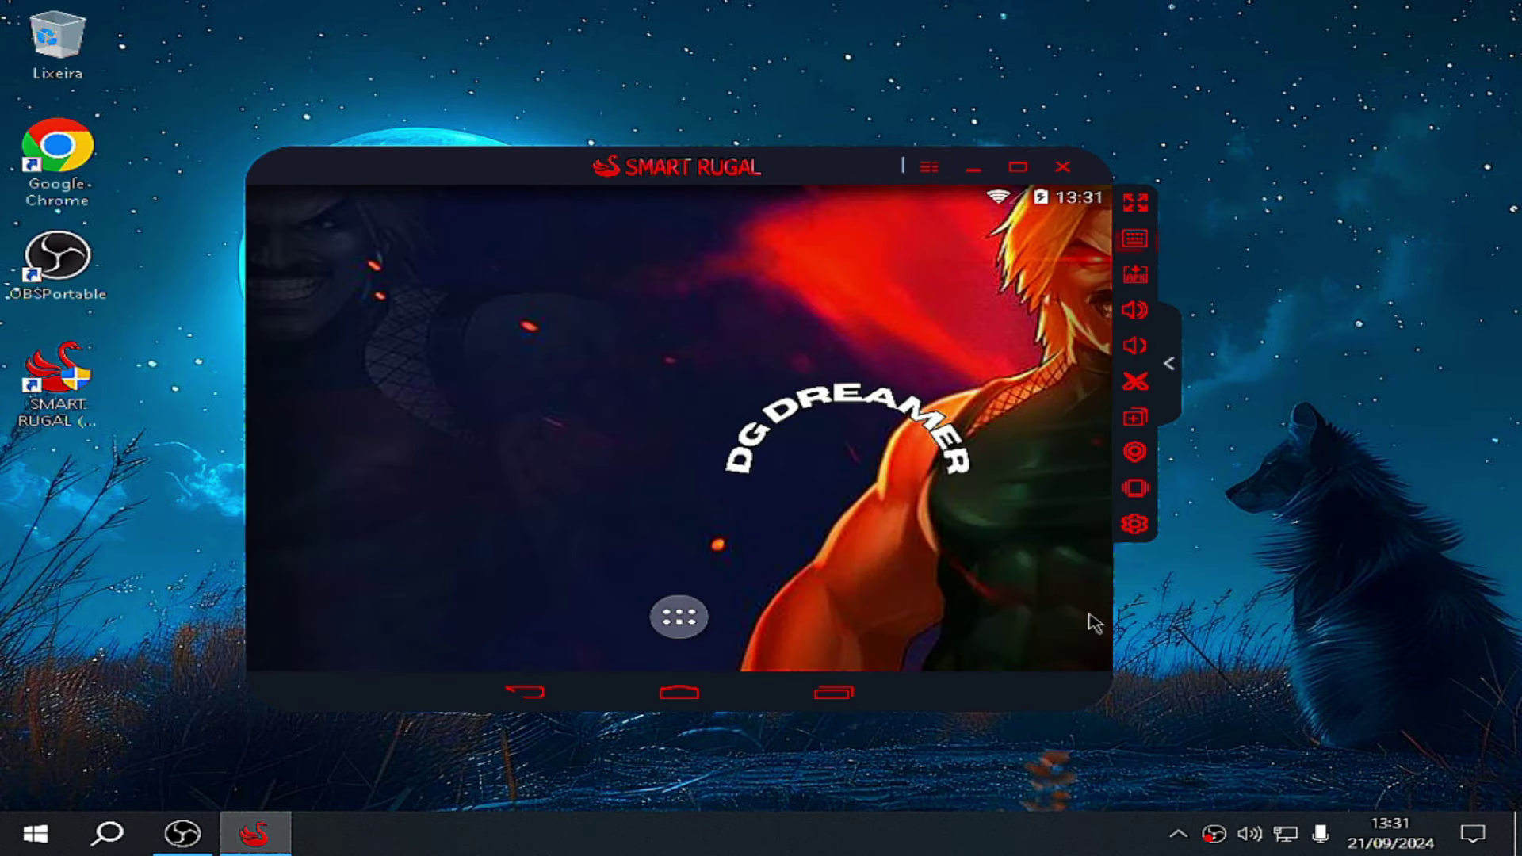
# Step: Launch Free Fire from the emulator's app list
pyautogui.click(691, 627)
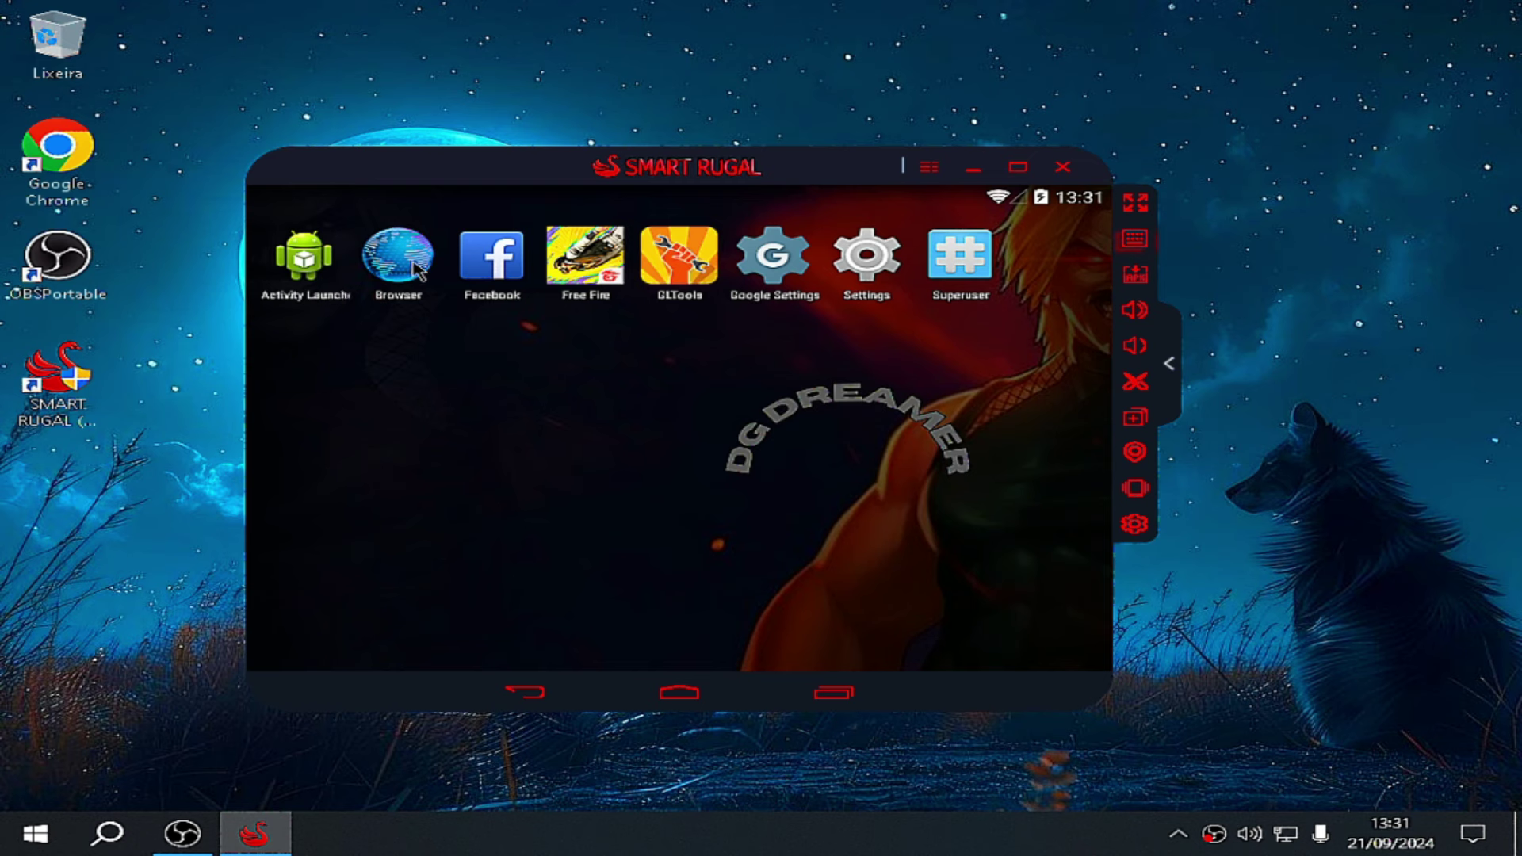
pyautogui.rightClick(1266, 287)
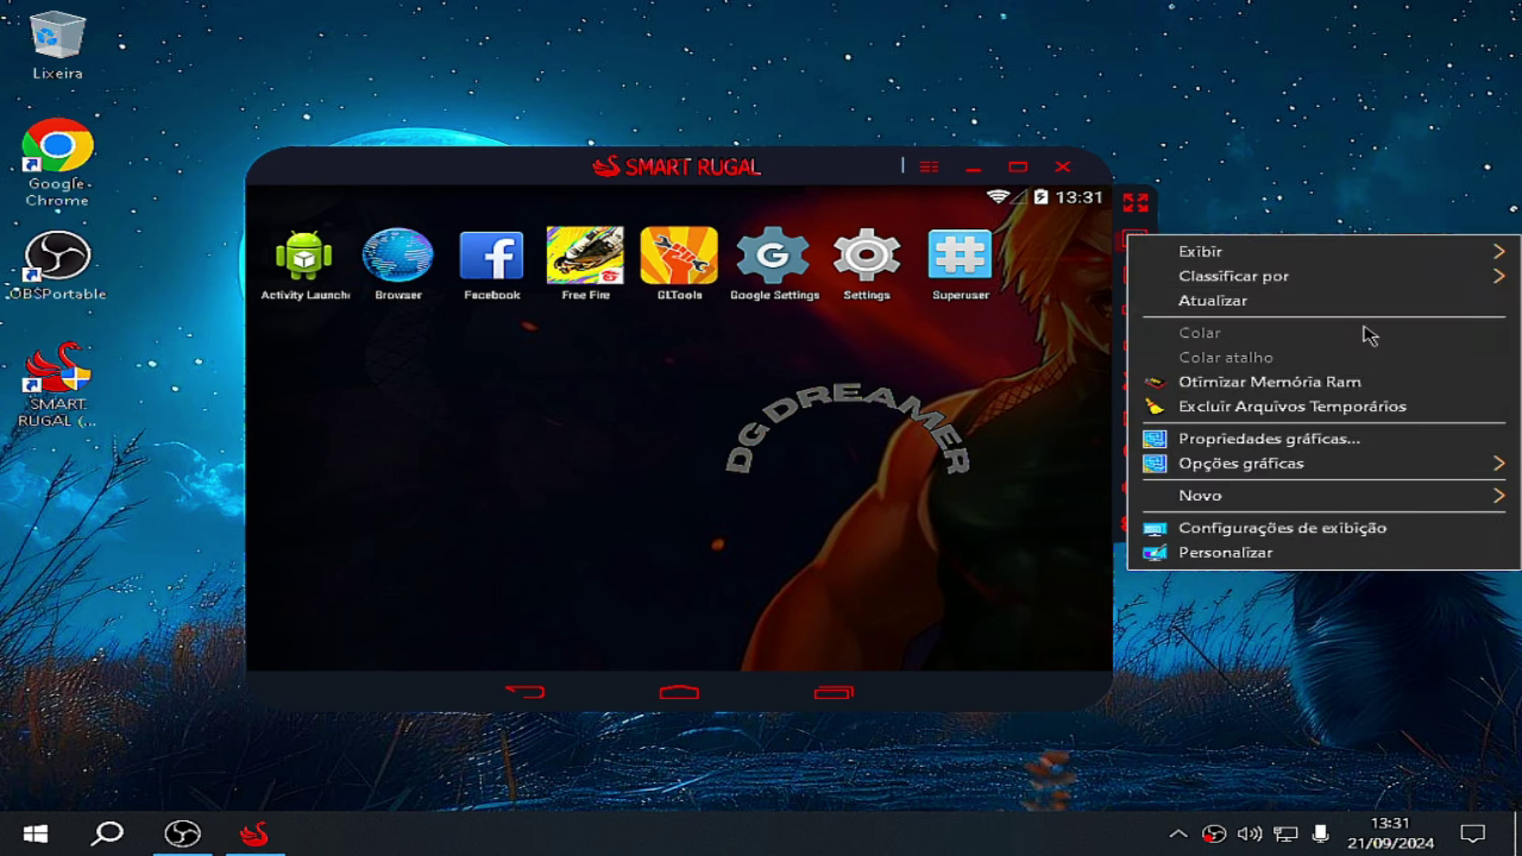
pyautogui.press('Escape')
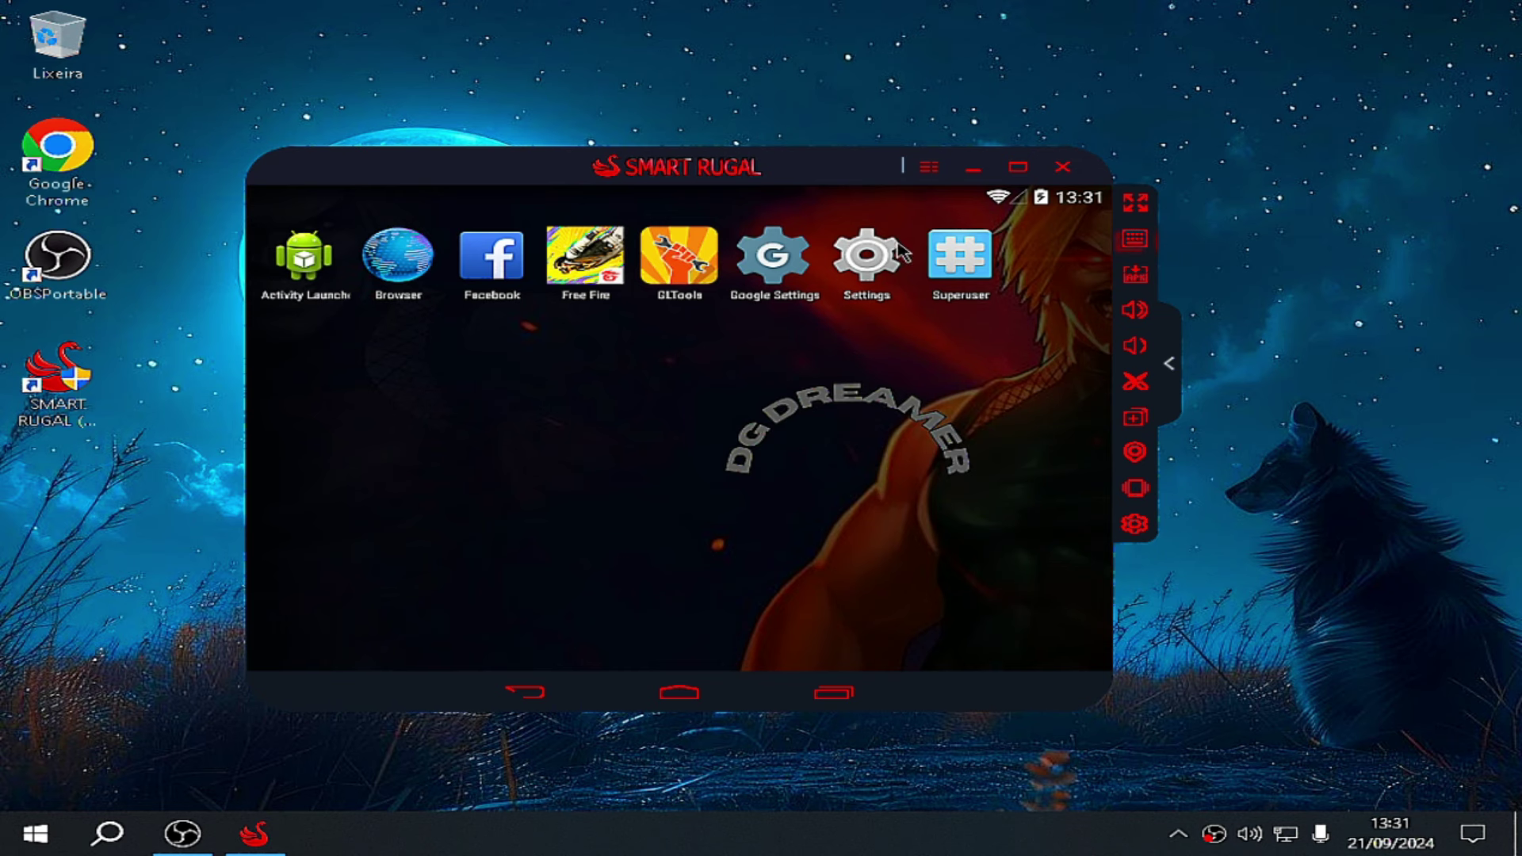
pyautogui.click(587, 304)
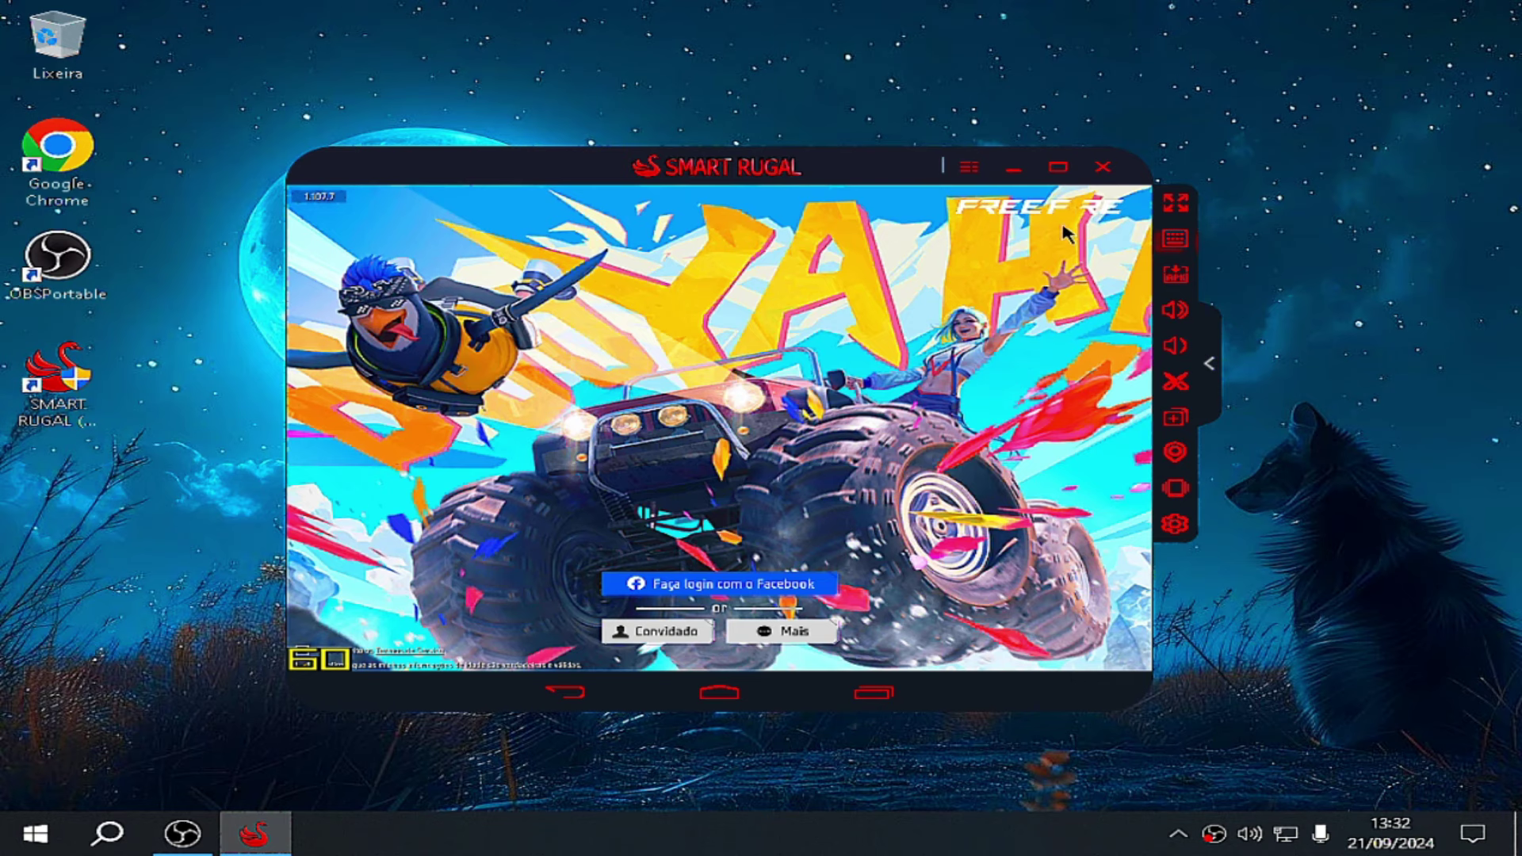
# Step: Reposition the emulator window slightly higher on the desktop while the Free Fire lobby loads
pyautogui.moveTo(780, 180); pyautogui.dragTo(674, 154)
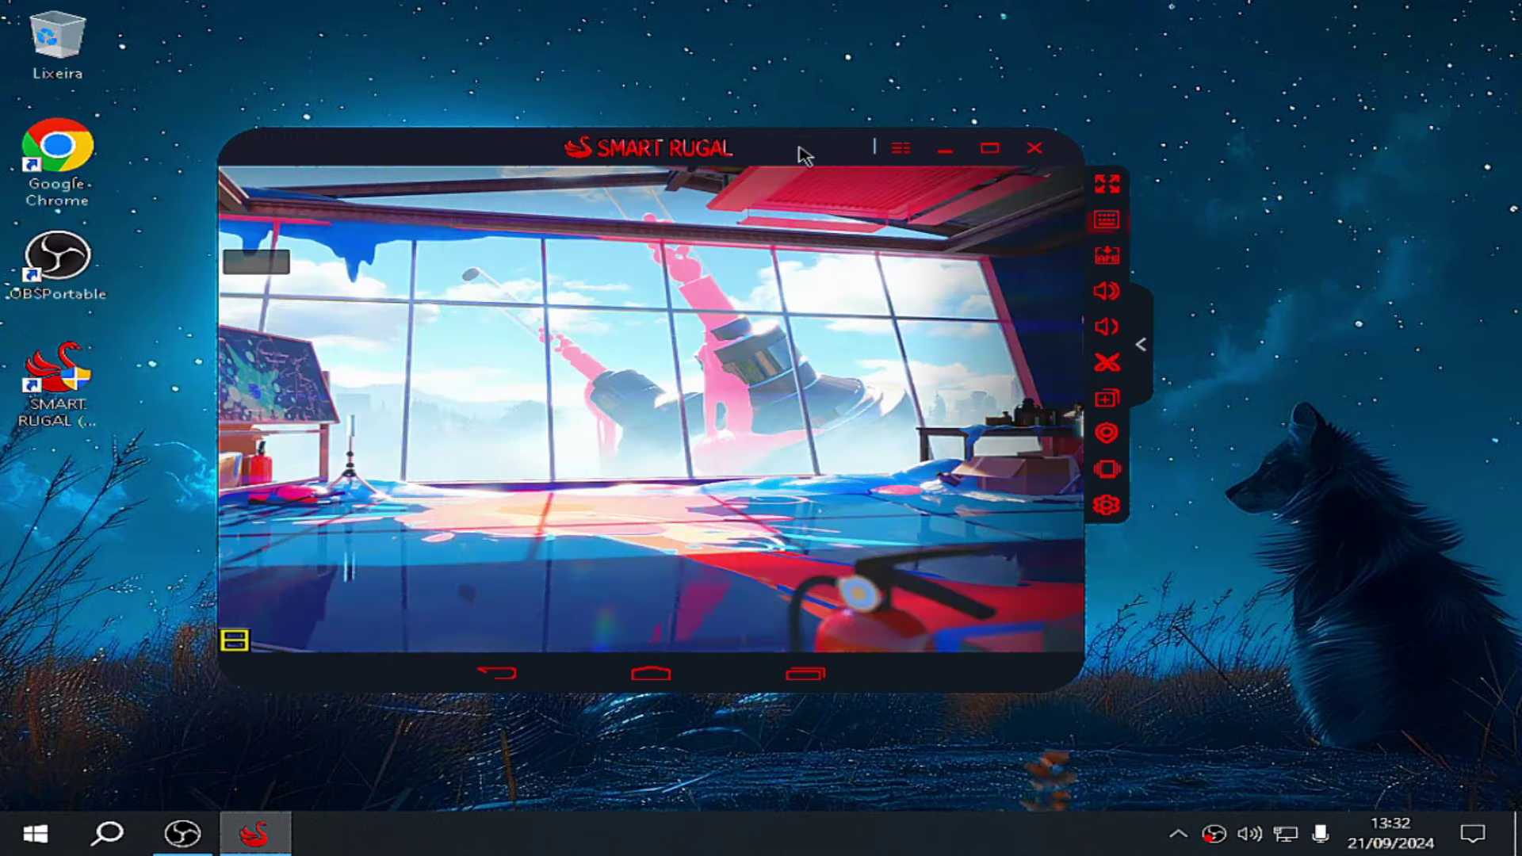
pyautogui.moveTo(685, 133); pyautogui.dragTo(781, 125)
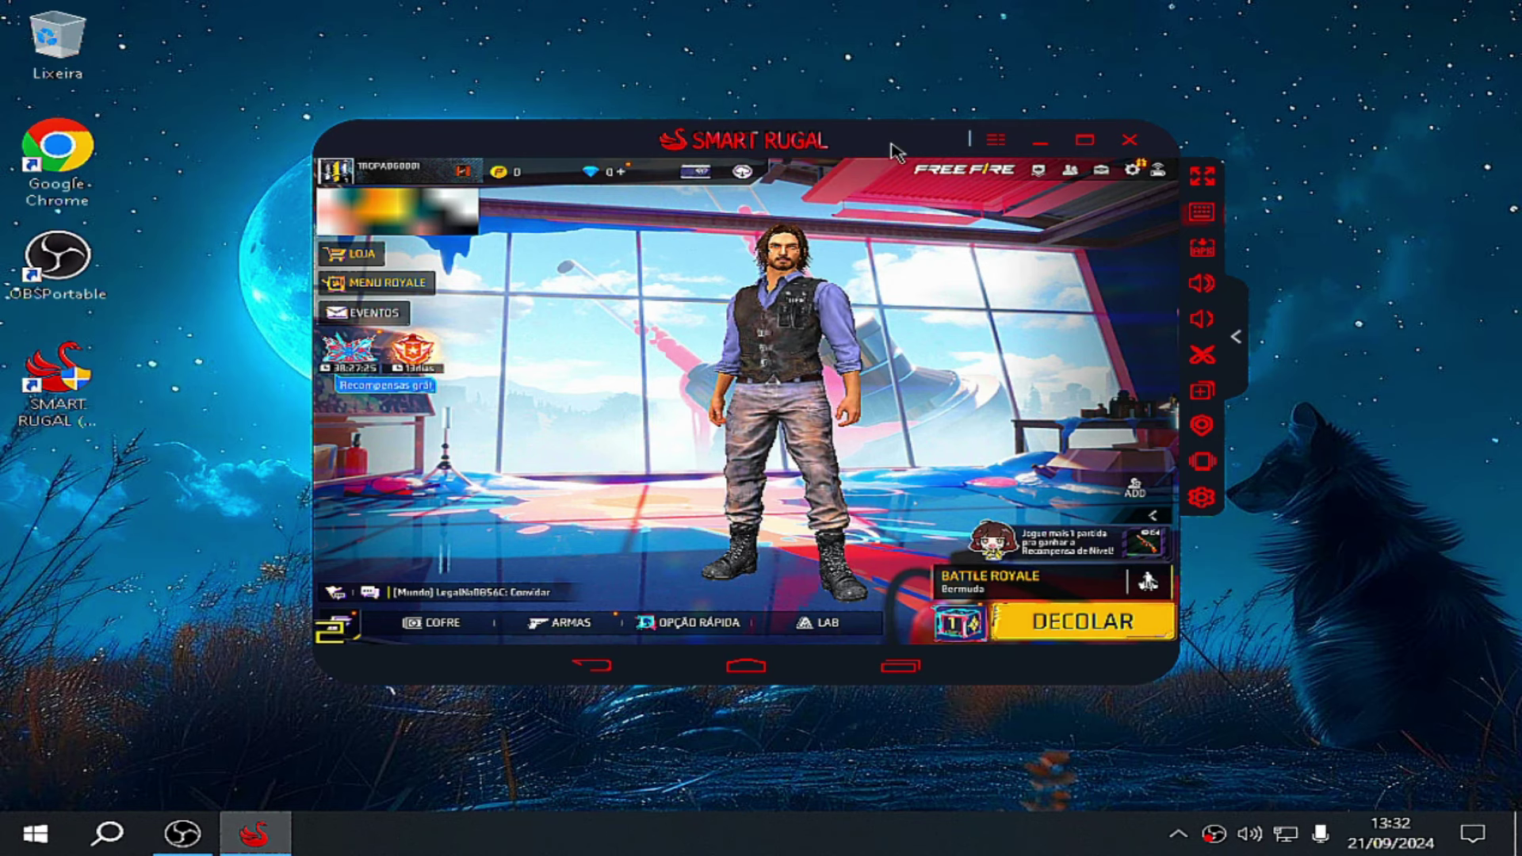
pyautogui.moveTo(892, 149); pyautogui.dragTo(801, 140)
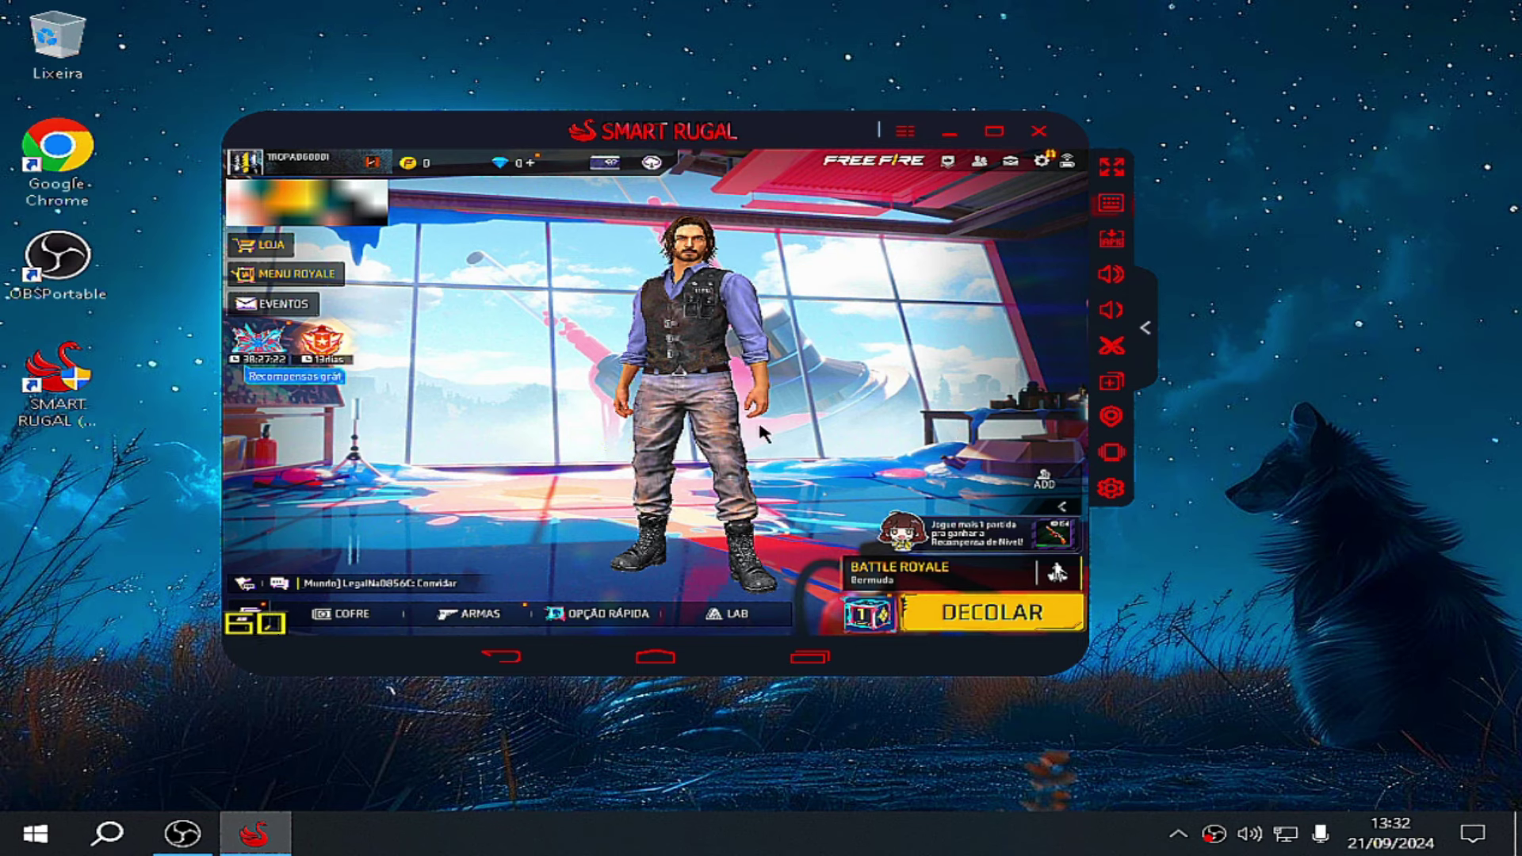
# Step: Look over Free Fire's basic settings and the game mode selection, returning to the lobby each time
pyautogui.click(1041, 161)
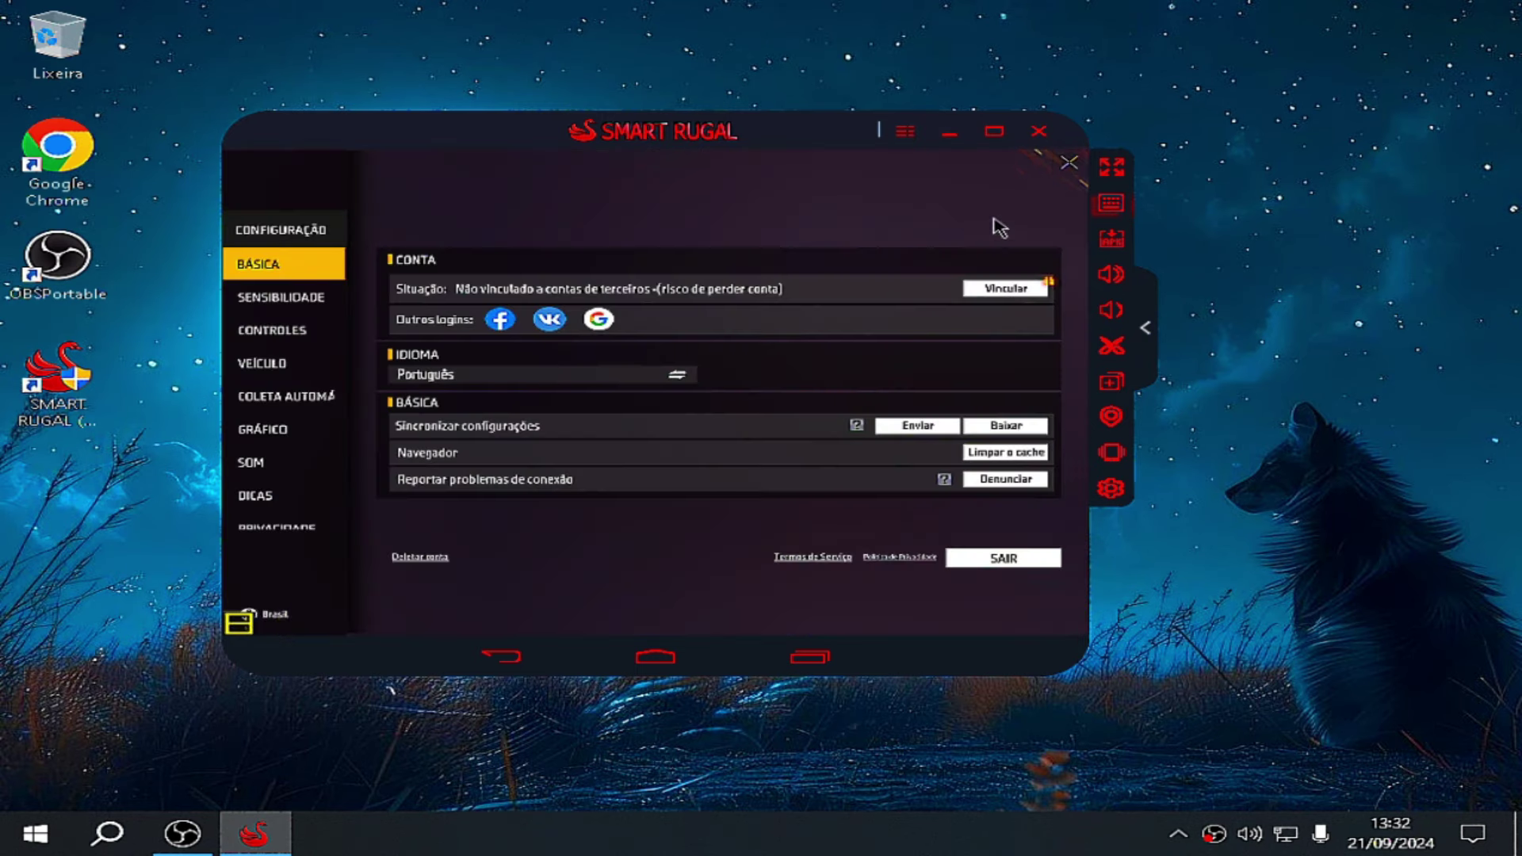
pyautogui.click(1068, 163)
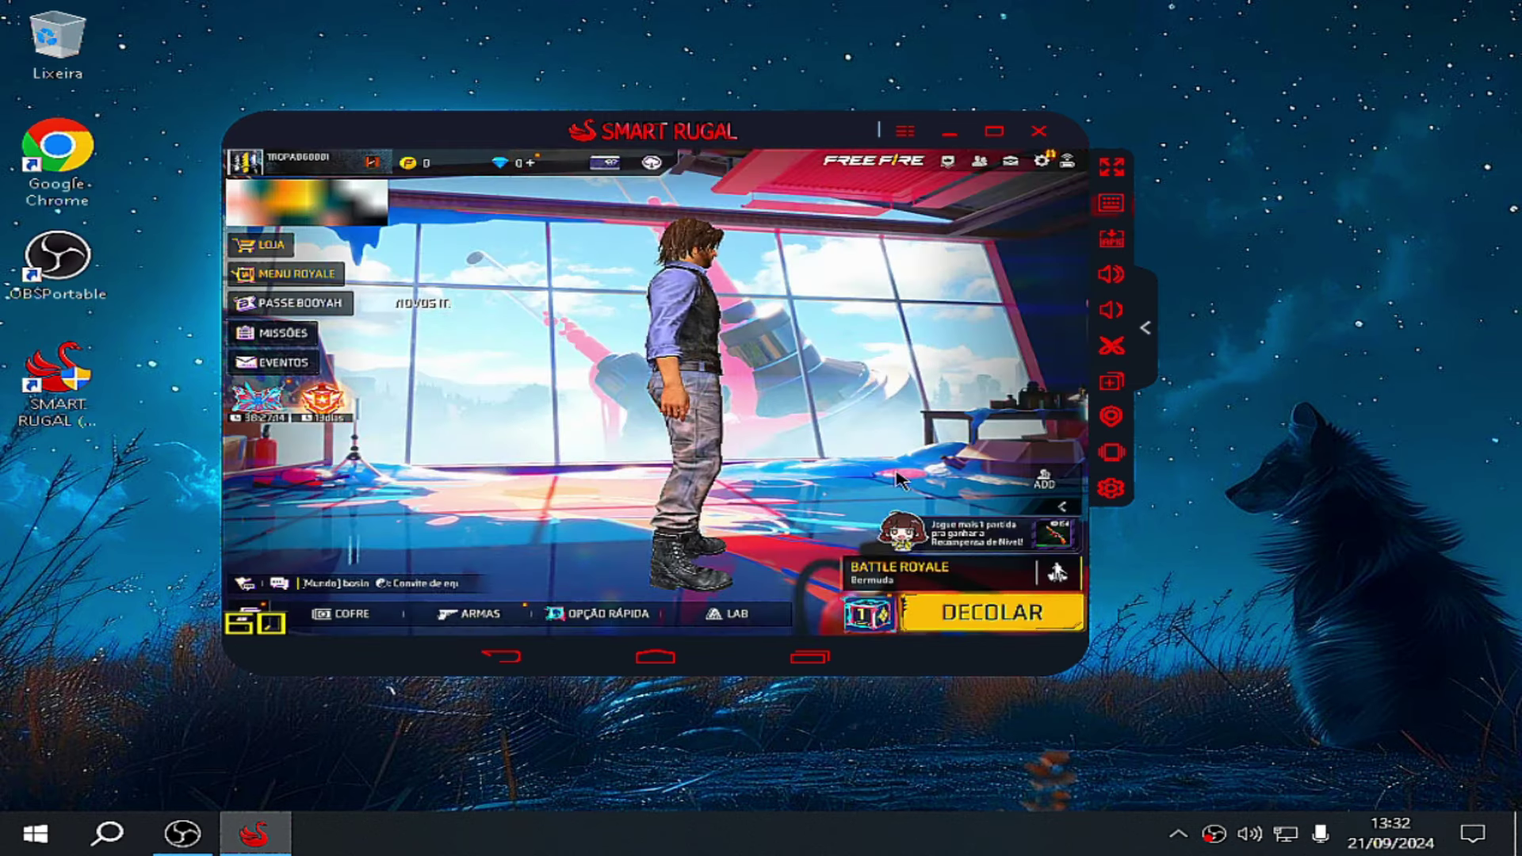
pyautogui.click(976, 582)
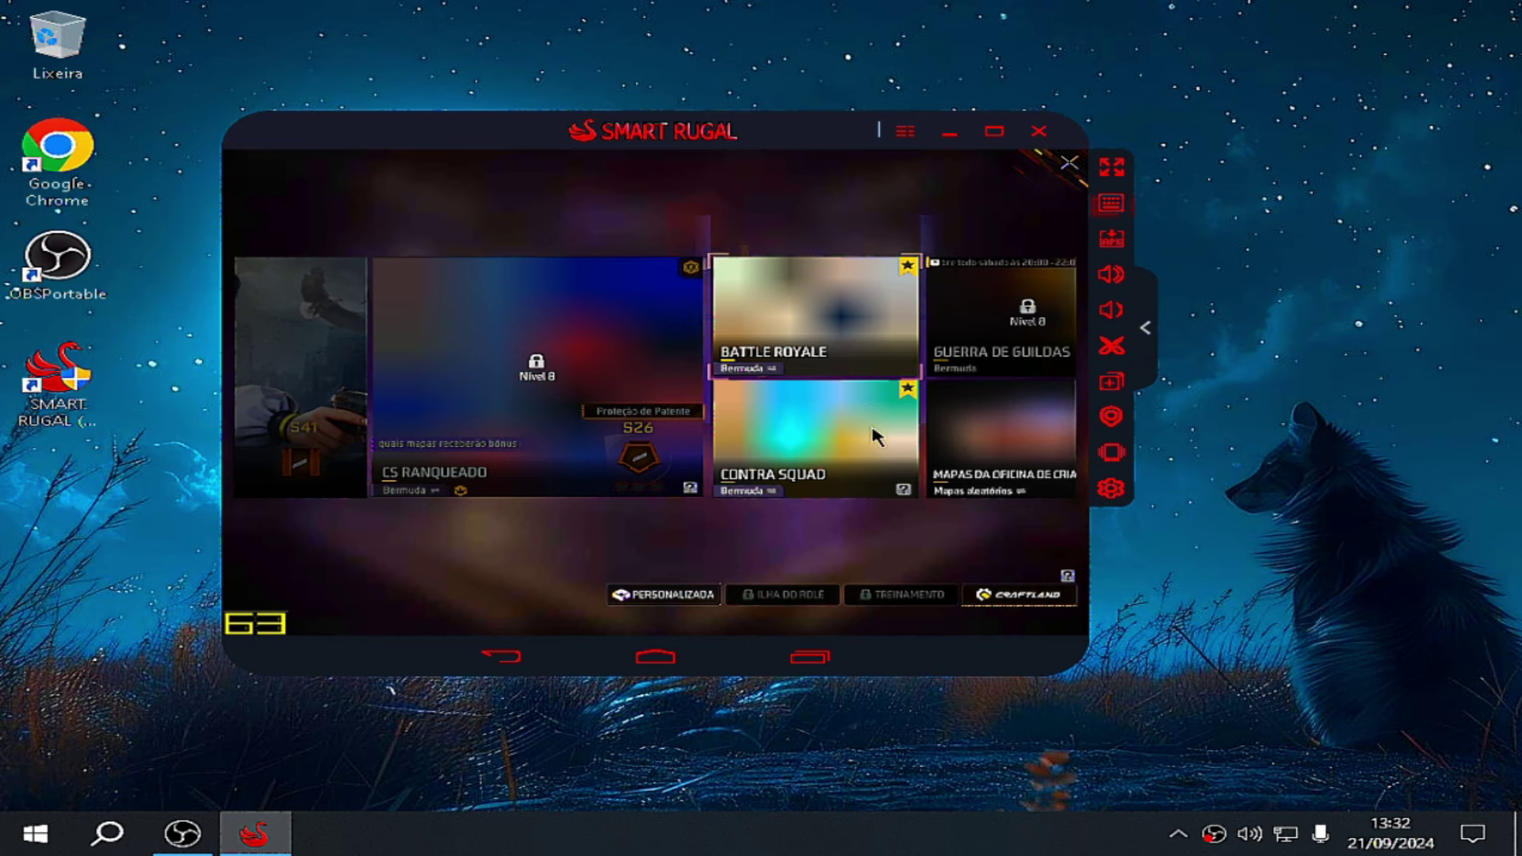
pyautogui.click(431, 452)
pyautogui.click(1047, 331)
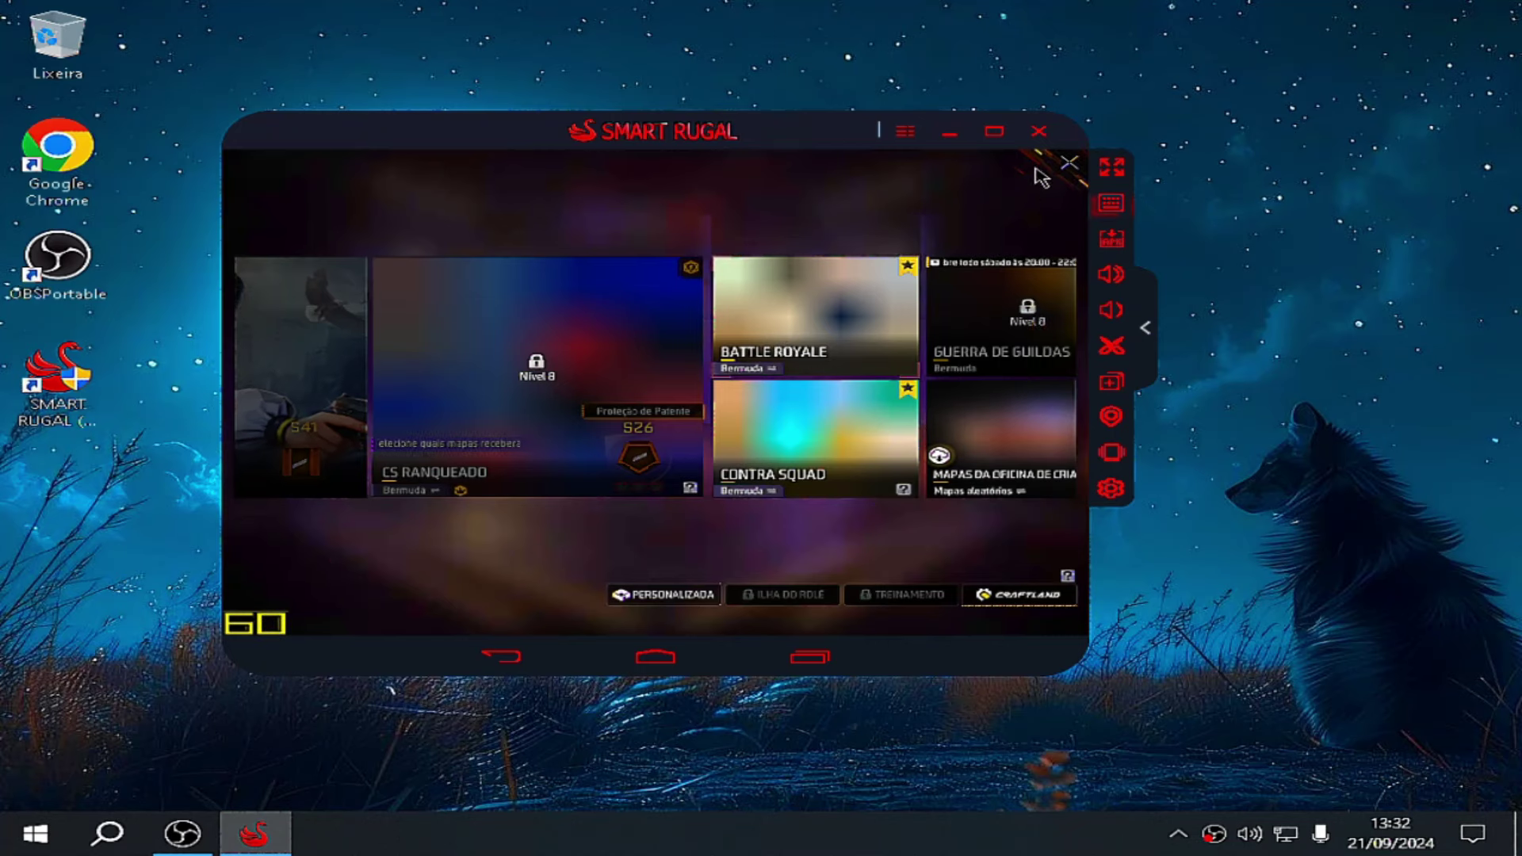
pyautogui.click(1070, 163)
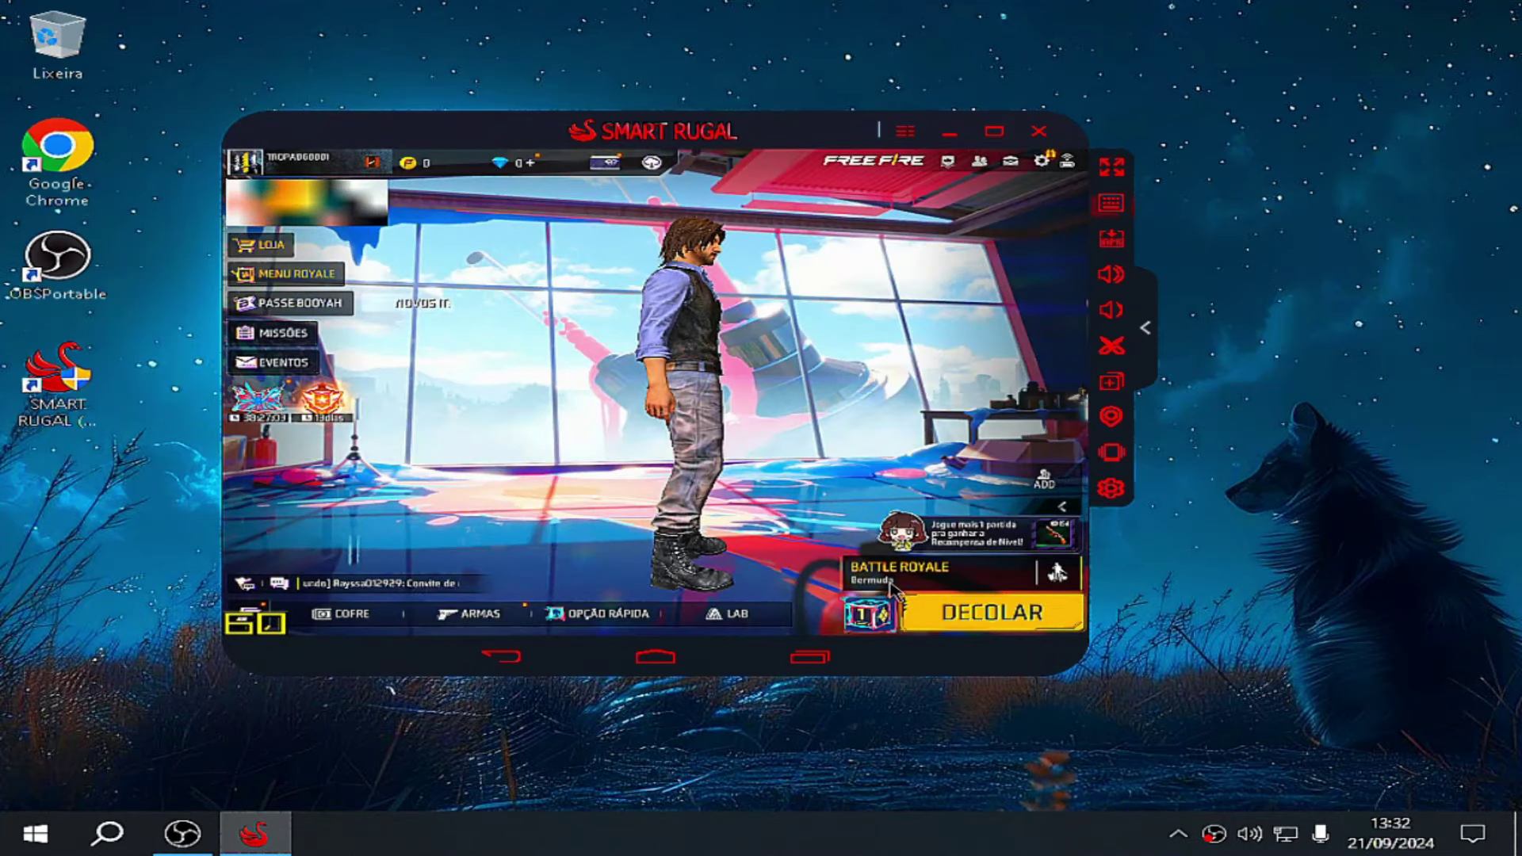